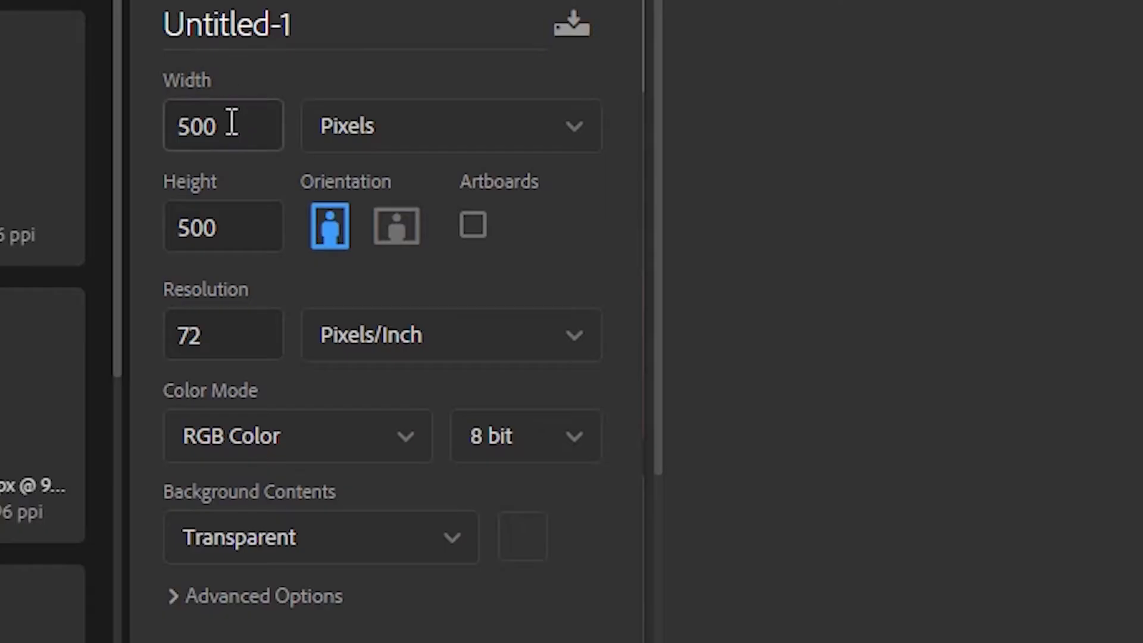
# Create a new 500 by 500 pixel document with a transparent background.
pyautogui.doubleClick(193, 123)
pyautogui.click(191, 238)
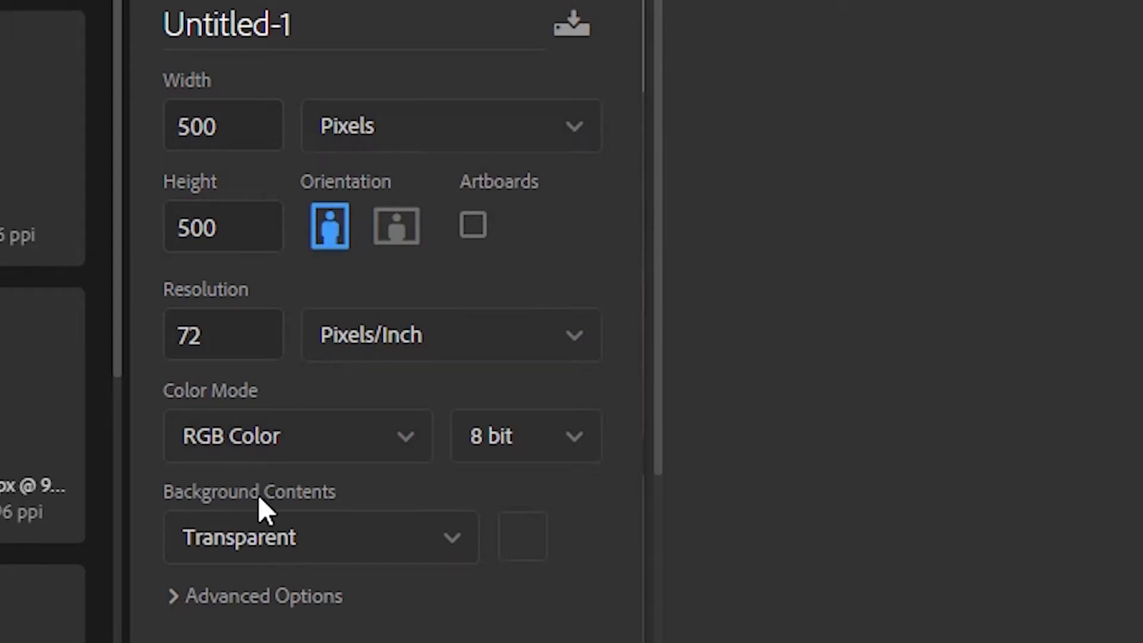
pyautogui.click(247, 540)
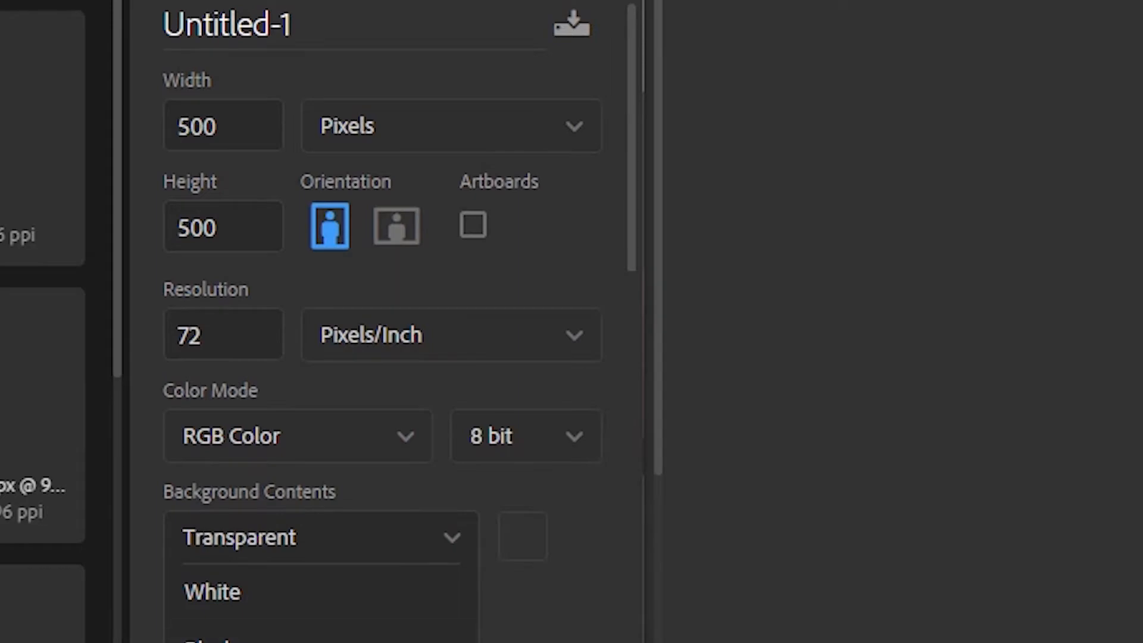
pyautogui.scroll(-2, 247, 541)
pyautogui.click(247, 641)
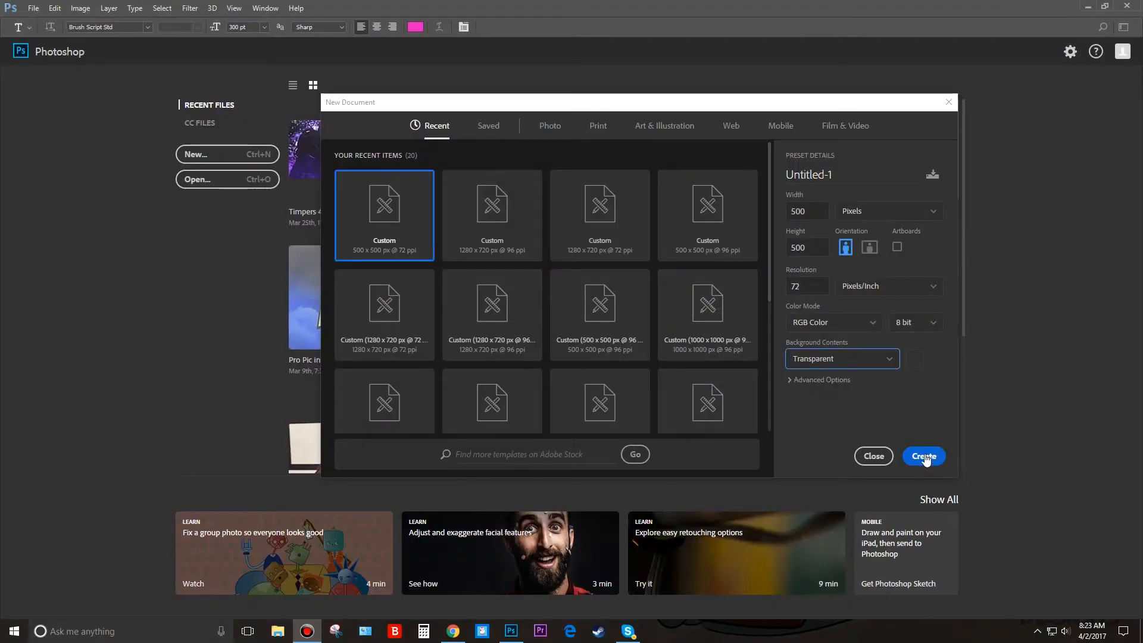
pyautogui.click(924, 456)
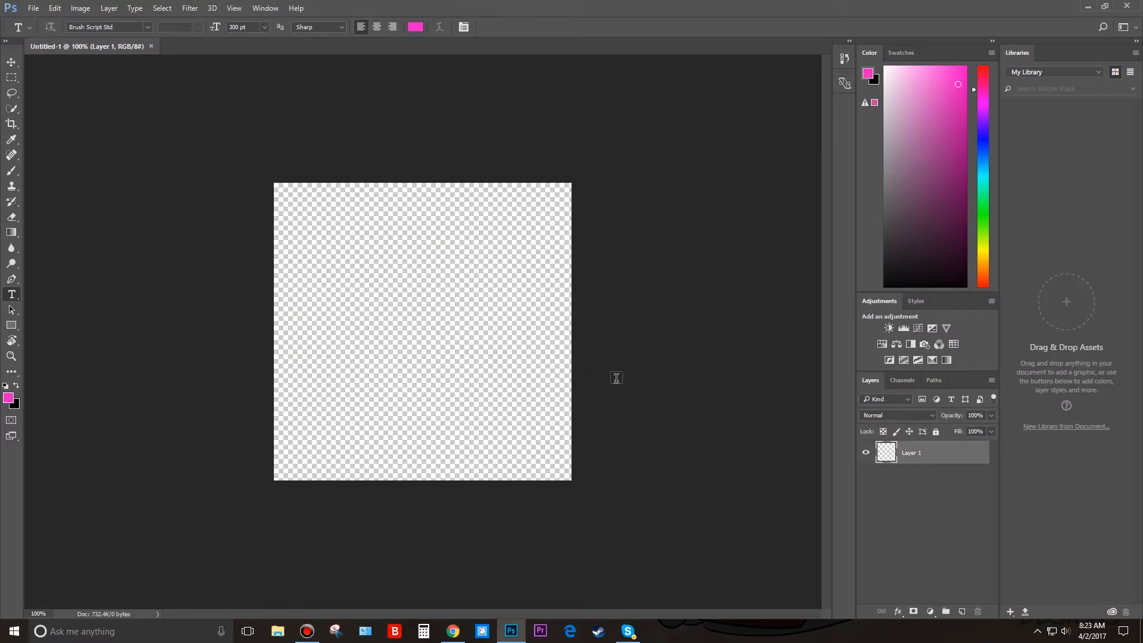
# Open Timpers 4K GFX Pack.psd from the Desktop and dismiss the offer to create a new library from it.
pyautogui.click(37, 6)
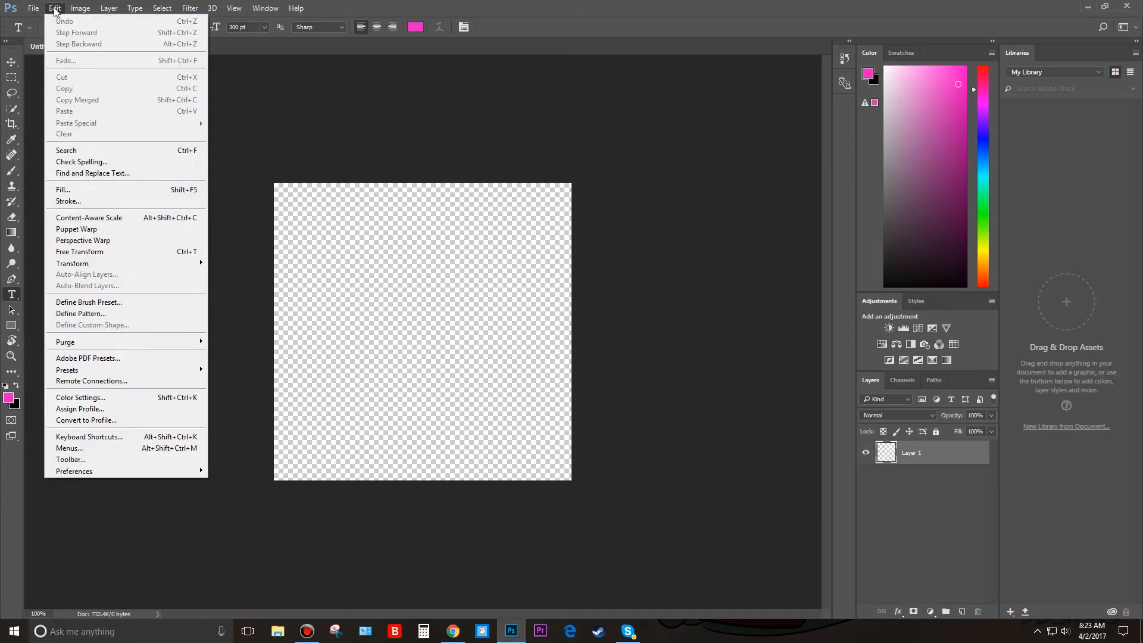
pyautogui.click(42, 32)
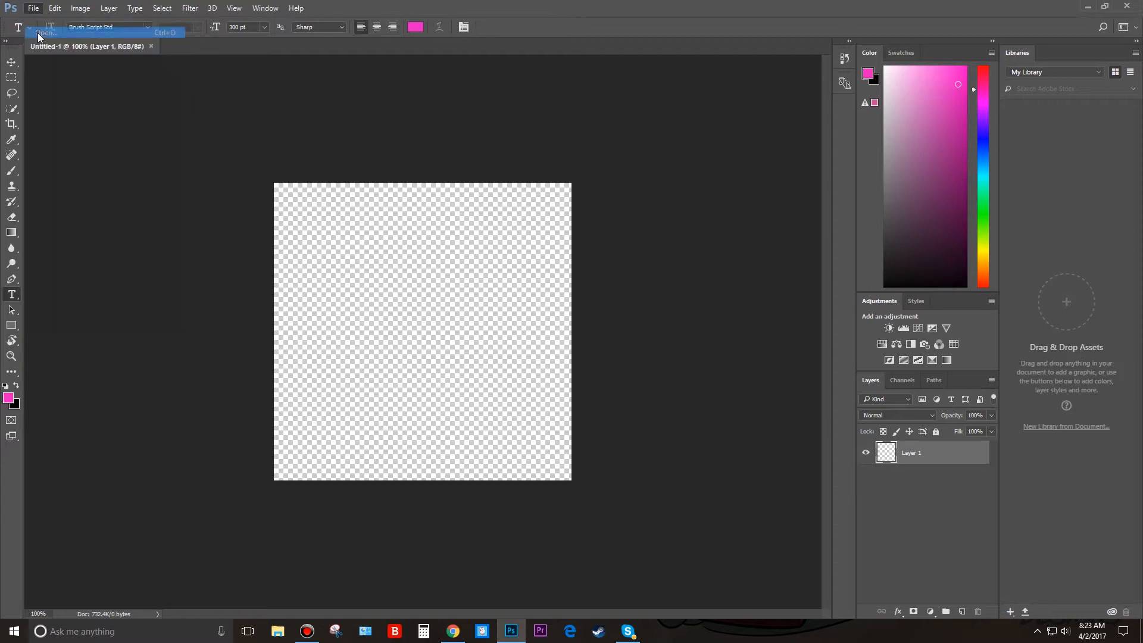
pyautogui.scroll(2, 28, 87)
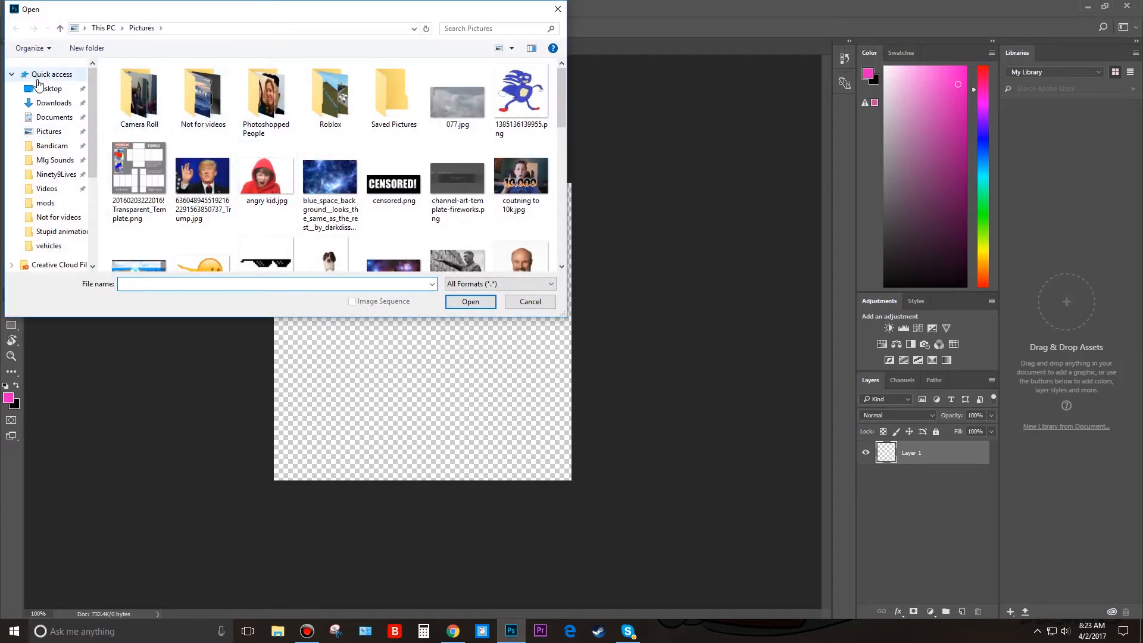
pyautogui.click(36, 89)
pyautogui.scroll(-3, 291, 190)
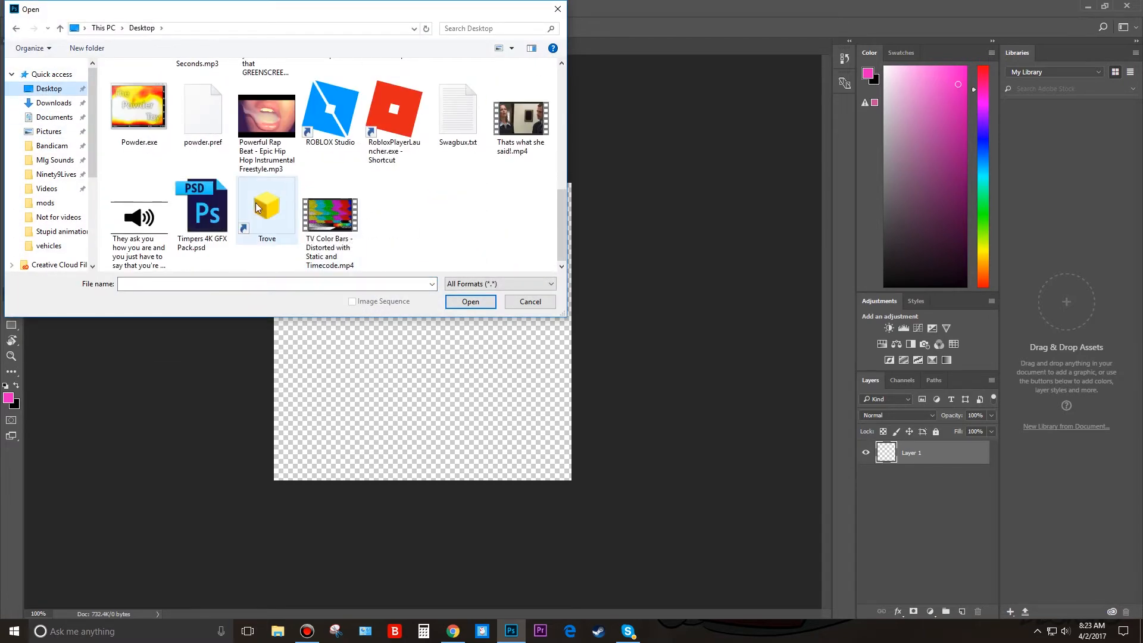
pyautogui.doubleClick(219, 211)
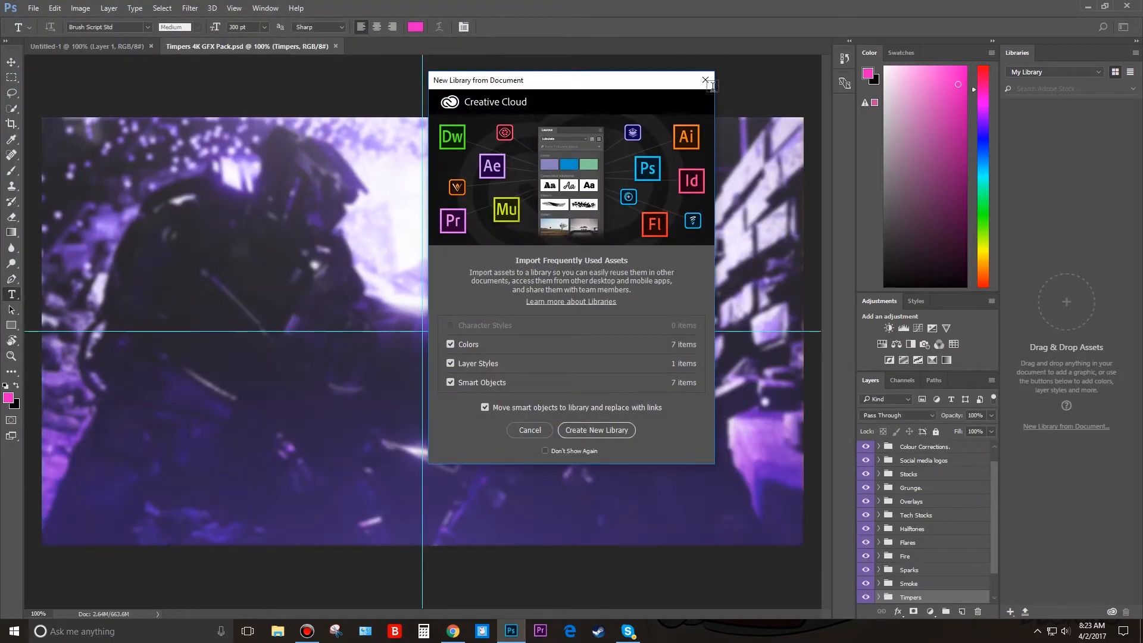
pyautogui.click(705, 80)
pyautogui.scroll(2, 956, 545)
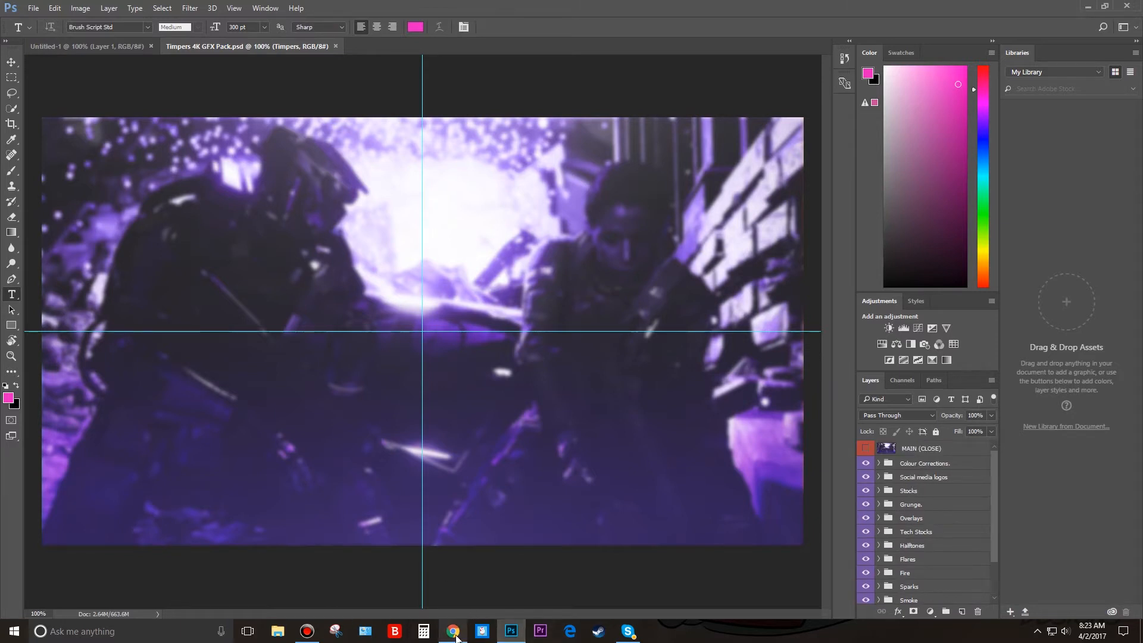
# Return to the Untitled-1 document, switch to Chrome and search Google Images for "light blue tumblr" in a new tab.
pyautogui.click(98, 46)
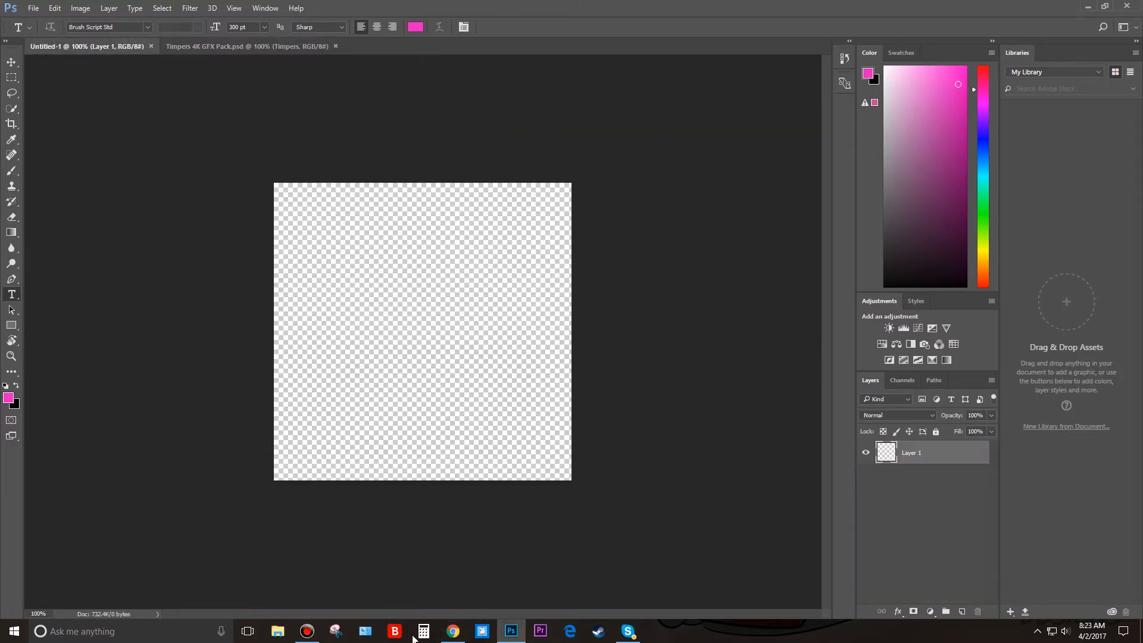
pyautogui.click(450, 632)
pyautogui.click(144, 8)
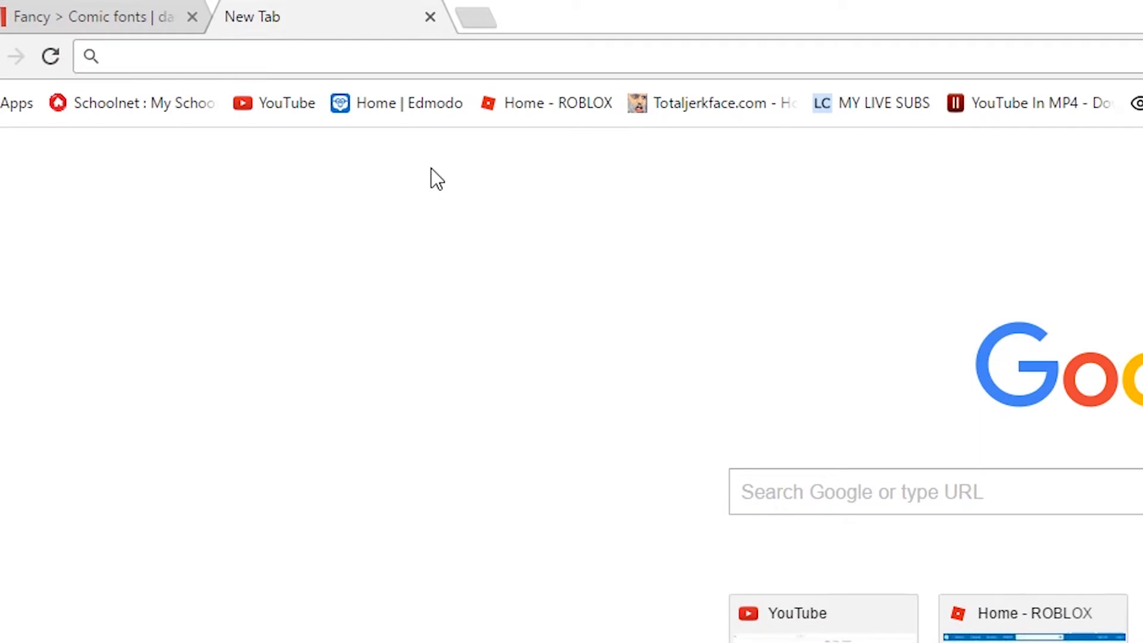
pyautogui.write('light blu')
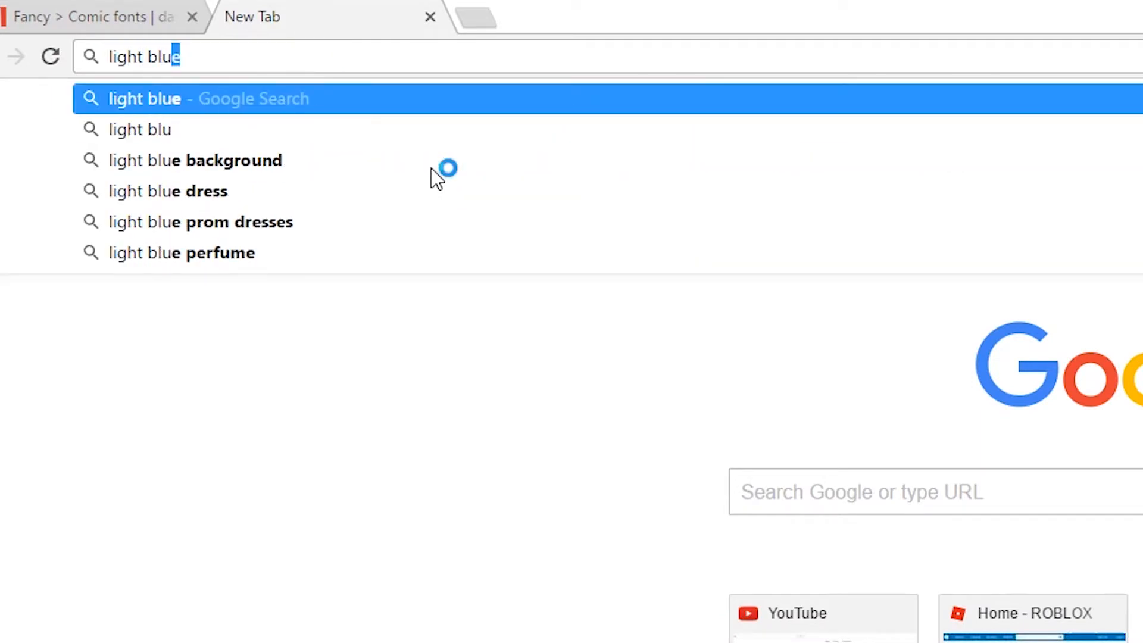
pyautogui.write('e tumblr')
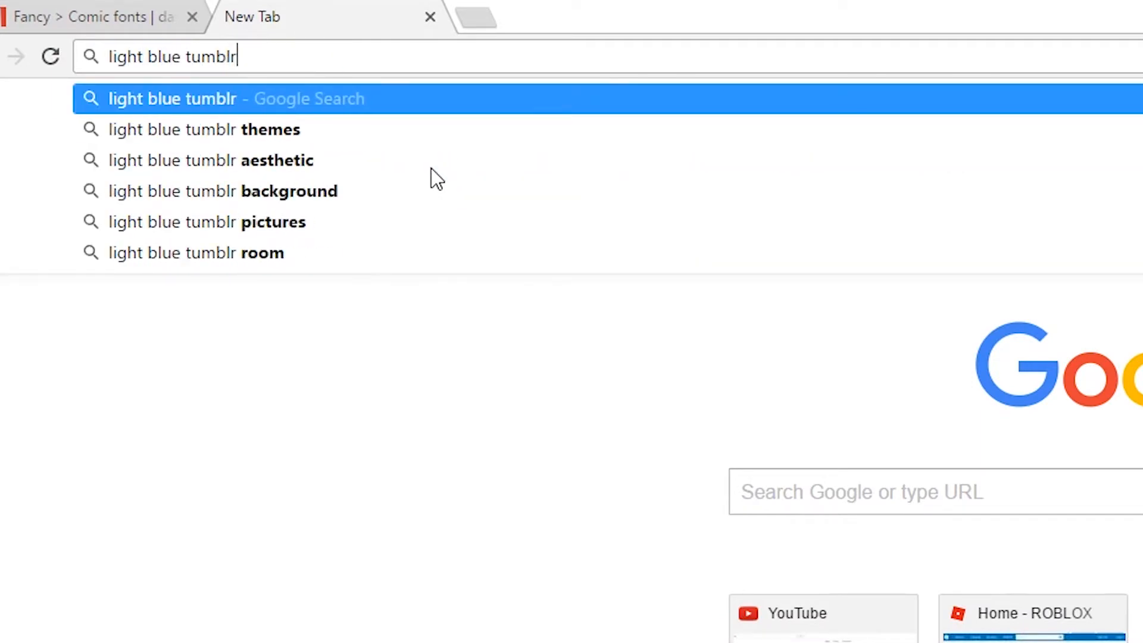
pyautogui.press('Return')
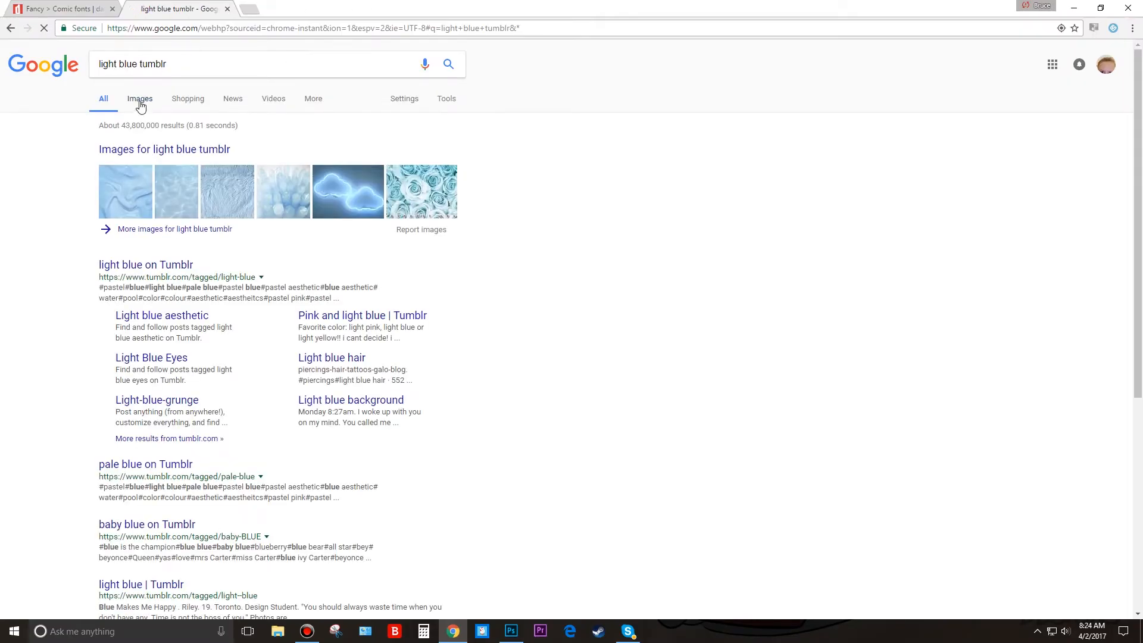
pyautogui.click(140, 102)
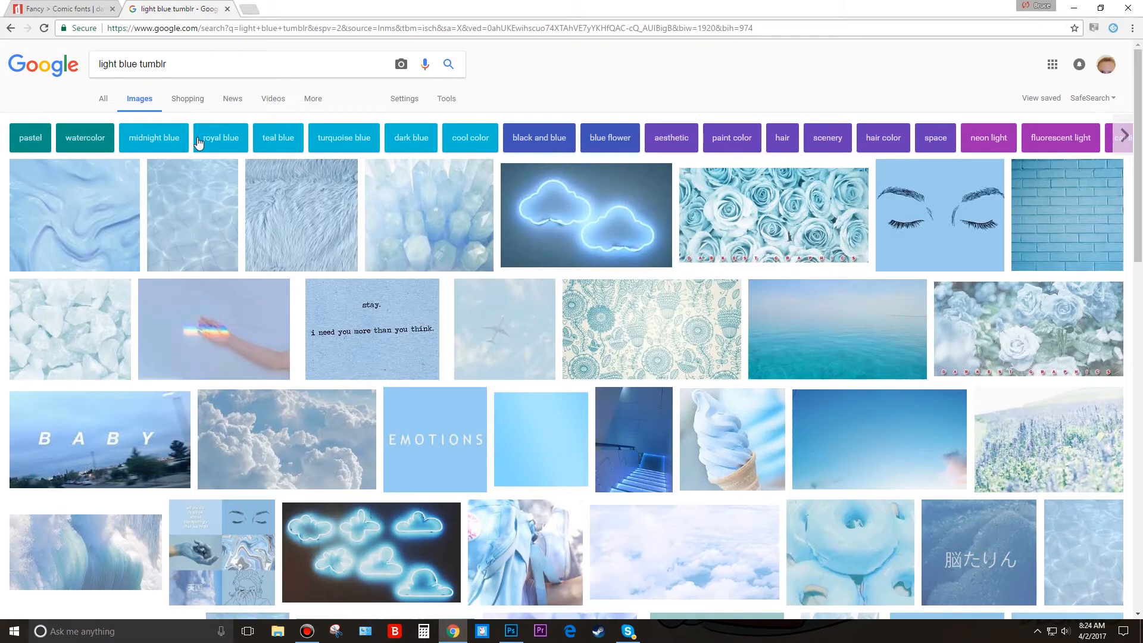
# Save the pale blue-and-white cloud image from the results to Pictures as rthrth, and switch back to Photoshop.
pyautogui.scroll(-1, 684, 344)
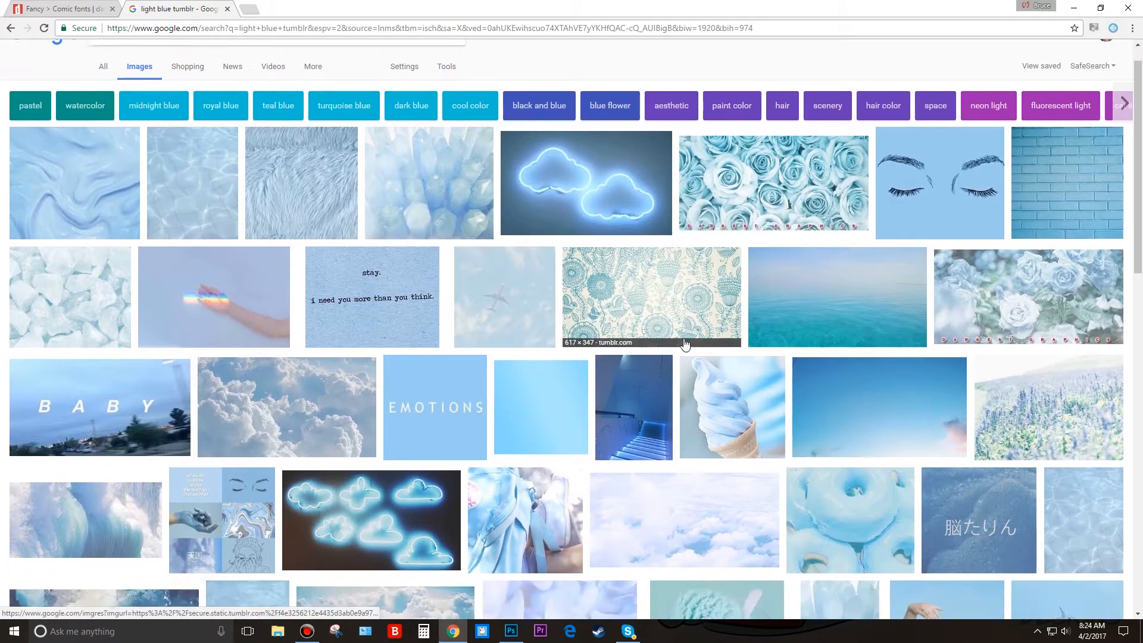
pyautogui.scroll(-4, 685, 344)
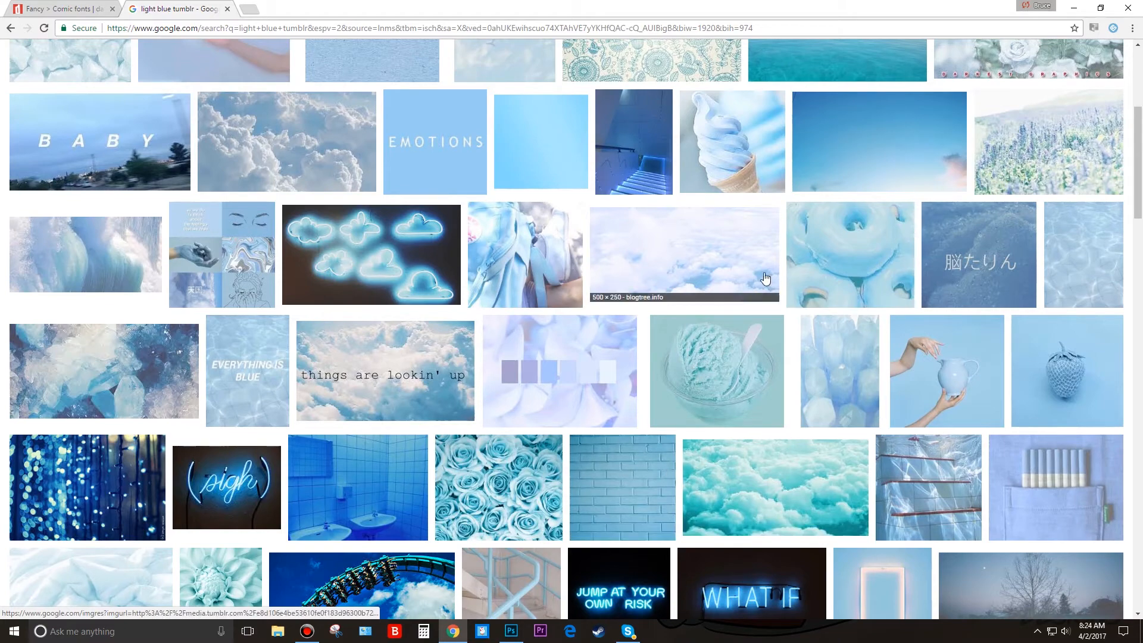
pyautogui.rightClick(729, 261)
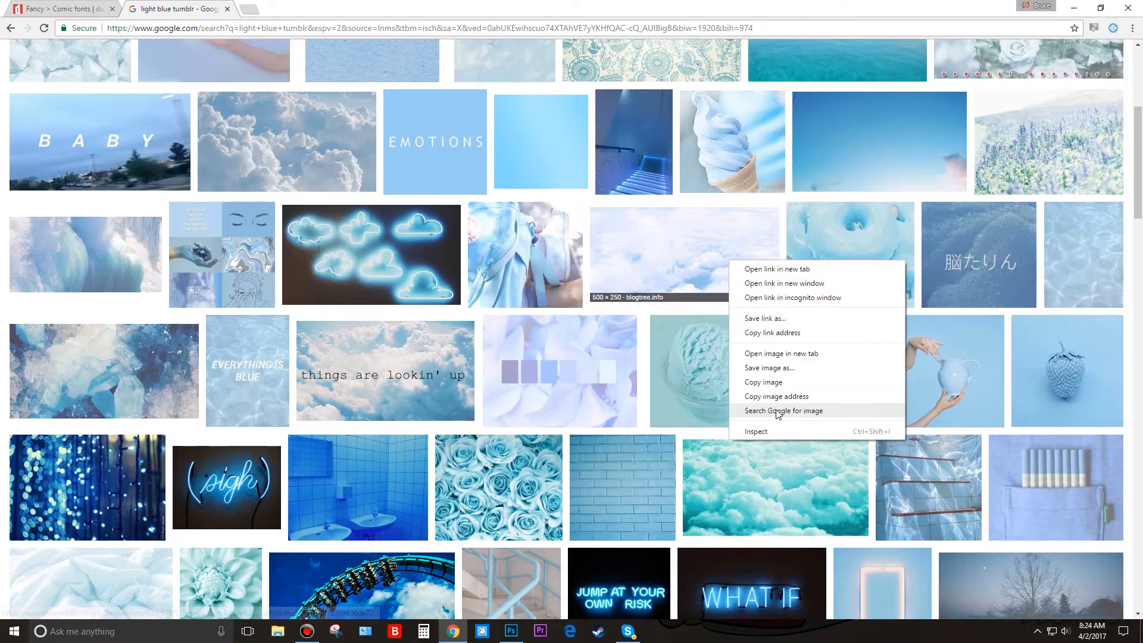
pyautogui.click(775, 369)
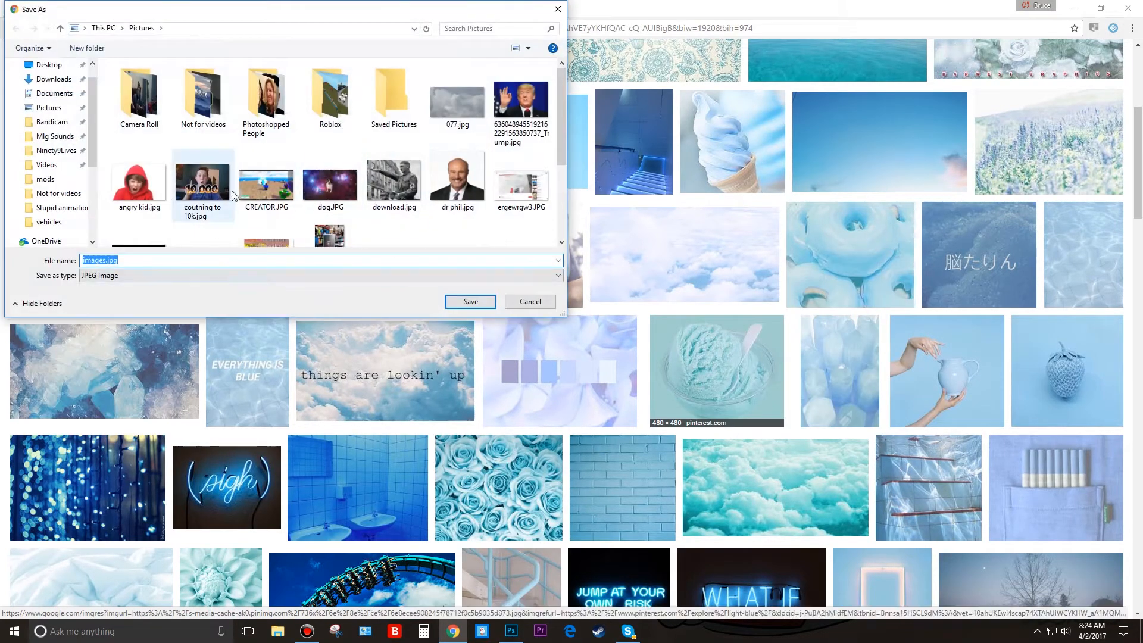
pyautogui.write('rthrth')
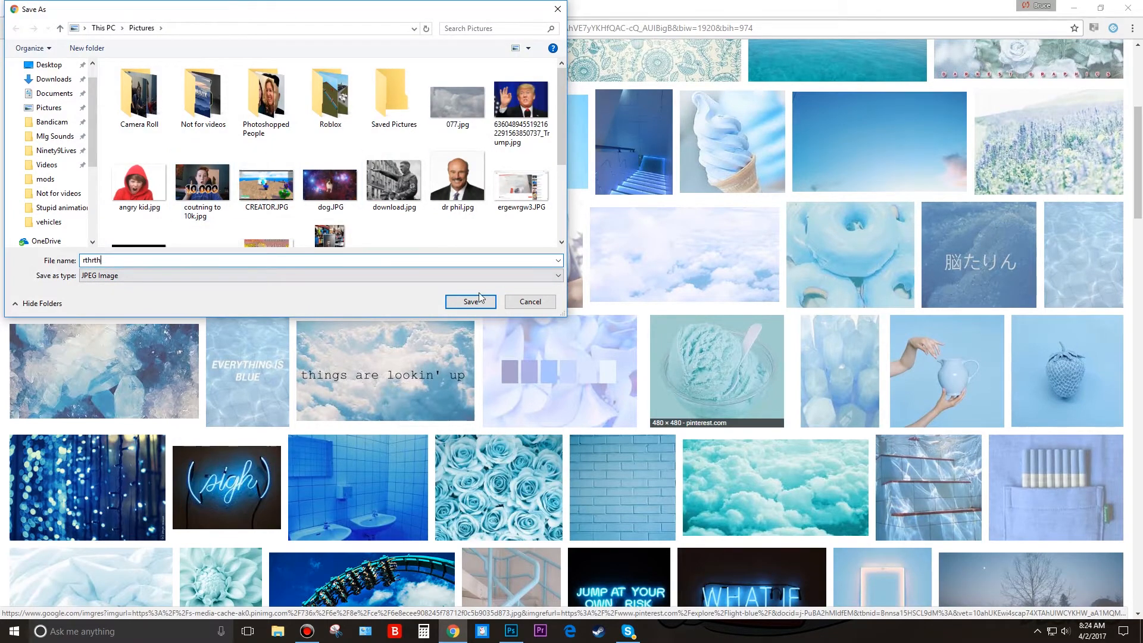
pyautogui.click(470, 301)
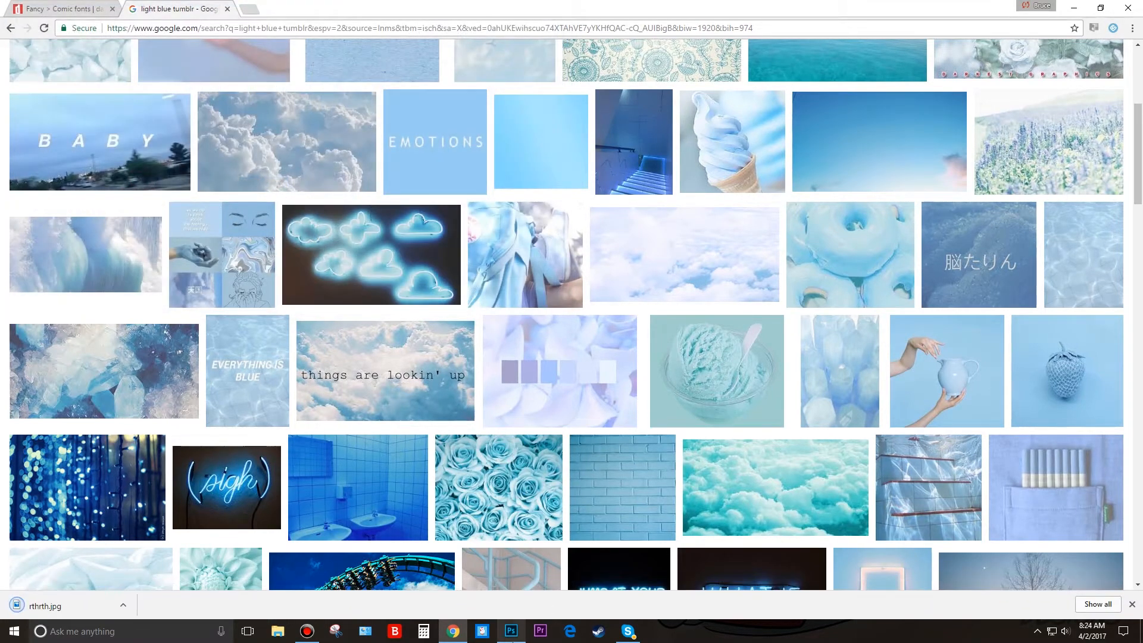
pyautogui.click(510, 630)
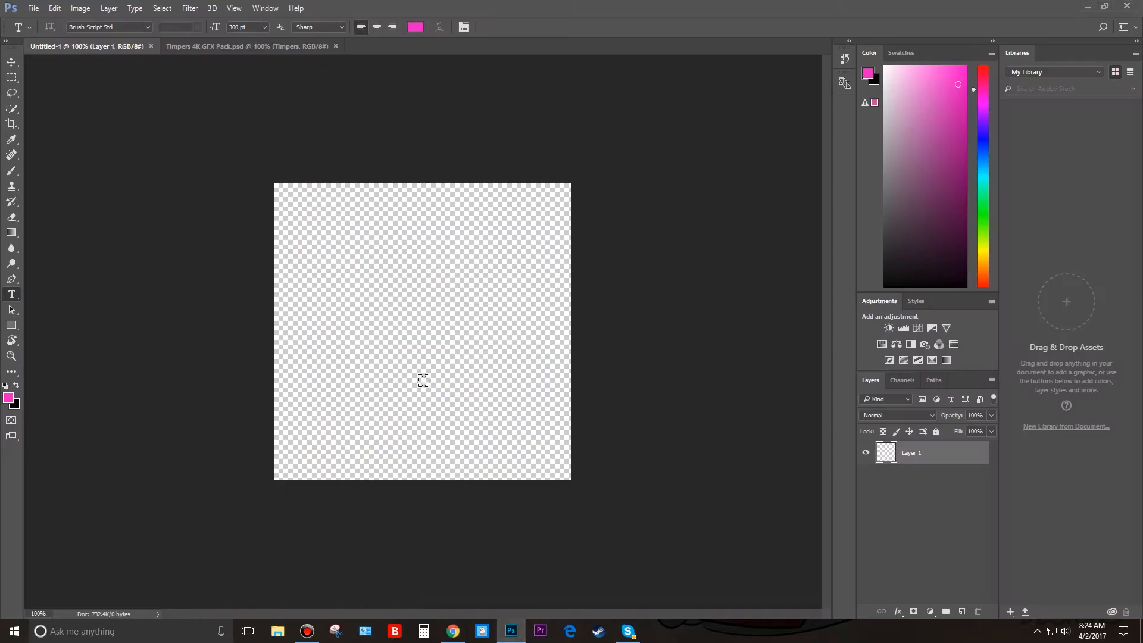
pyautogui.click(36, 8)
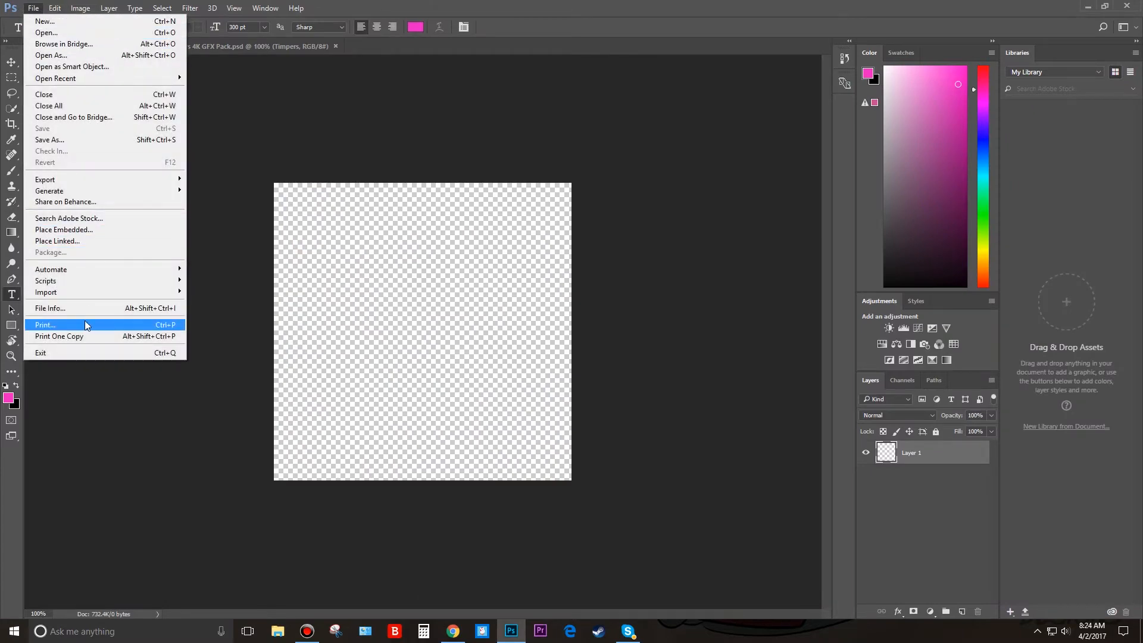
pyautogui.click(95, 241)
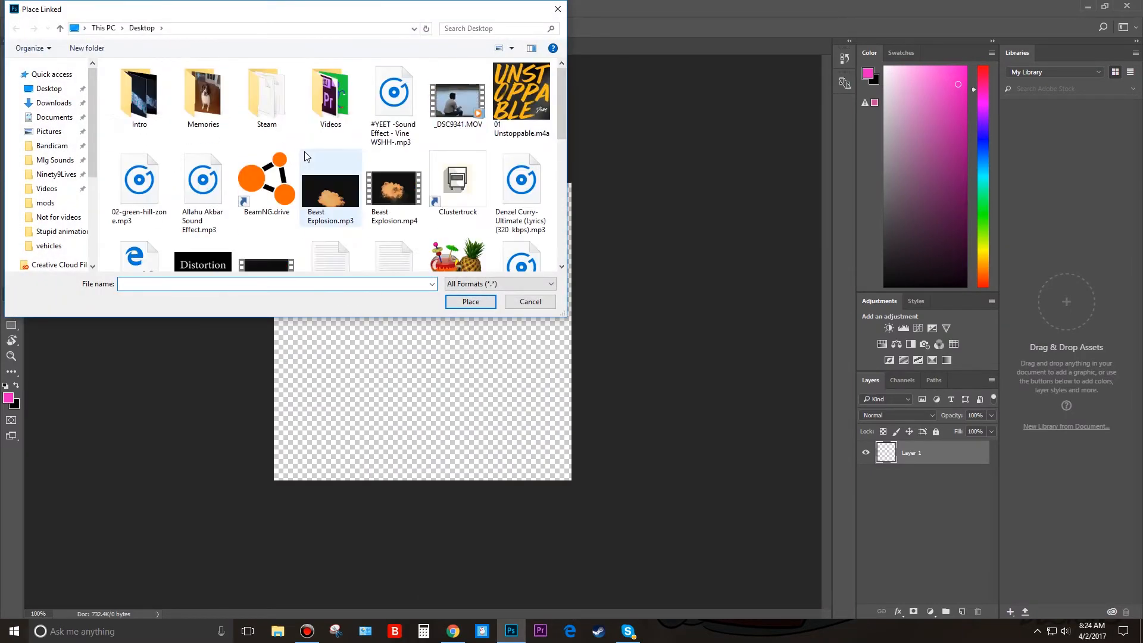
pyautogui.scroll(-3, 305, 156)
pyautogui.scroll(3, 355, 137)
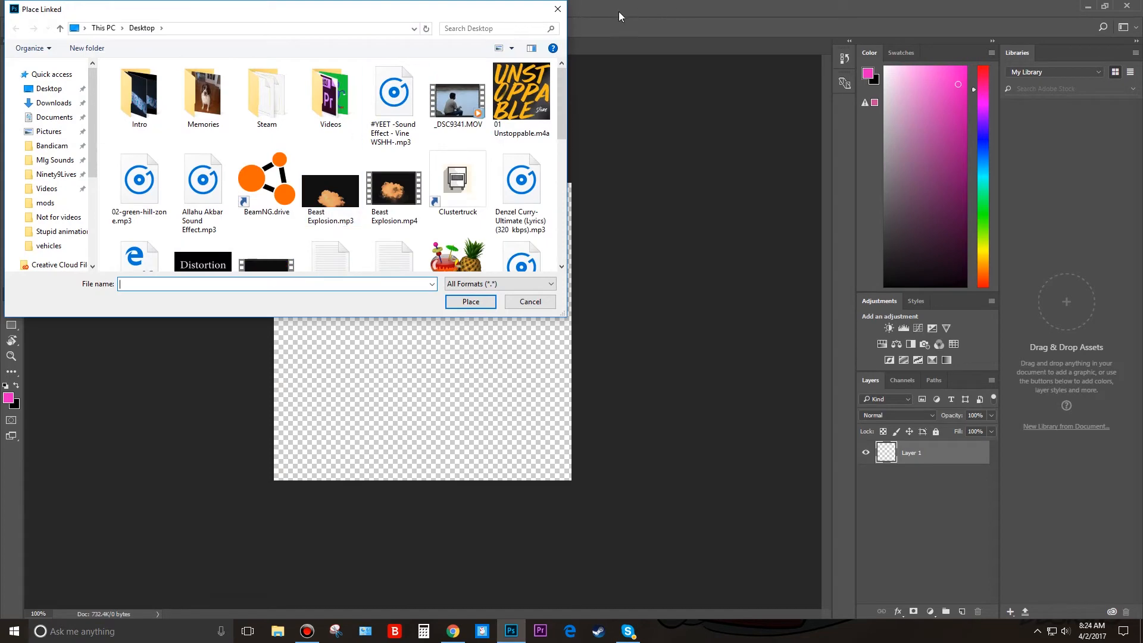
pyautogui.click(558, 9)
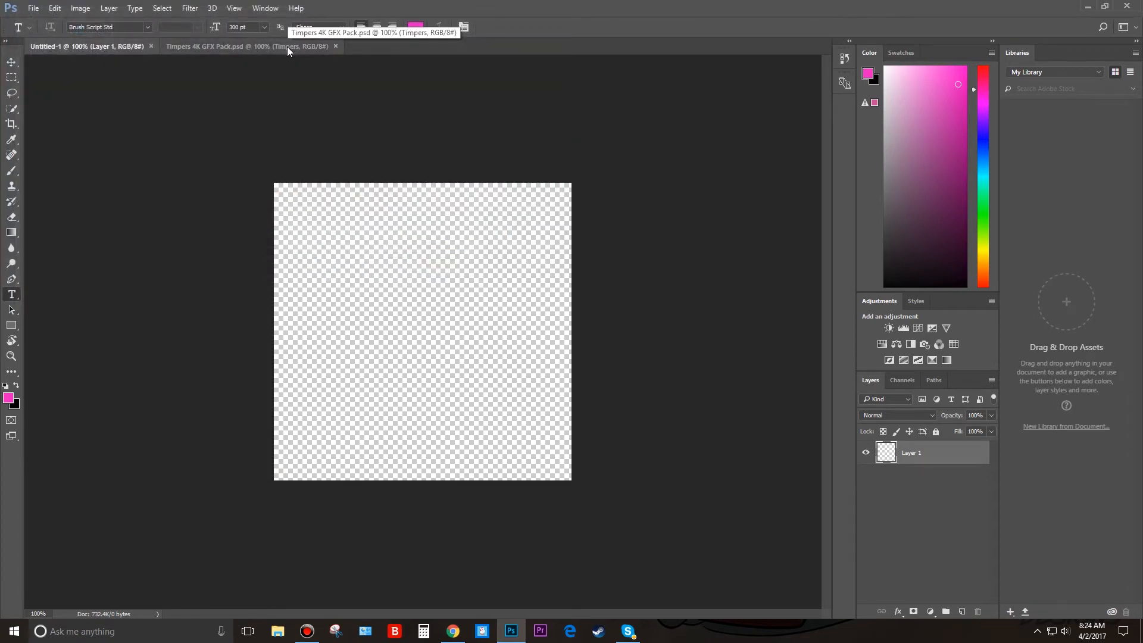
# Expand the Stocks group in the Timpers 4K GFX Pack document and preview its first three images one at a time.
pyautogui.click(287, 46)
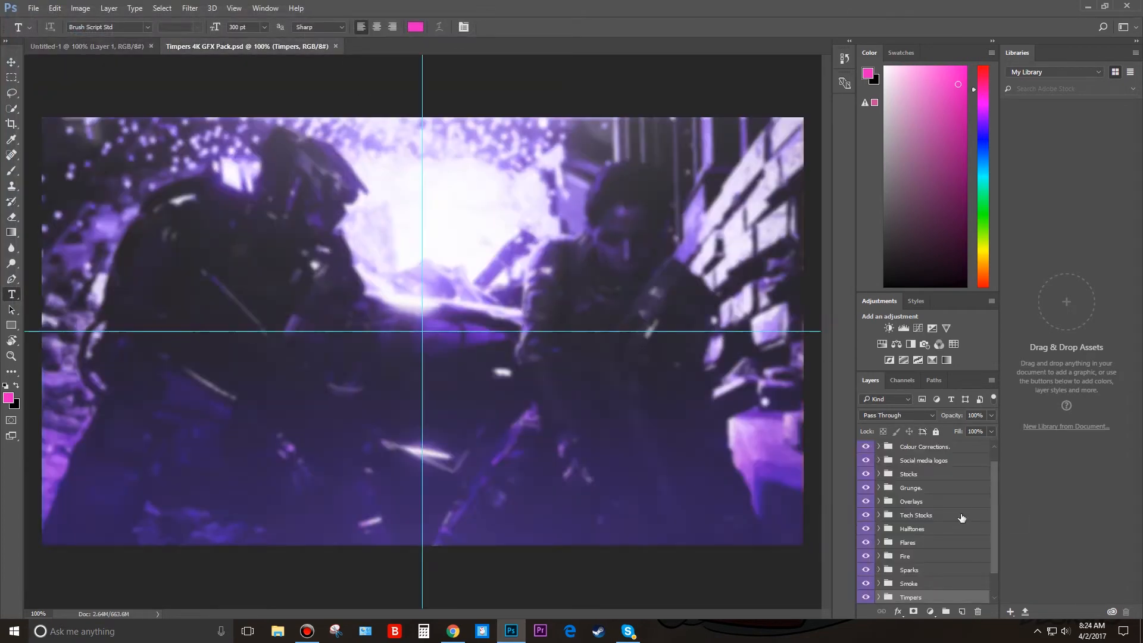
pyautogui.scroll(-2, 961, 517)
pyautogui.scroll(2, 957, 522)
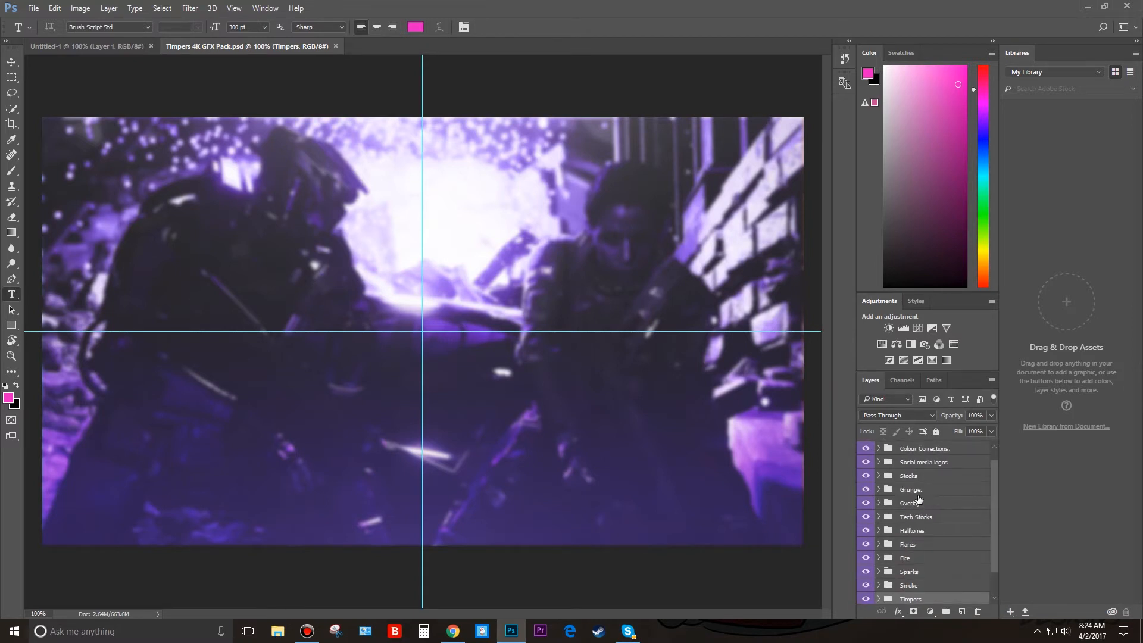
pyautogui.click(878, 476)
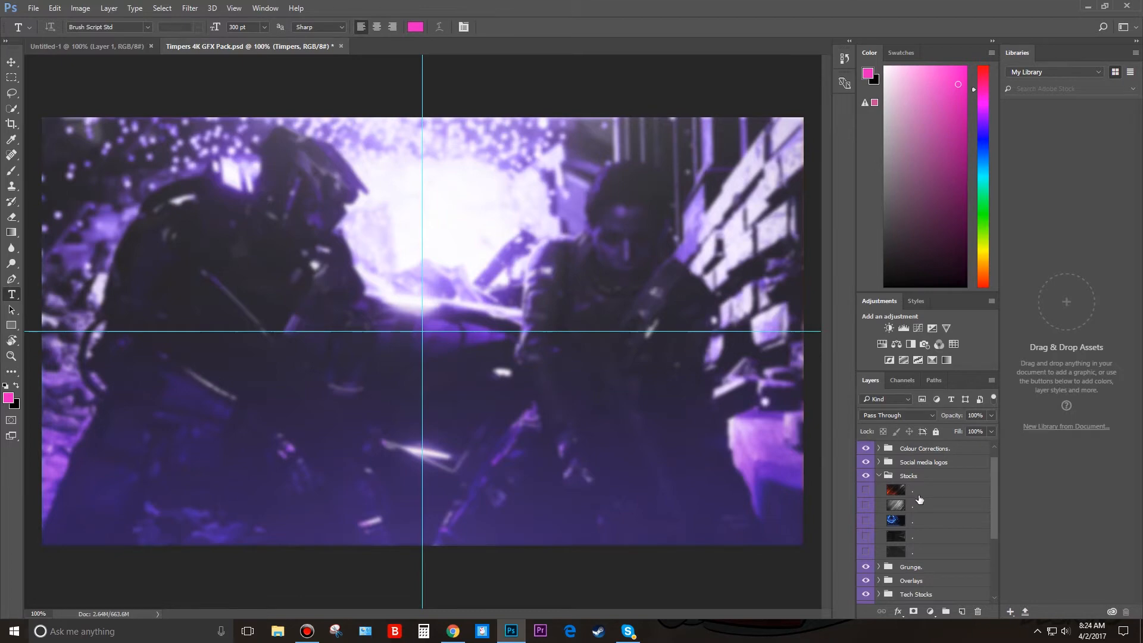
pyautogui.click(918, 494)
pyautogui.click(864, 492)
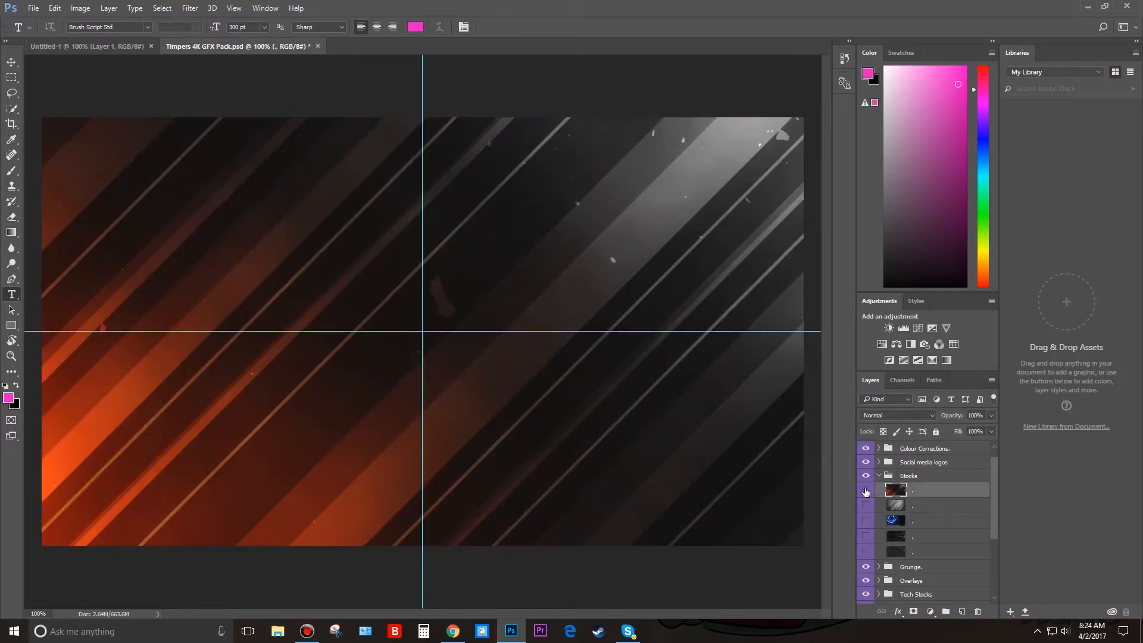
pyautogui.click(866, 492)
pyautogui.click(865, 505)
pyautogui.click(865, 506)
pyautogui.click(865, 521)
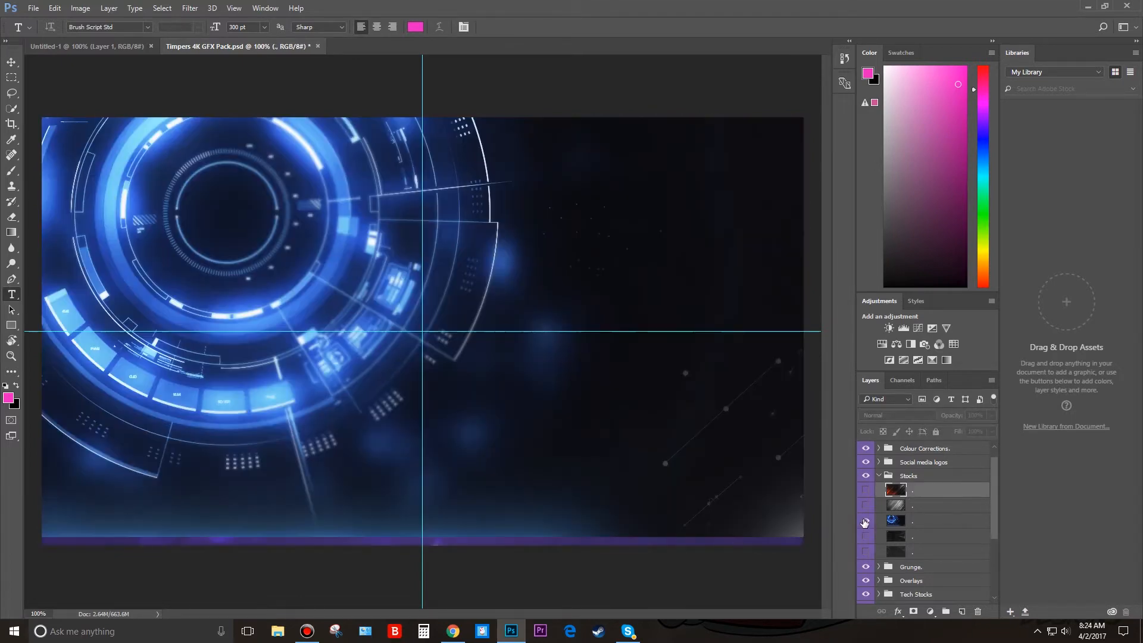
pyautogui.click(865, 521)
# Expand the COD Backgrounds group in the GFX pack and preview backgrounds 7 and 1 one at a time.
pyautogui.scroll(-2, 897, 523)
pyautogui.scroll(-1, 899, 538)
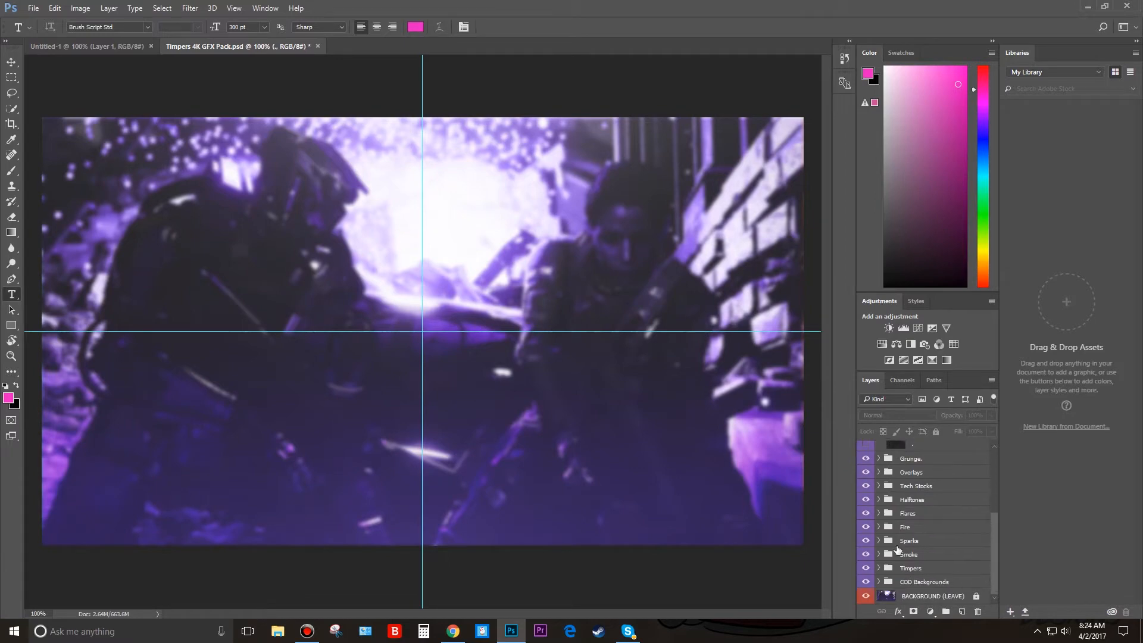
pyautogui.click(878, 582)
pyautogui.scroll(-1, 895, 589)
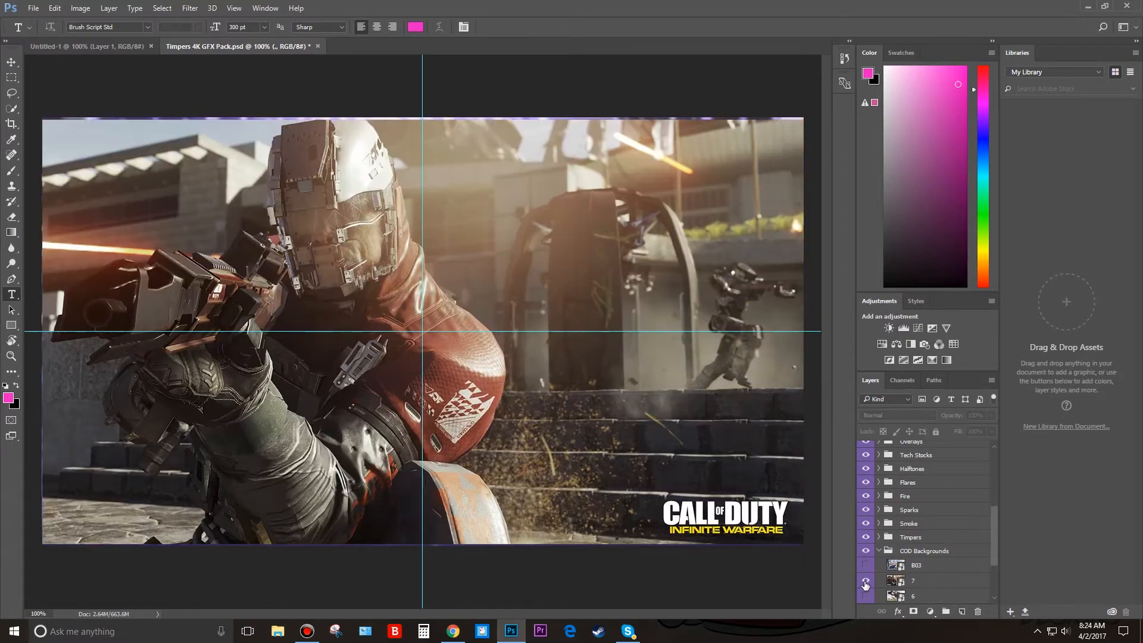
pyautogui.click(865, 581)
pyautogui.scroll(-3, 865, 585)
pyautogui.click(865, 581)
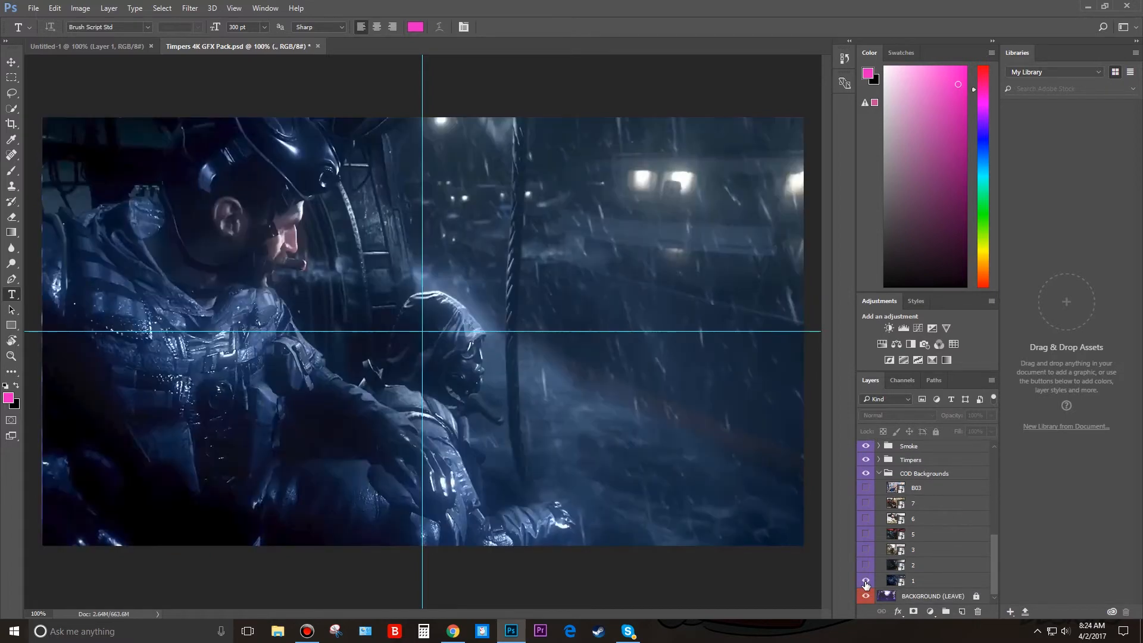
pyautogui.click(865, 581)
# Show COD background 2, copy its layer into the Untitled-1 document and shift it slightly left on the canvas.
pyautogui.click(866, 565)
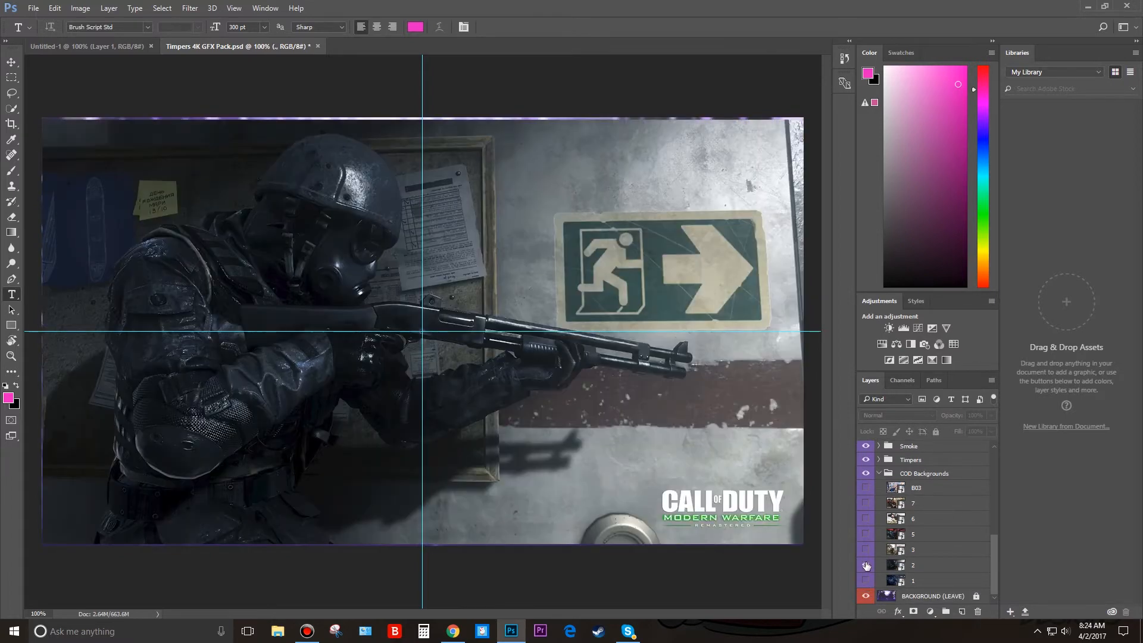
pyautogui.click(926, 566)
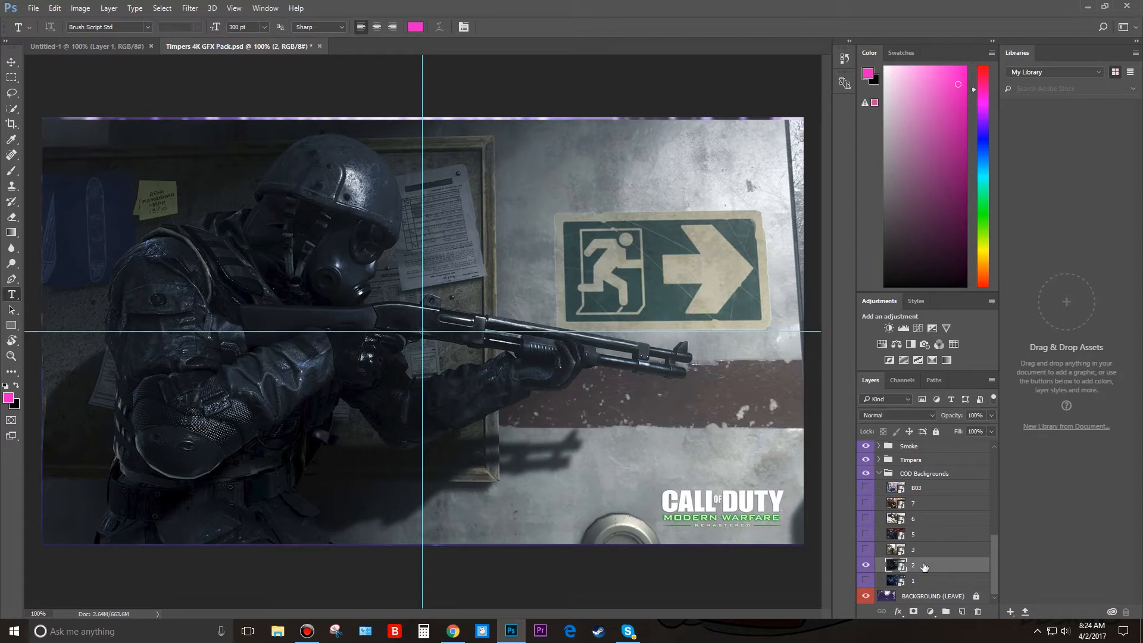
pyautogui.moveTo(924, 566); pyautogui.dragTo(535, 370)
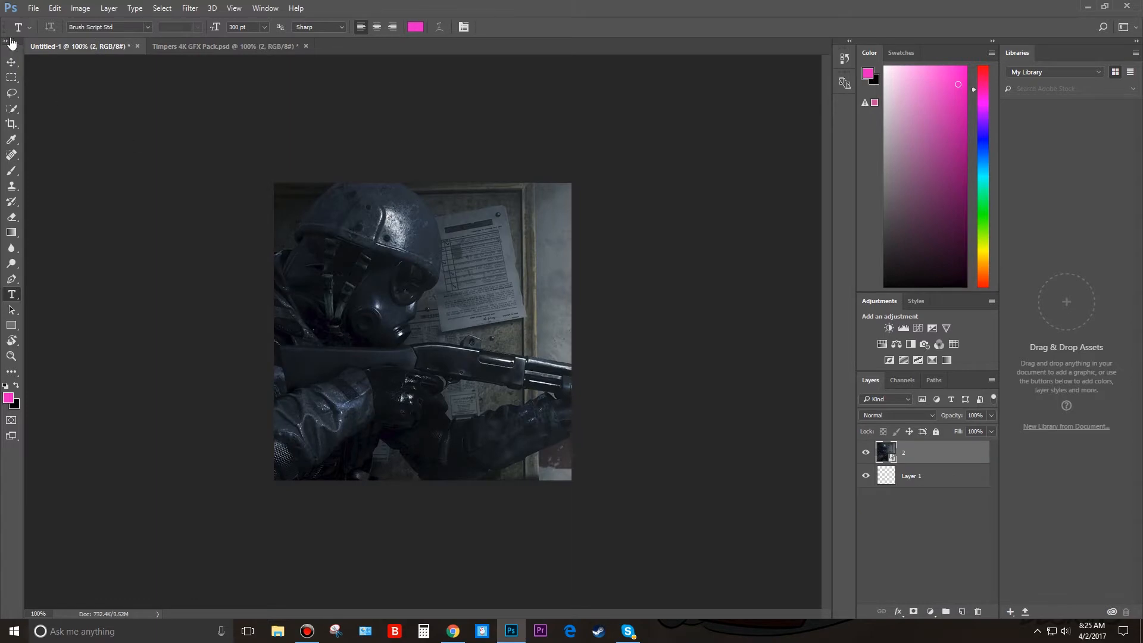
pyautogui.click(11, 62)
pyautogui.moveTo(420, 385)
pyautogui.mouseDown()
pyautogui.moveTo(381, 381)
pyautogui.moveTo(410, 390)
pyautogui.mouseUp()
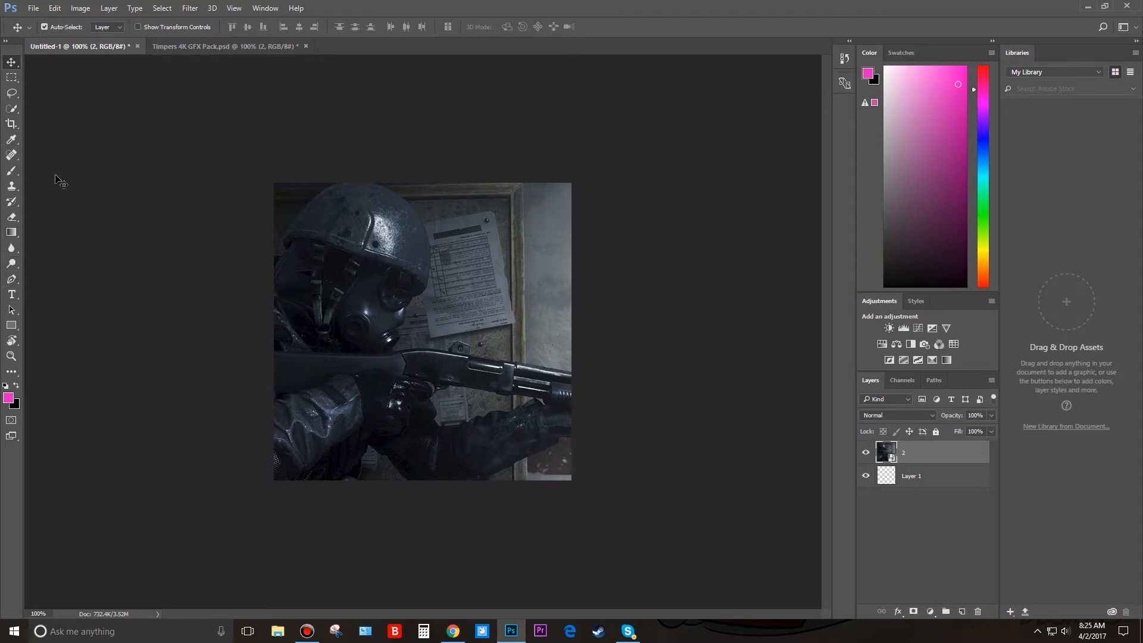
# Start a text layer near the canvas centre, switch to Chrome and download the Obelix Pro font from dafont.com.
pyautogui.click(11, 300)
pyautogui.click(409, 353)
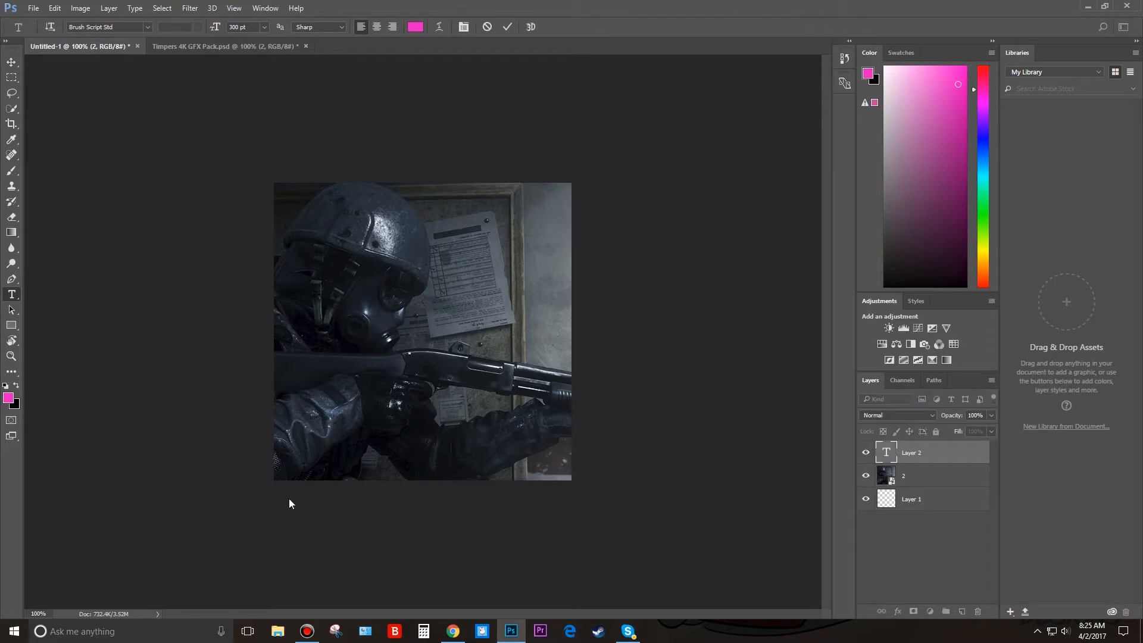
pyautogui.click(453, 631)
pyautogui.click(65, 8)
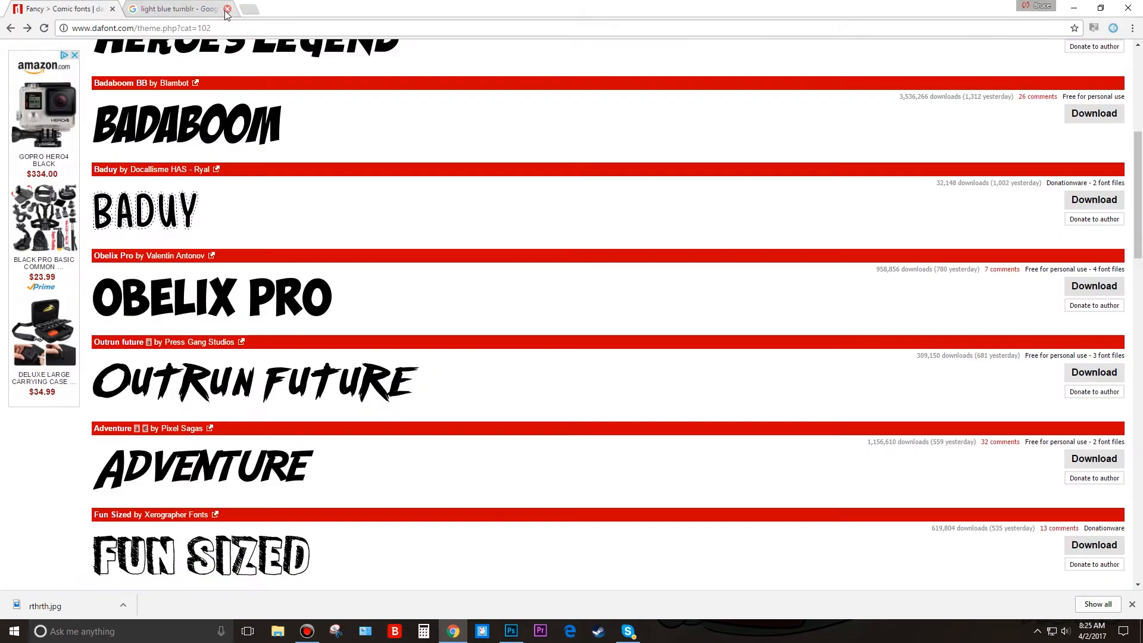
pyautogui.click(228, 9)
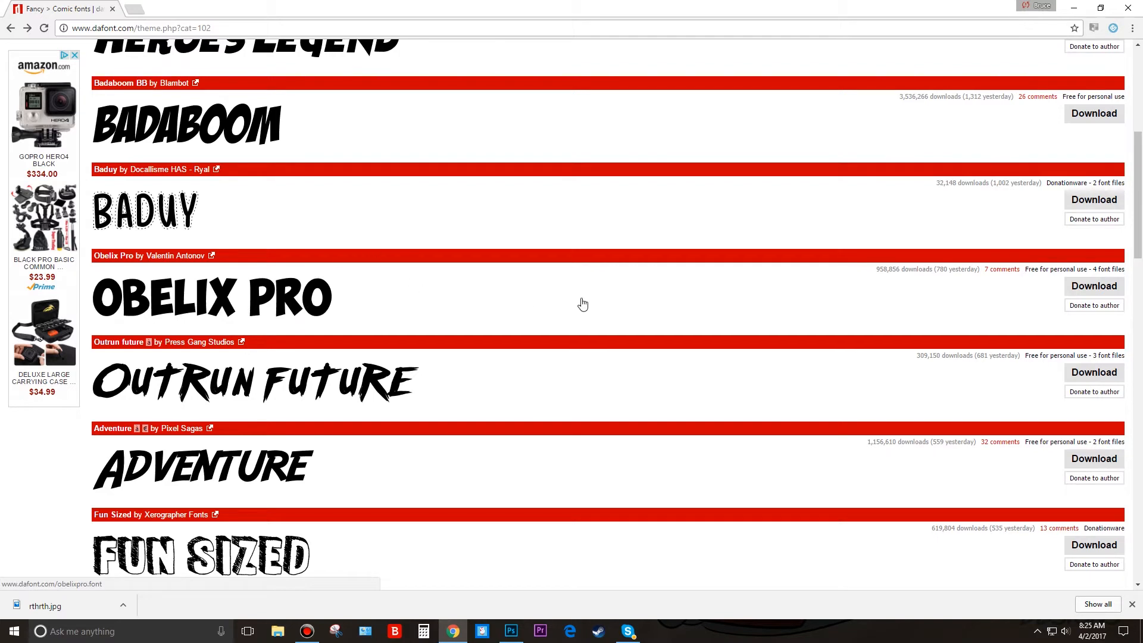
pyautogui.click(1084, 291)
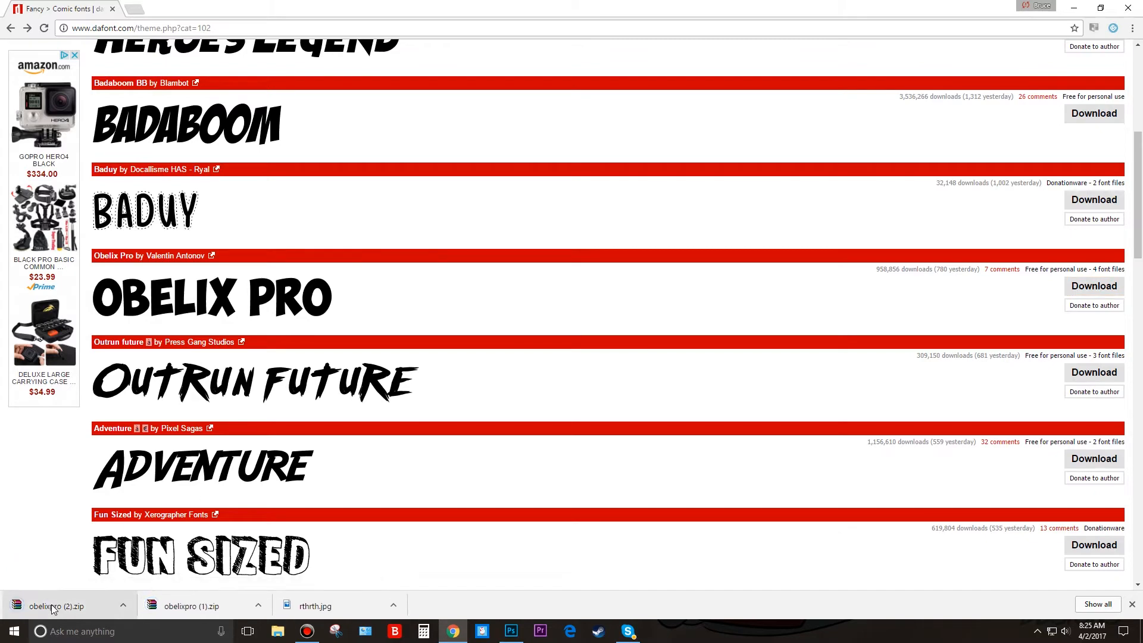
# Install ObelixPro-cyr.ttf from the downloaded obelixpro (2).zip, close the font preview and return to Photoshop.
pyautogui.click(52, 605)
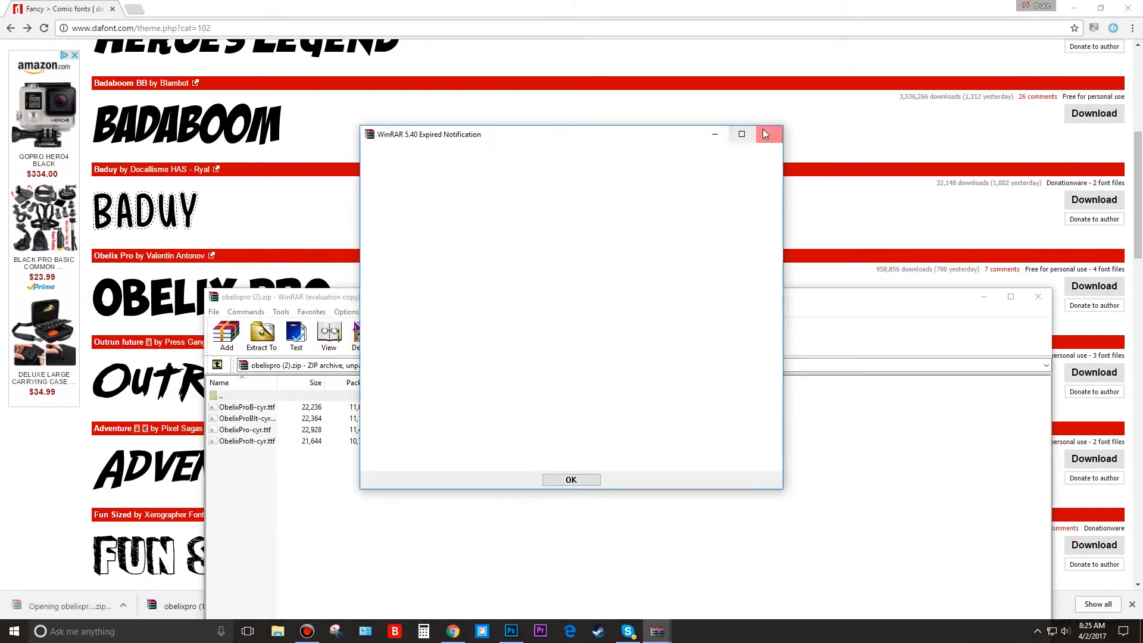
pyautogui.click(765, 134)
pyautogui.click(264, 433)
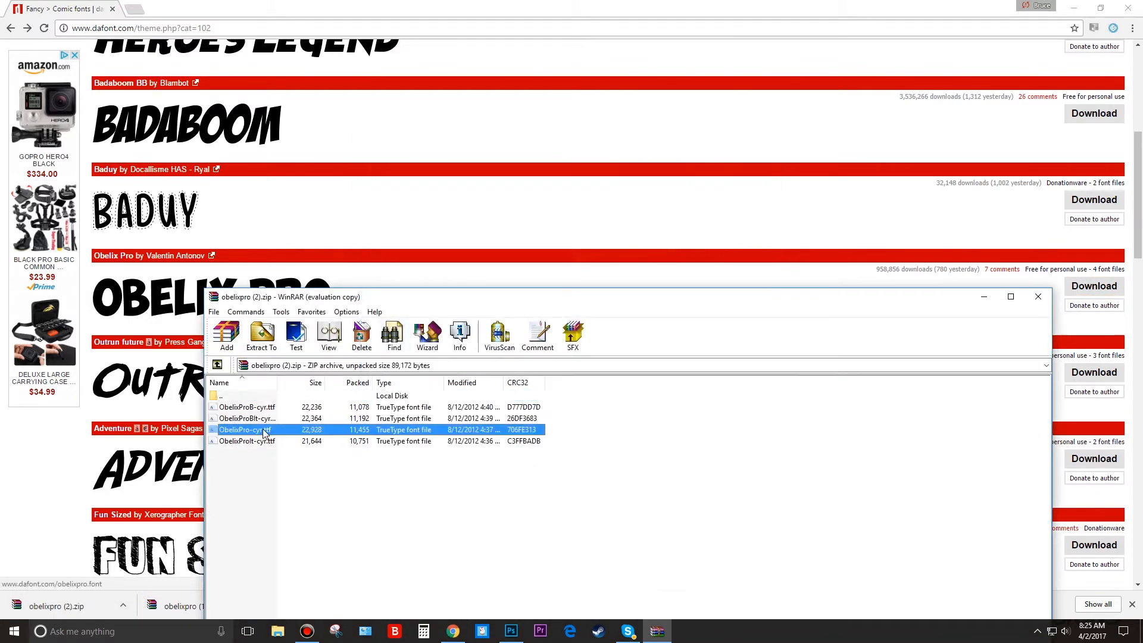
pyautogui.doubleClick(264, 433)
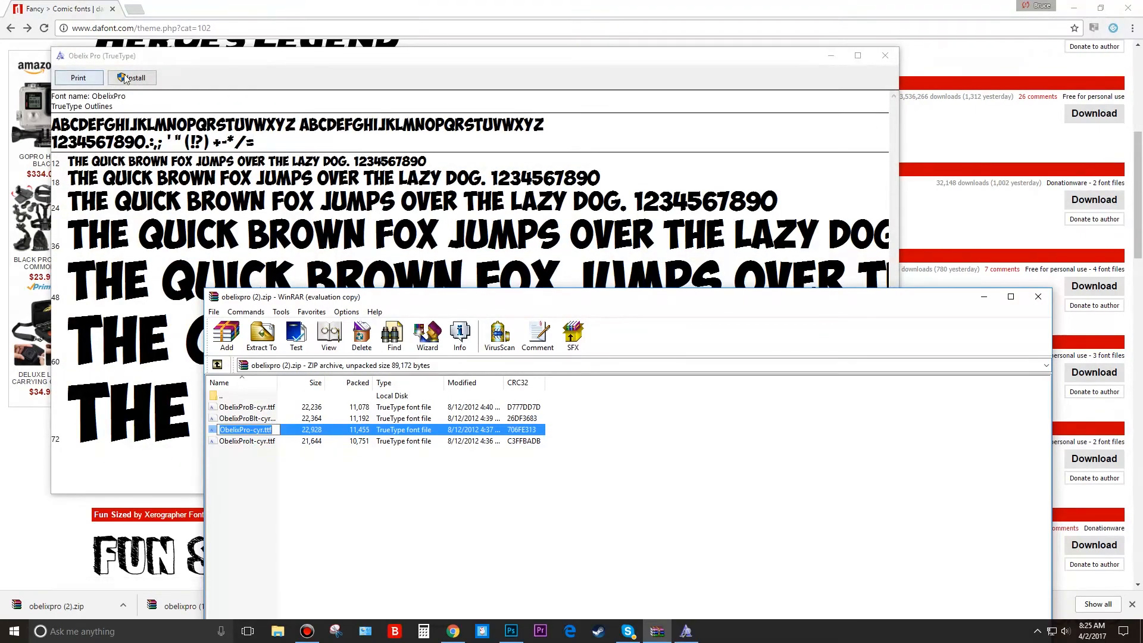
pyautogui.click(126, 79)
pyautogui.click(878, 52)
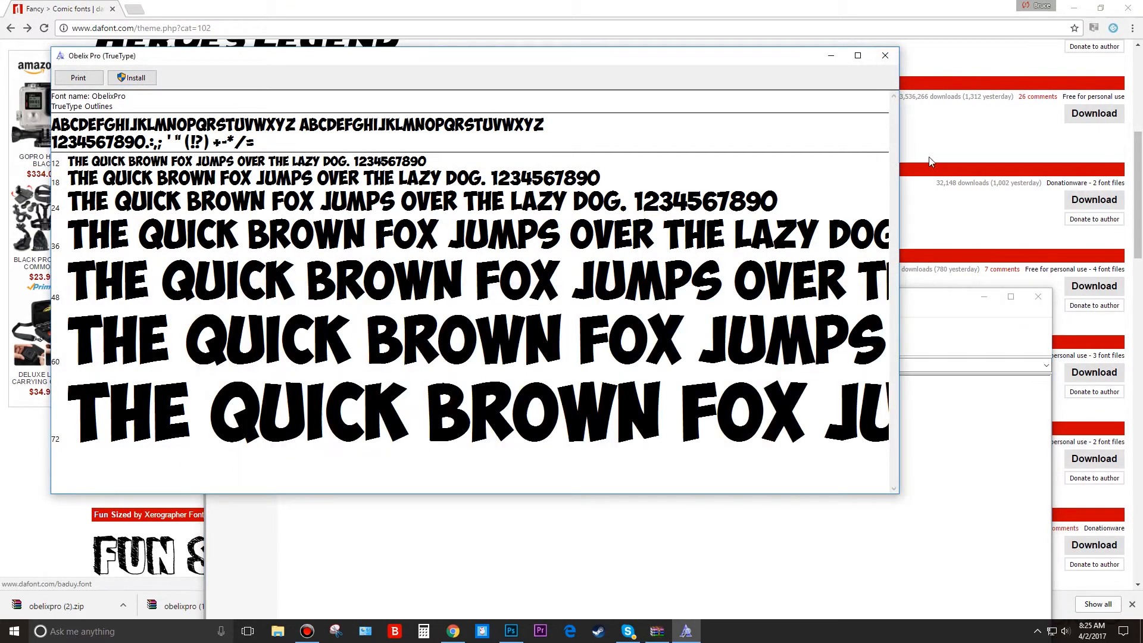
pyautogui.click(885, 55)
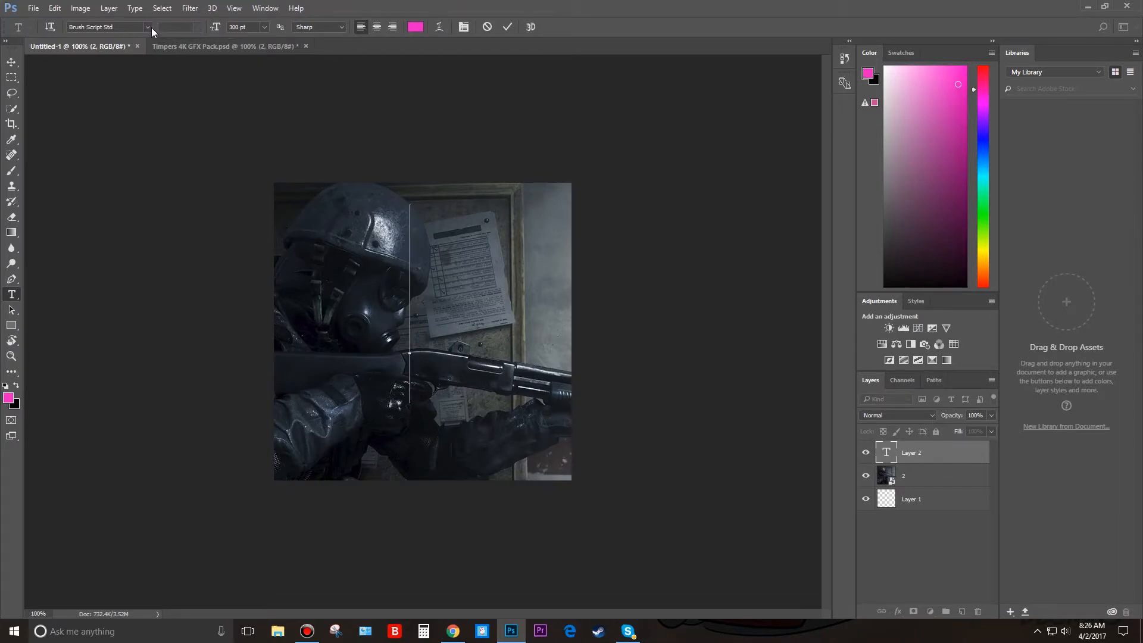
# Set the text font to ObelixPro and enter the letter B.
pyautogui.click(148, 27)
pyautogui.scroll(-10, 163, 131)
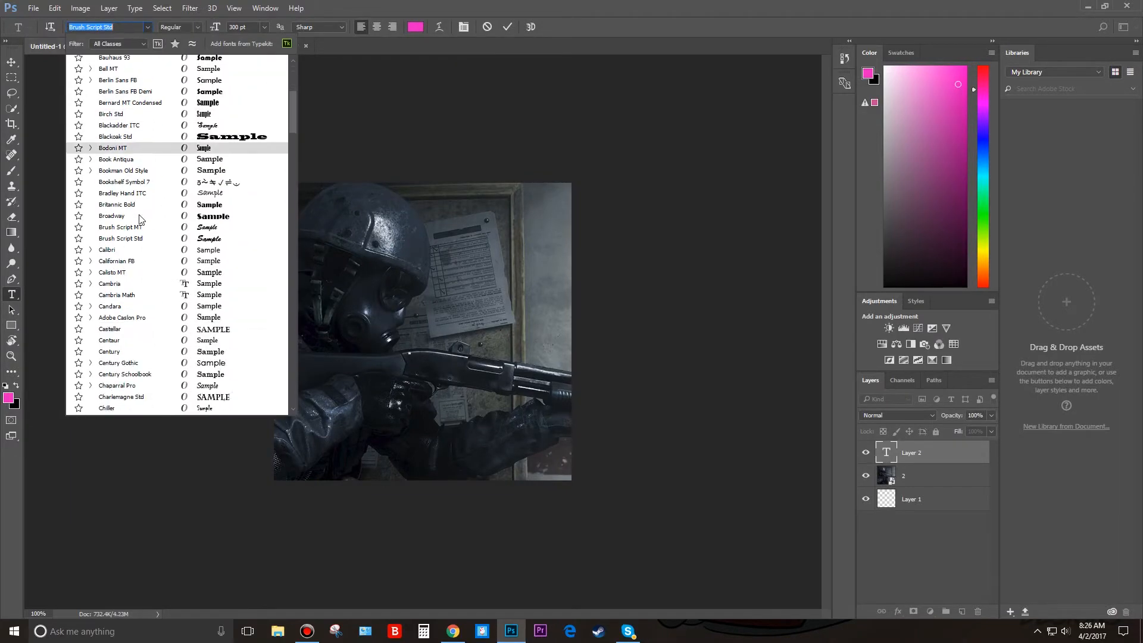
pyautogui.scroll(10, 163, 179)
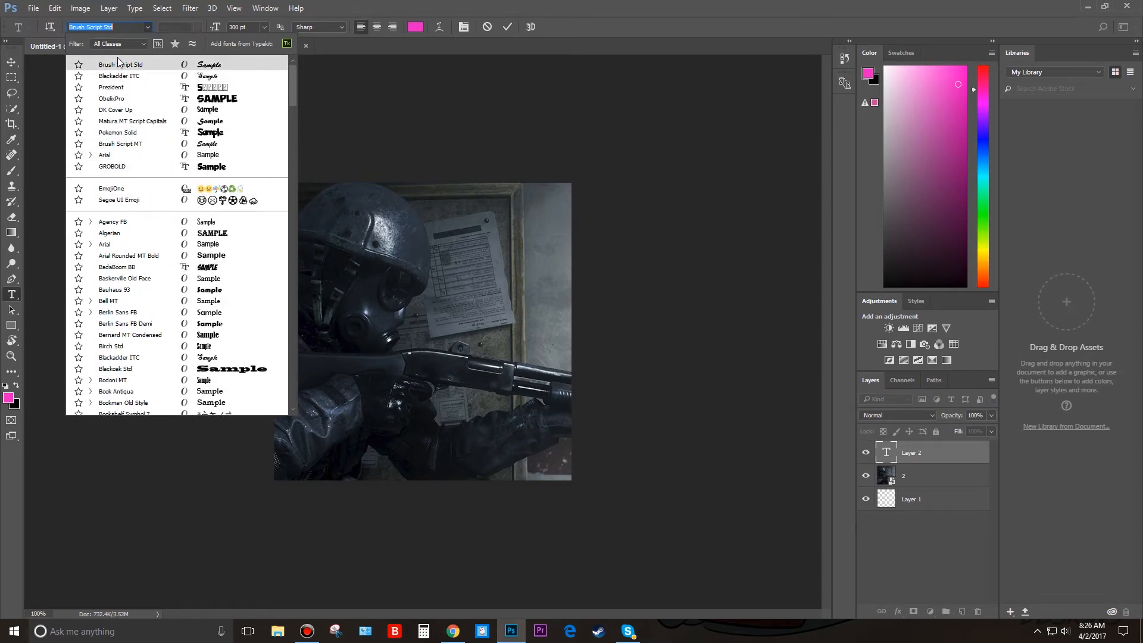
pyautogui.click(106, 100)
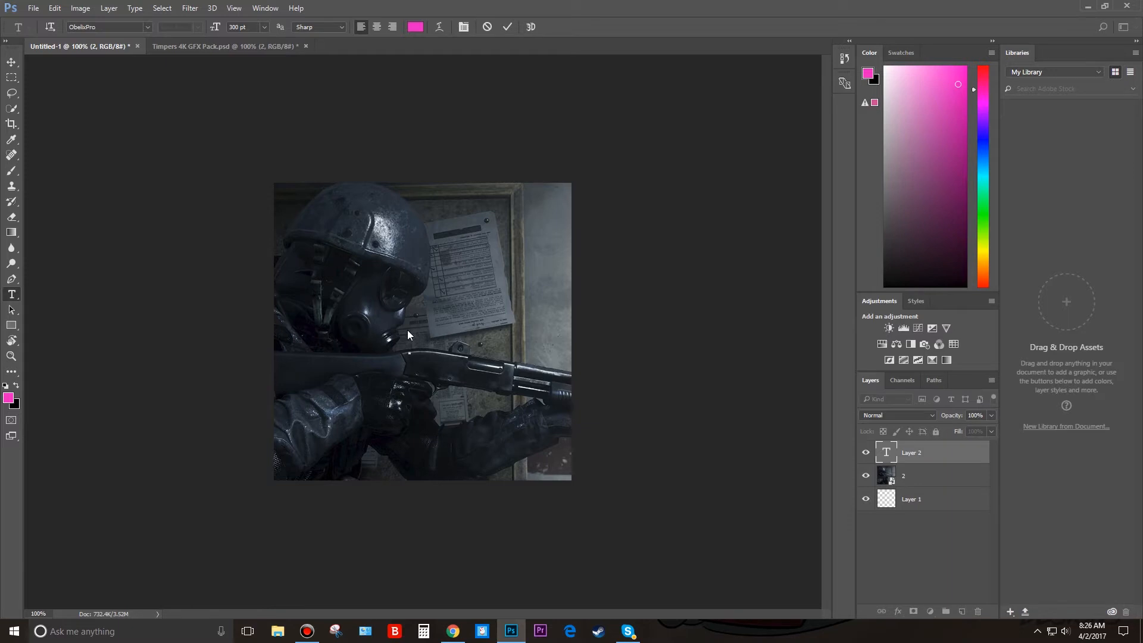
pyautogui.write('B')
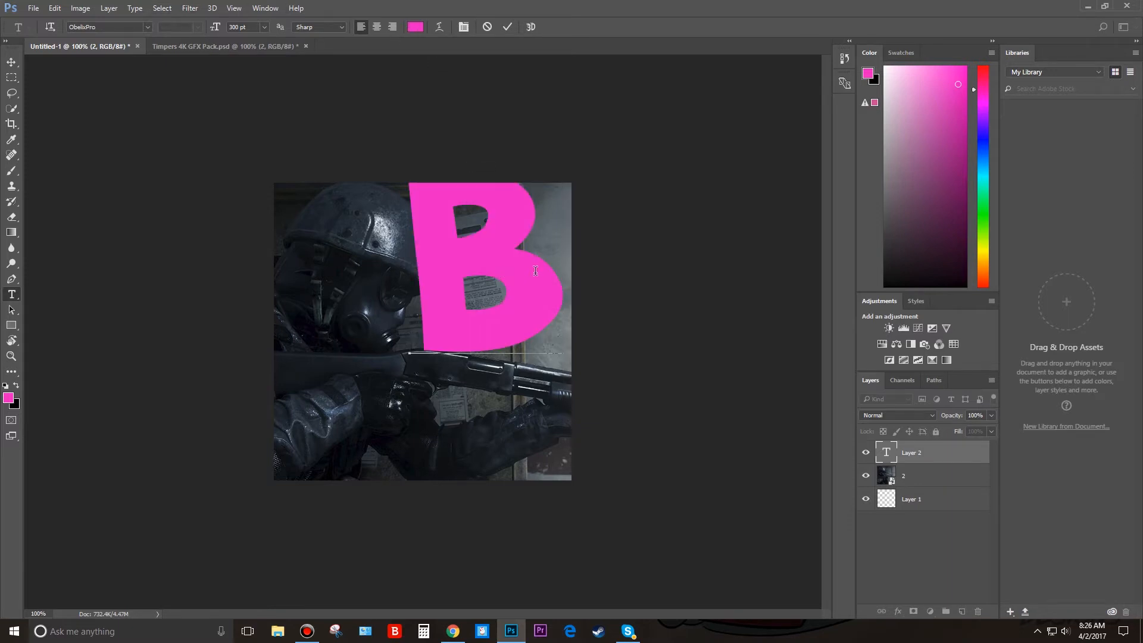
# Recolour the whole letter B from pink to near-white.
pyautogui.hotkey('ctrl', 'a')
pyautogui.click(416, 26)
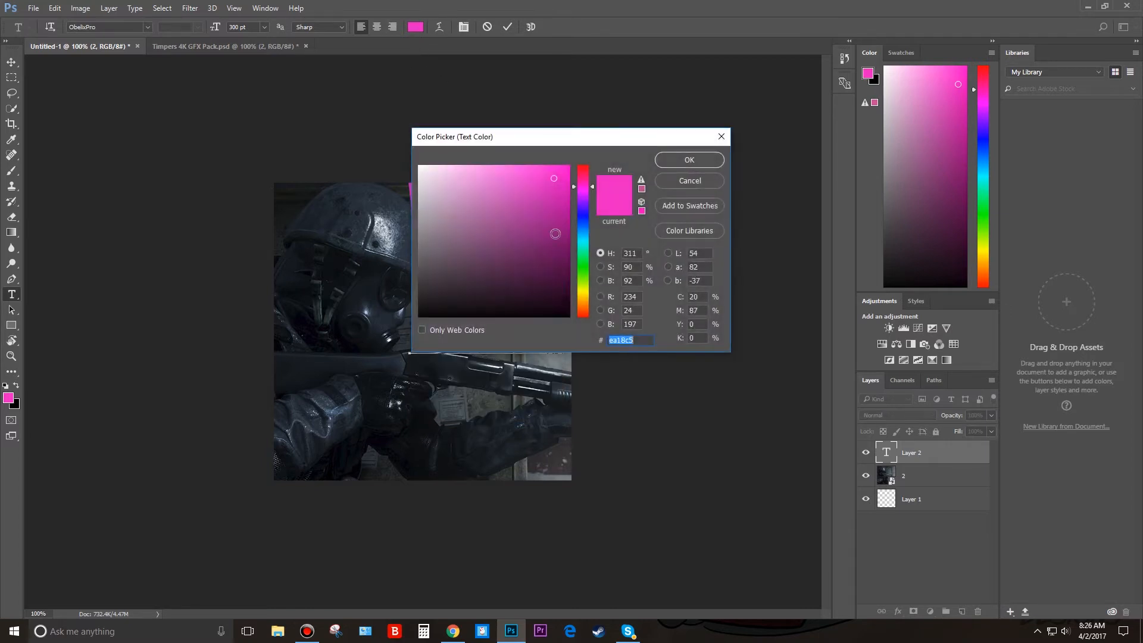
pyautogui.moveTo(459, 186); pyautogui.dragTo(438, 174)
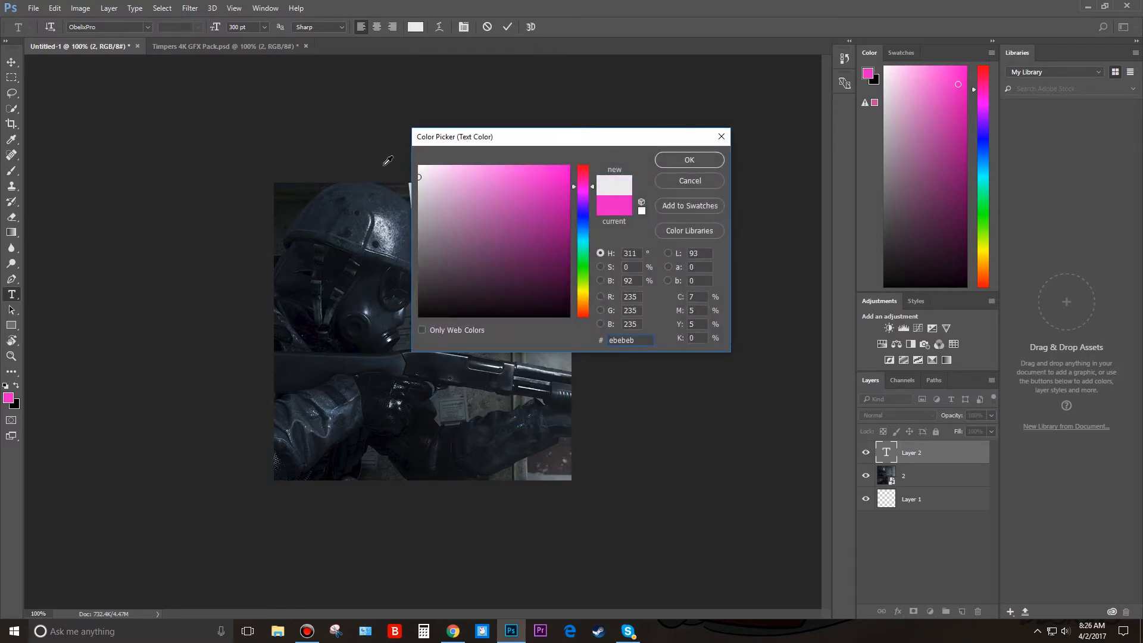
pyautogui.click(415, 176)
pyautogui.click(419, 172)
pyautogui.click(684, 159)
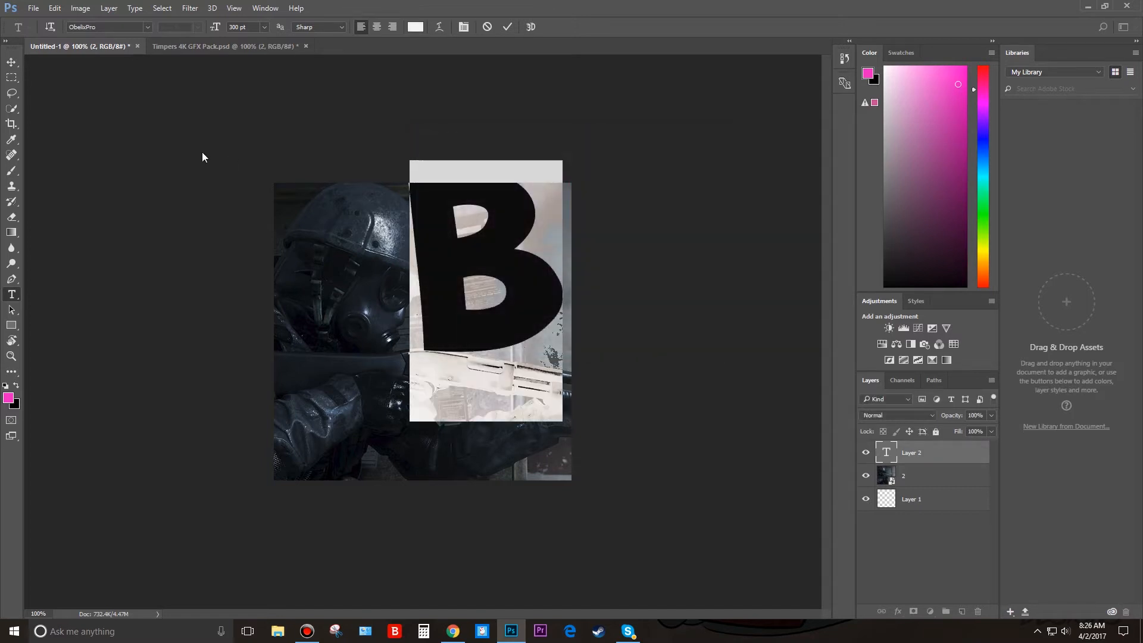
# Move the letter B to the centre of the canvas.
pyautogui.click(11, 62)
pyautogui.moveTo(506, 316); pyautogui.dragTo(444, 368)
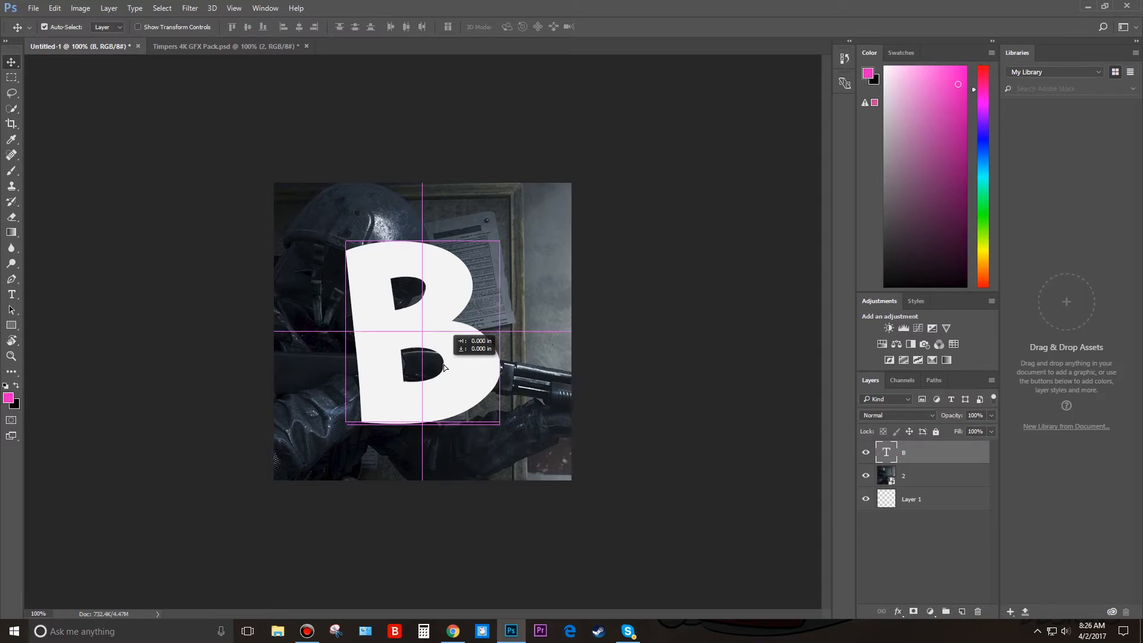
pyautogui.moveTo(444, 368); pyautogui.dragTo(445, 368)
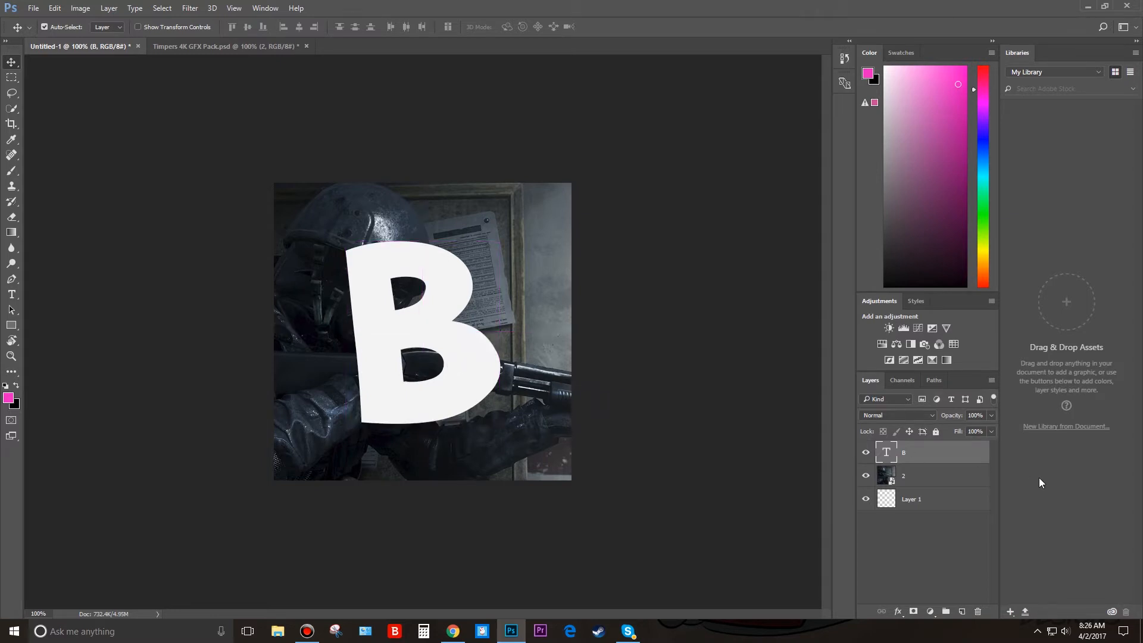
# Open the blending options of the B text layer.
pyautogui.rightClick(916, 452)
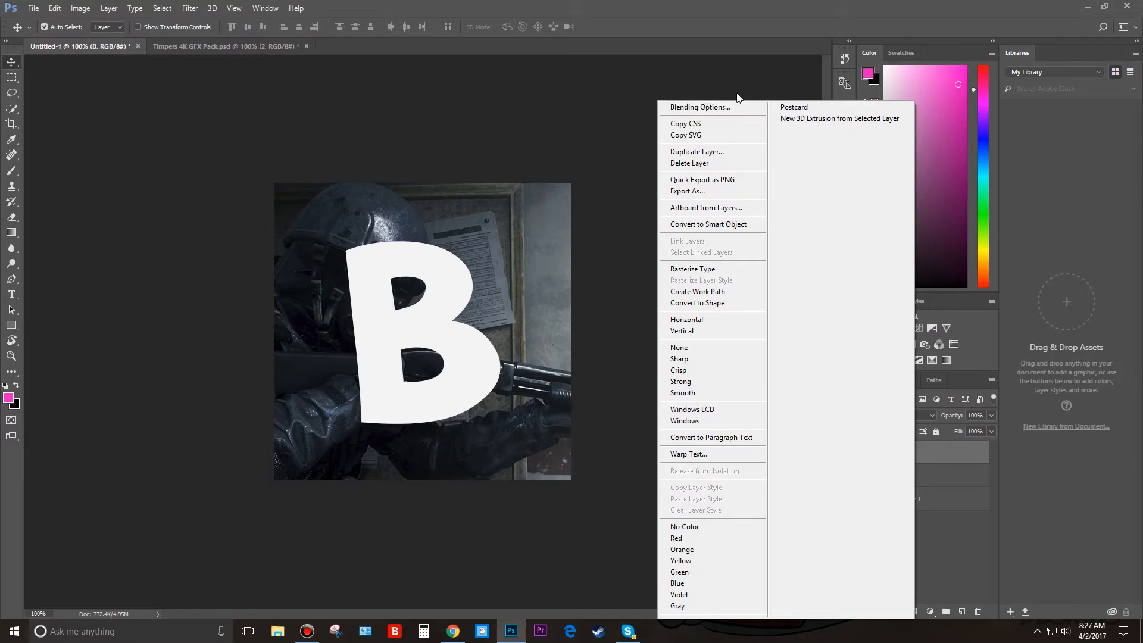
pyautogui.click(733, 112)
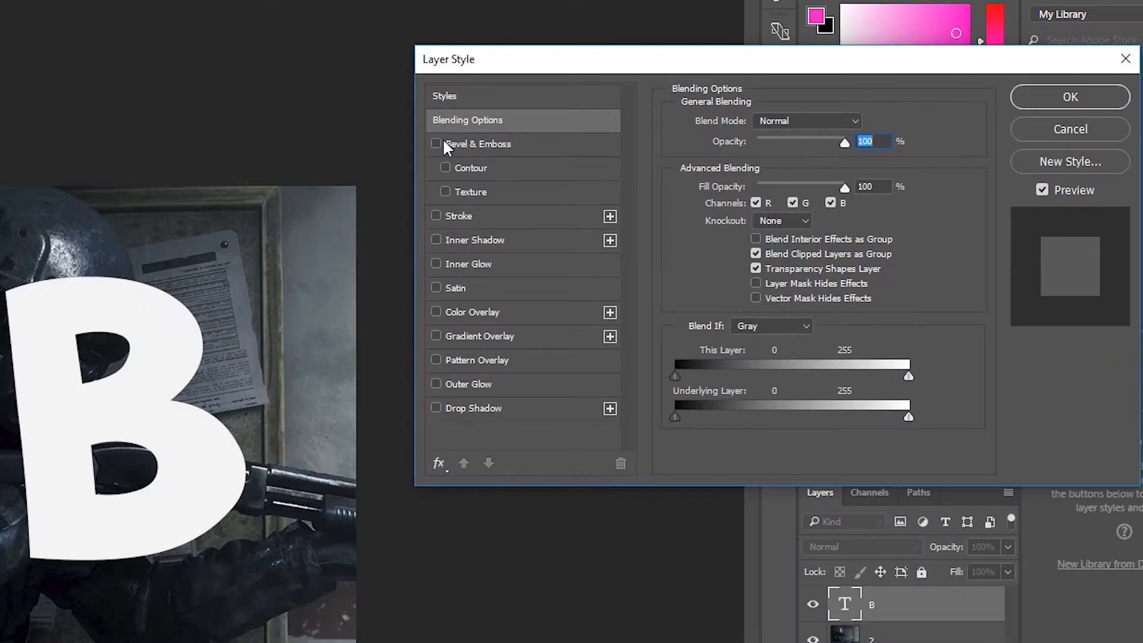
pyautogui.click(436, 144)
pyautogui.click(436, 144)
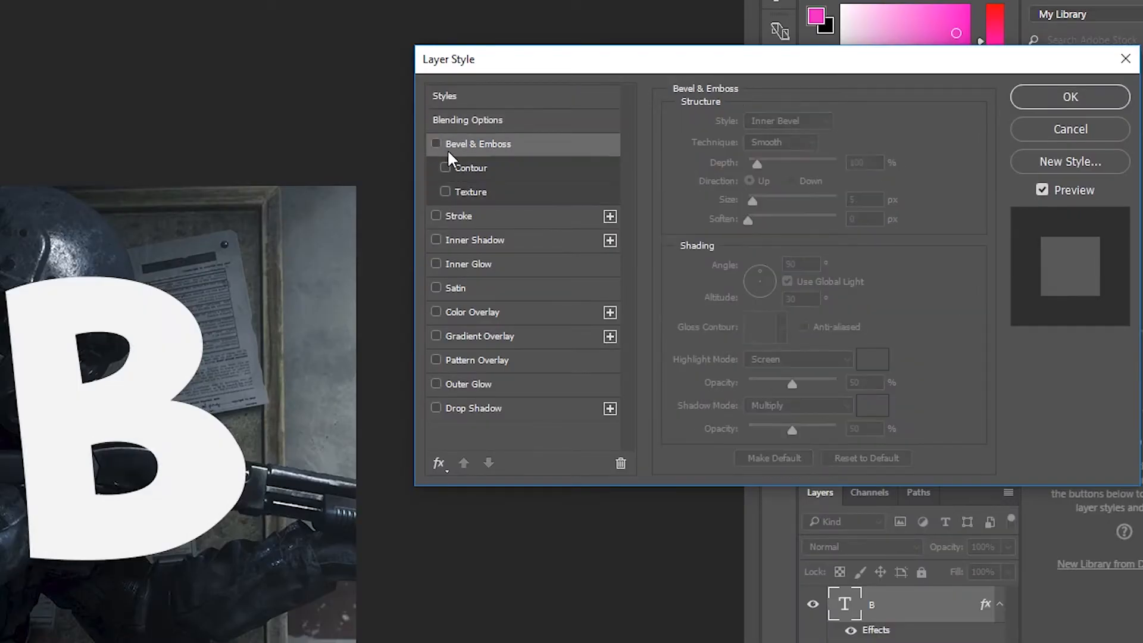
pyautogui.click(436, 144)
pyautogui.click(436, 144)
# Enable Gradient Overlay, Outer Glow, Drop Shadow and Satin on the B, and set the Outer Glow opacity to 71%.
pyautogui.click(436, 336)
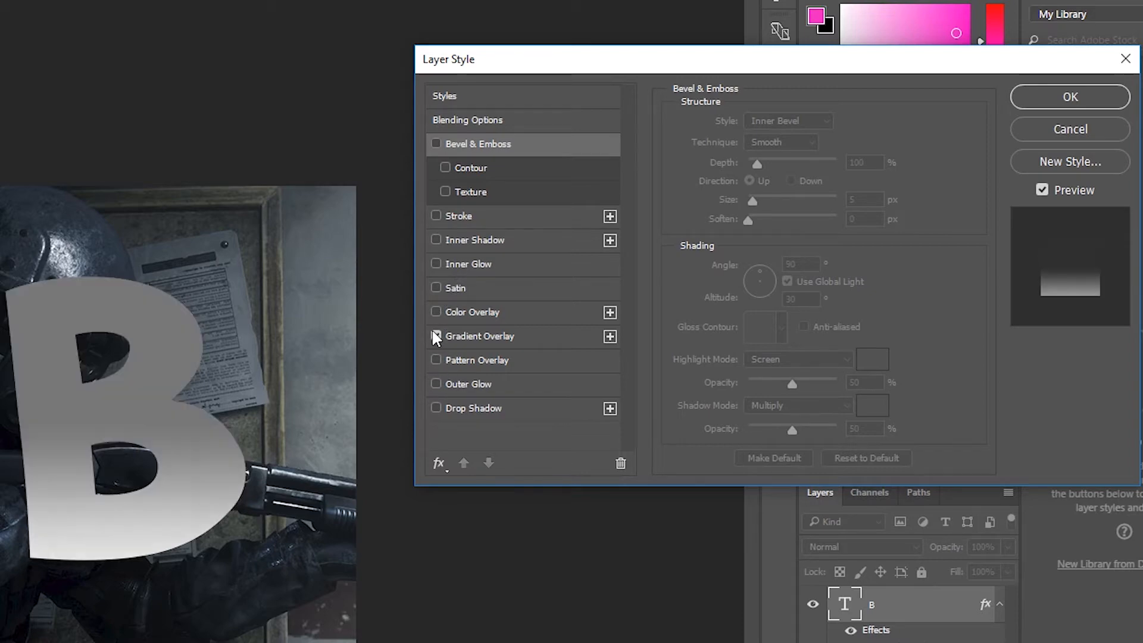
pyautogui.click(432, 384)
pyautogui.click(435, 408)
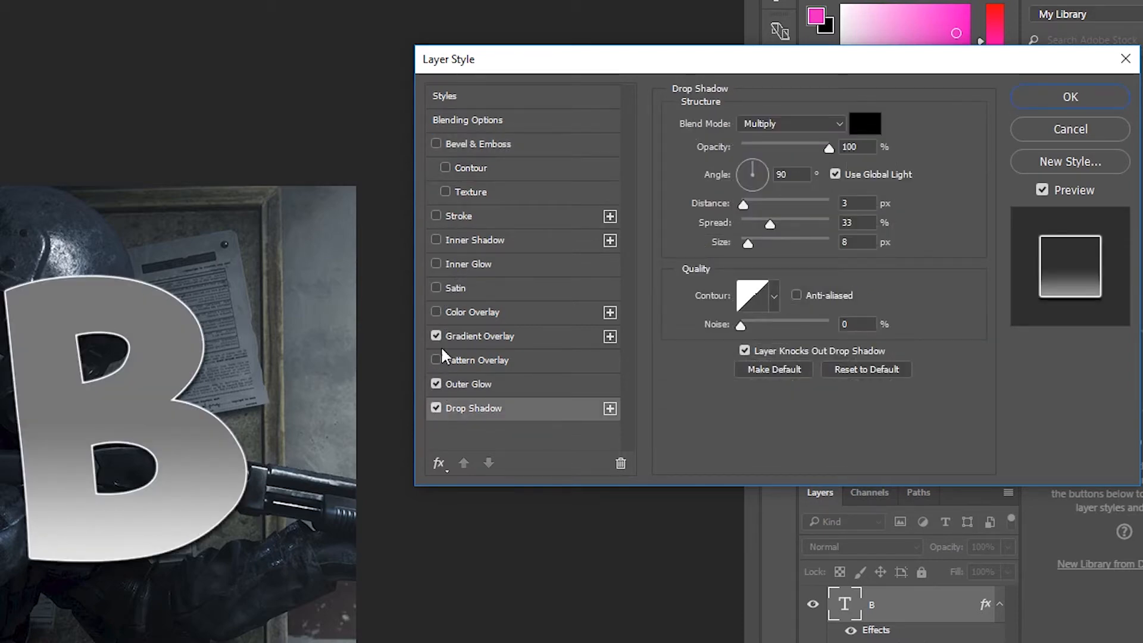
pyautogui.click(436, 288)
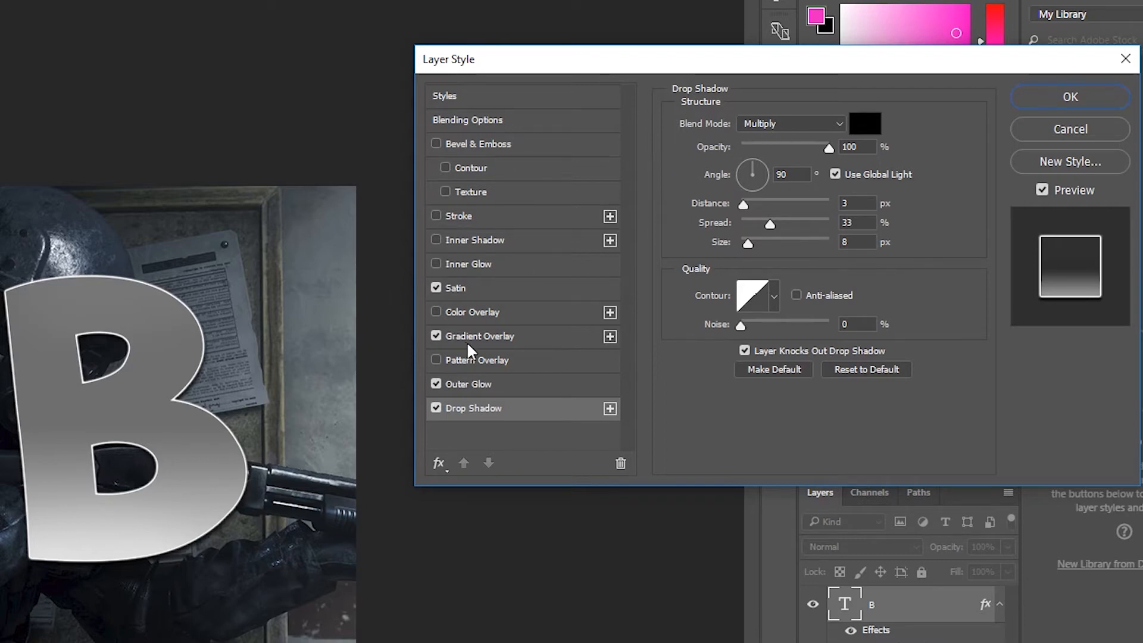
pyautogui.click(479, 390)
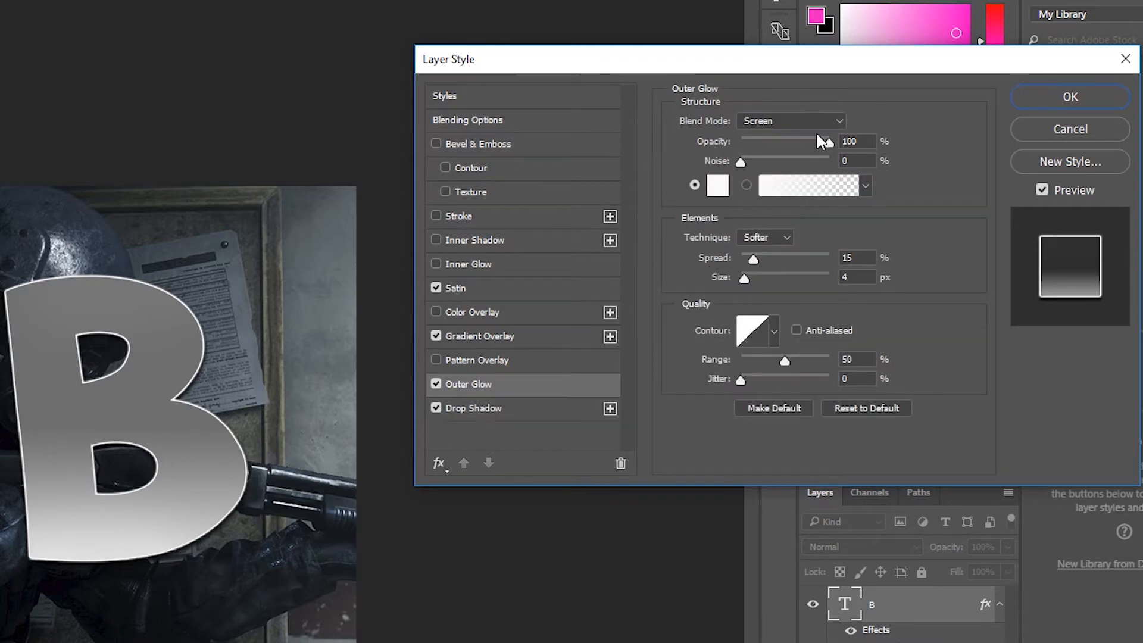
pyautogui.moveTo(829, 143); pyautogui.dragTo(803, 147)
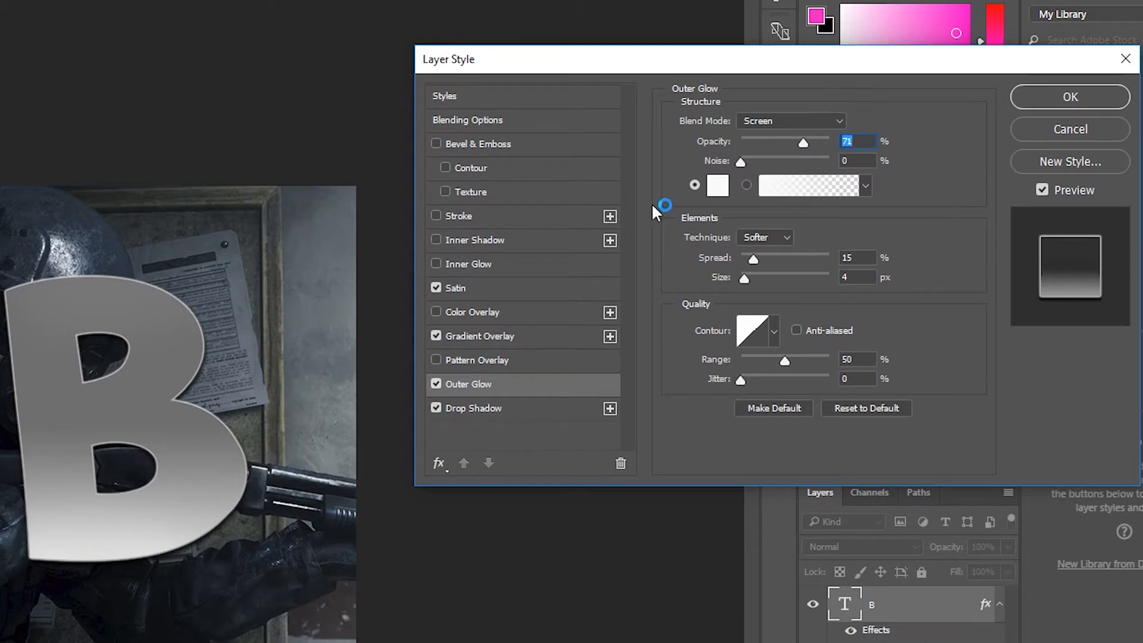
# Move the black stop of the B's Gradient Overlay further from the light stop and set the overlay opacity to 41%.
pyautogui.click(483, 337)
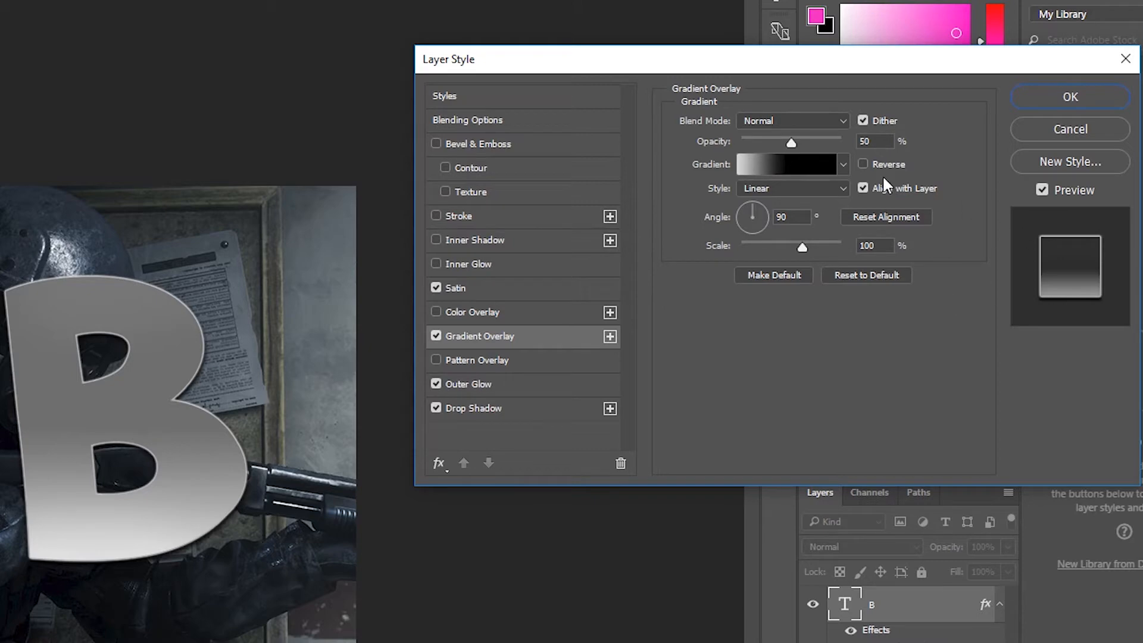
pyautogui.click(843, 164)
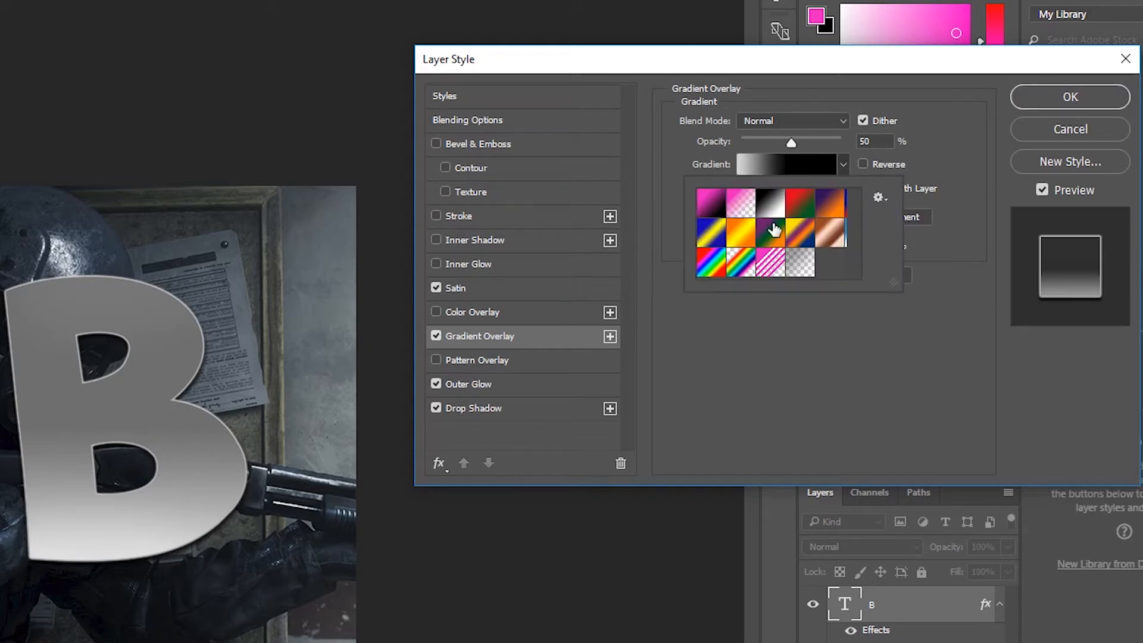
pyautogui.click(834, 161)
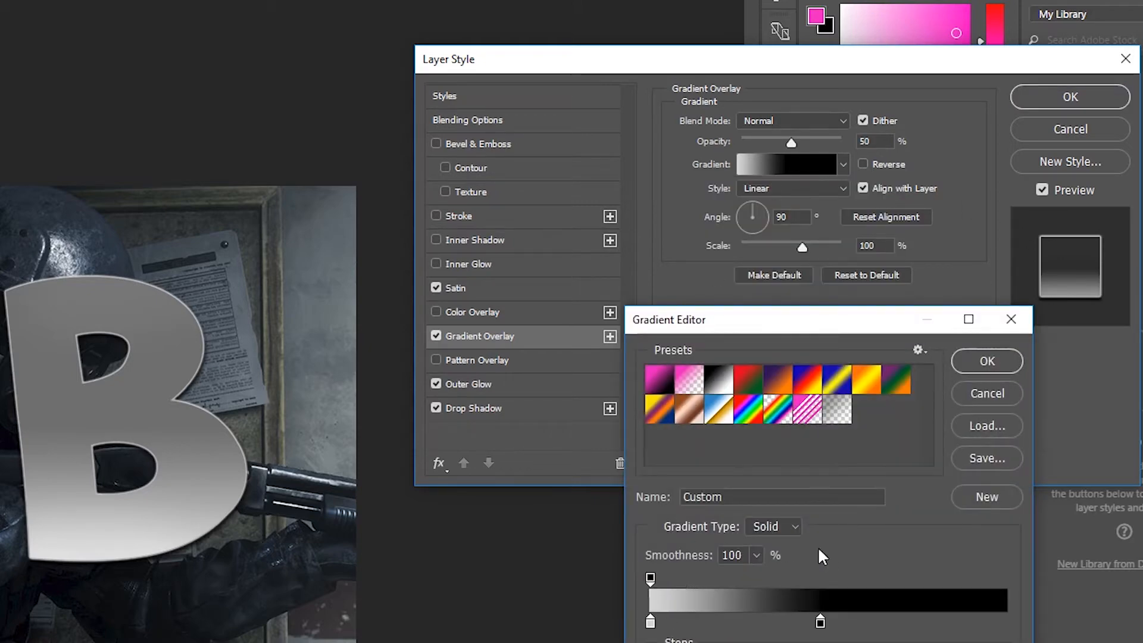
pyautogui.click(824, 622)
pyautogui.moveTo(828, 628); pyautogui.dragTo(889, 629)
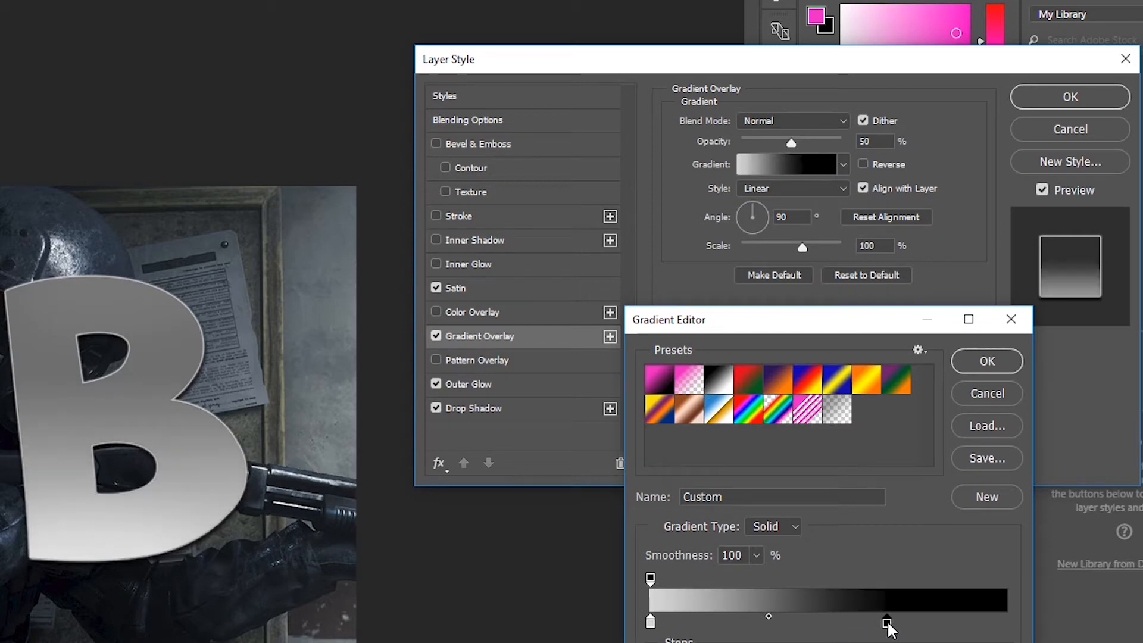
pyautogui.click(988, 361)
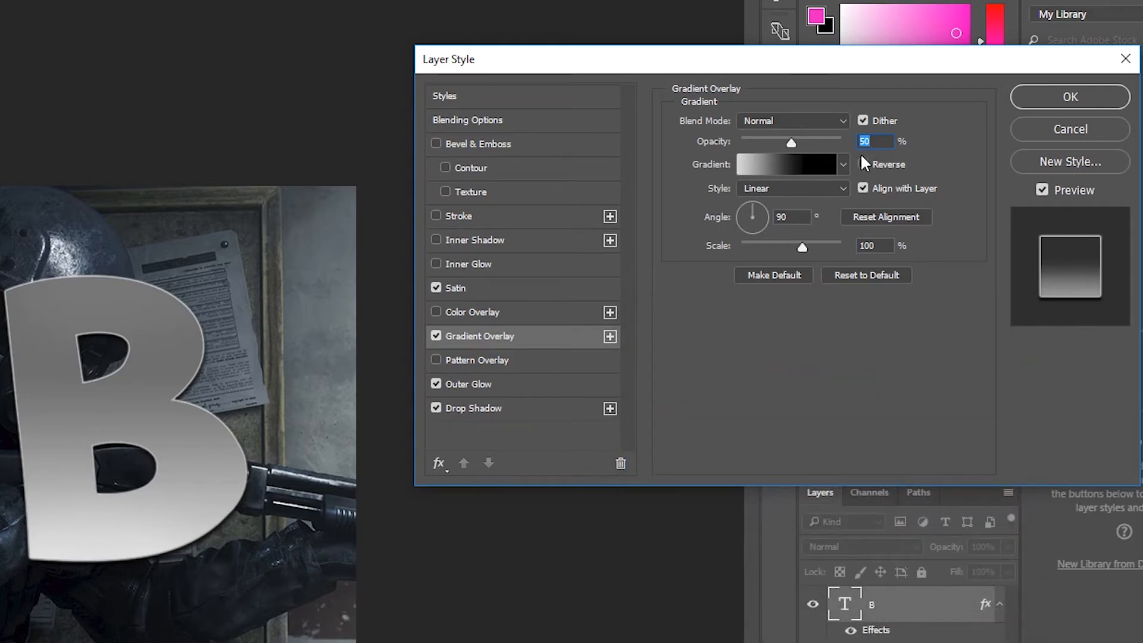
pyautogui.moveTo(794, 141)
pyautogui.mouseDown()
pyautogui.moveTo(770, 148)
pyautogui.moveTo(780, 149)
pyautogui.mouseUp()
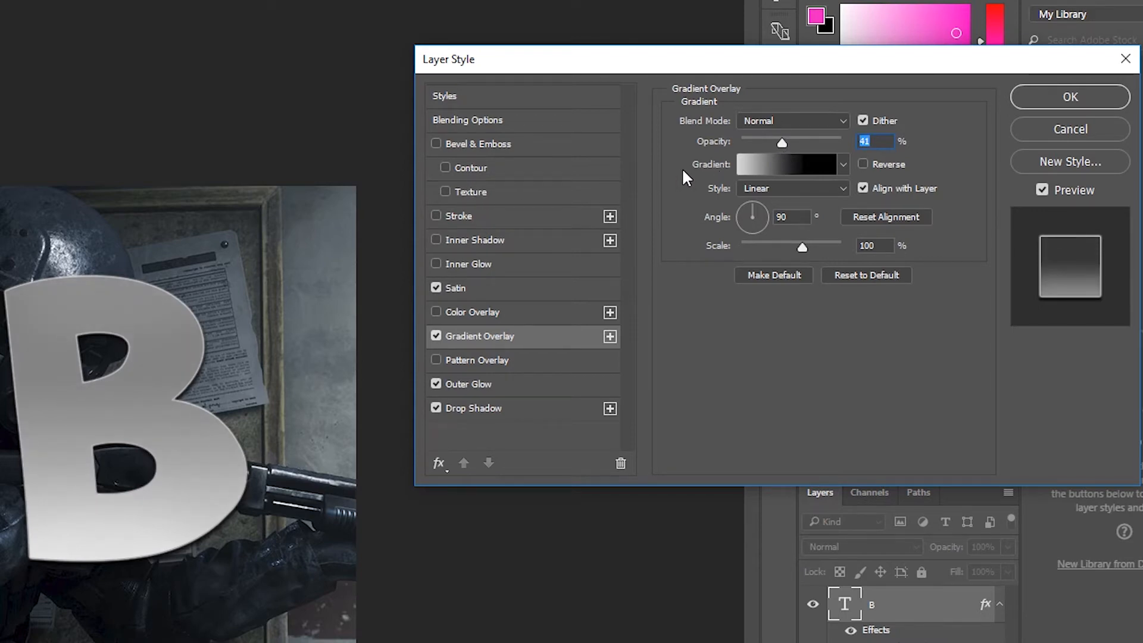
# Set the B's Satin effect to a distance of 28 px and a size of 84 px.
pyautogui.click(482, 286)
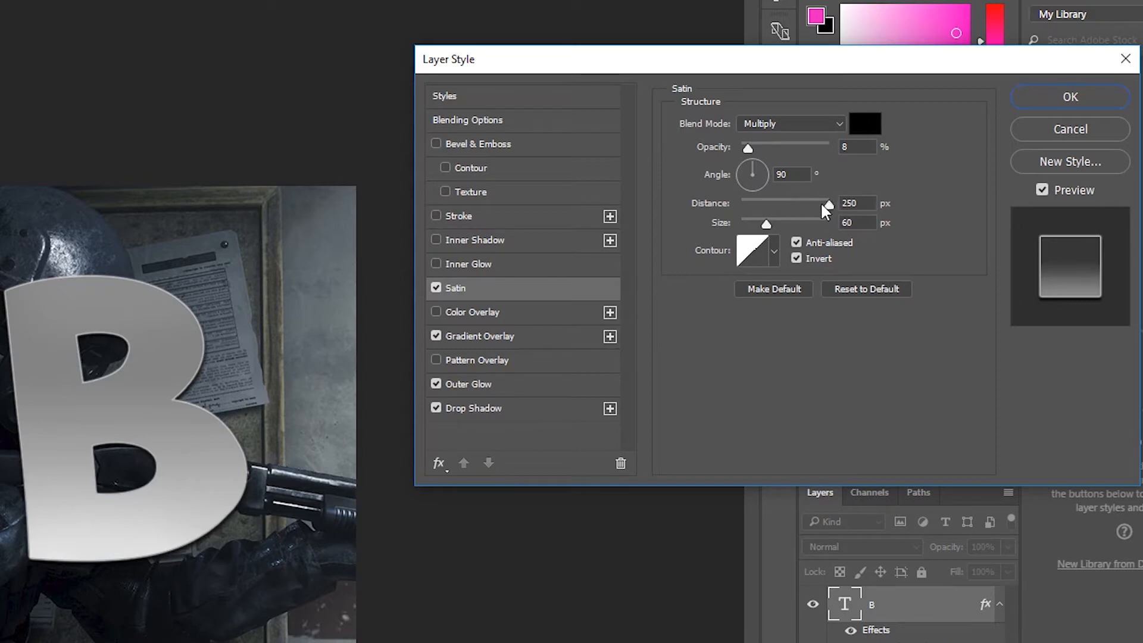
pyautogui.moveTo(823, 202); pyautogui.dragTo(742, 182)
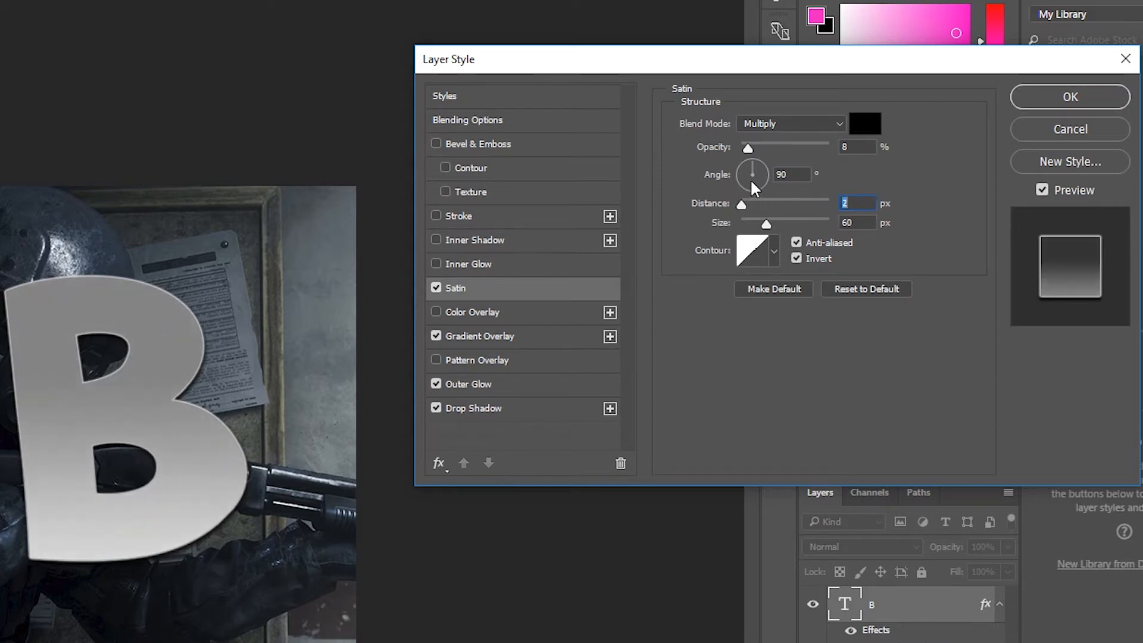
pyautogui.moveTo(806, 200); pyautogui.dragTo(796, 223)
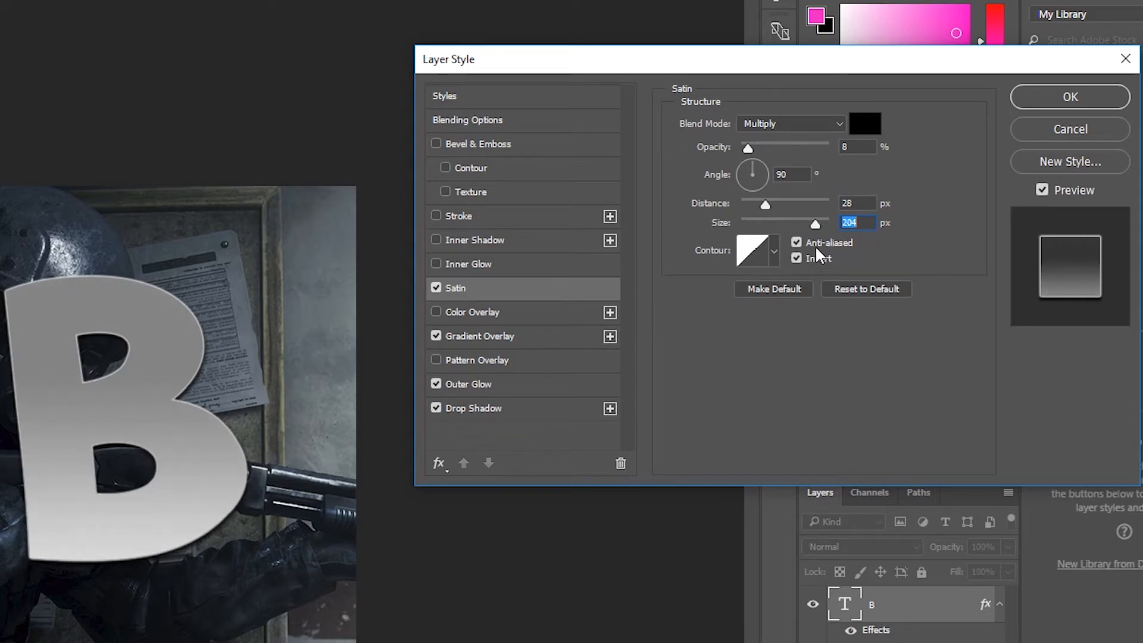
pyautogui.write('0')
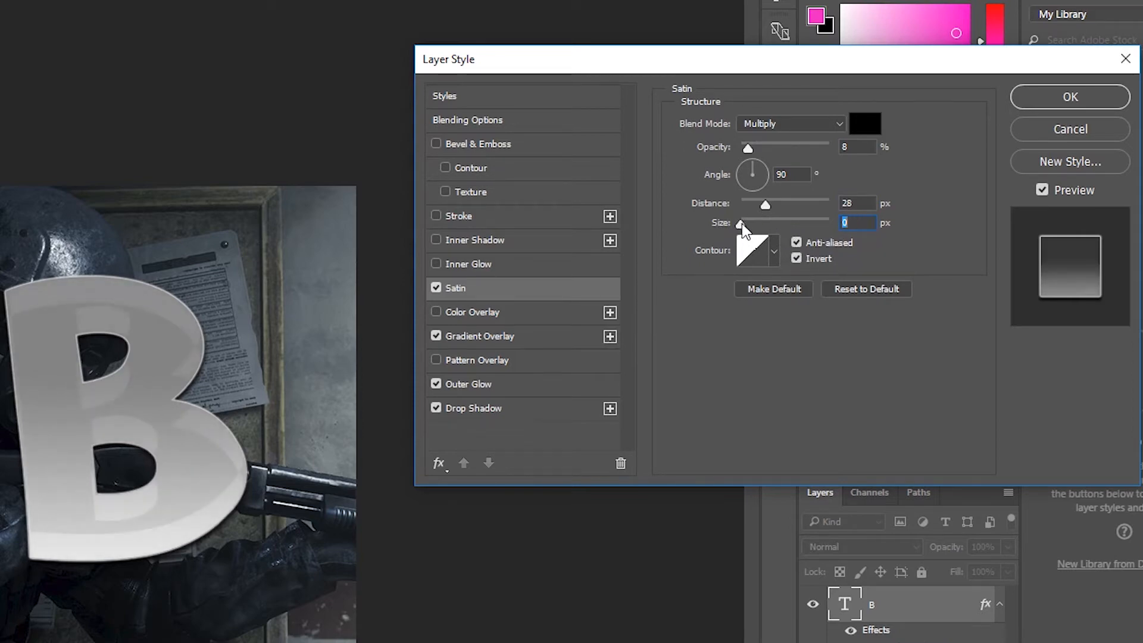
pyautogui.moveTo(741, 224); pyautogui.dragTo(775, 222)
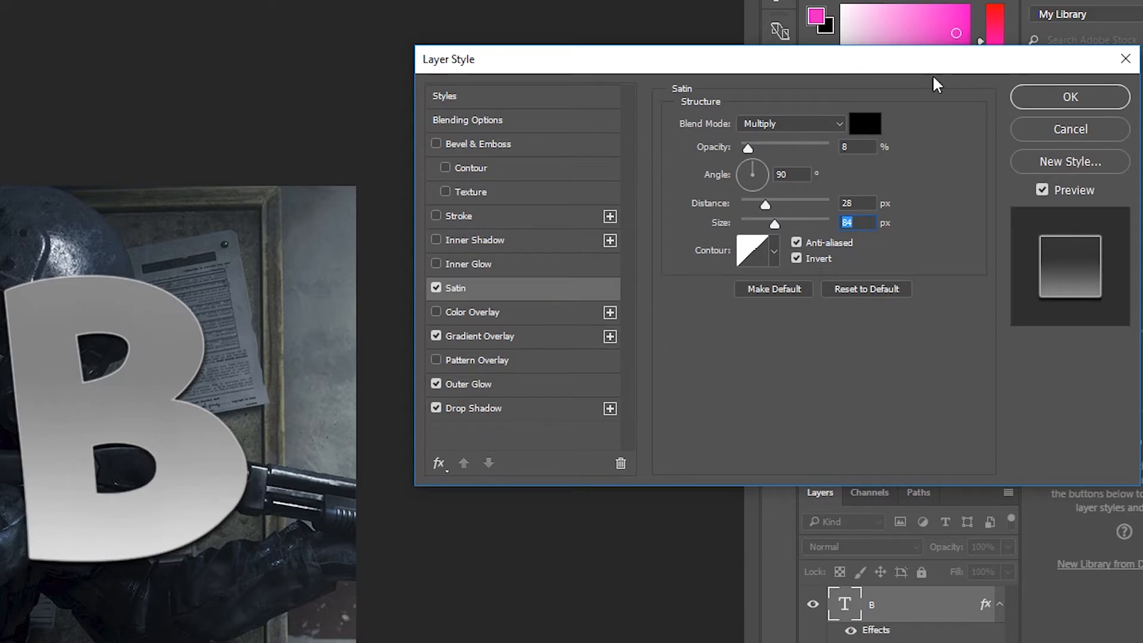
pyautogui.click(433, 356)
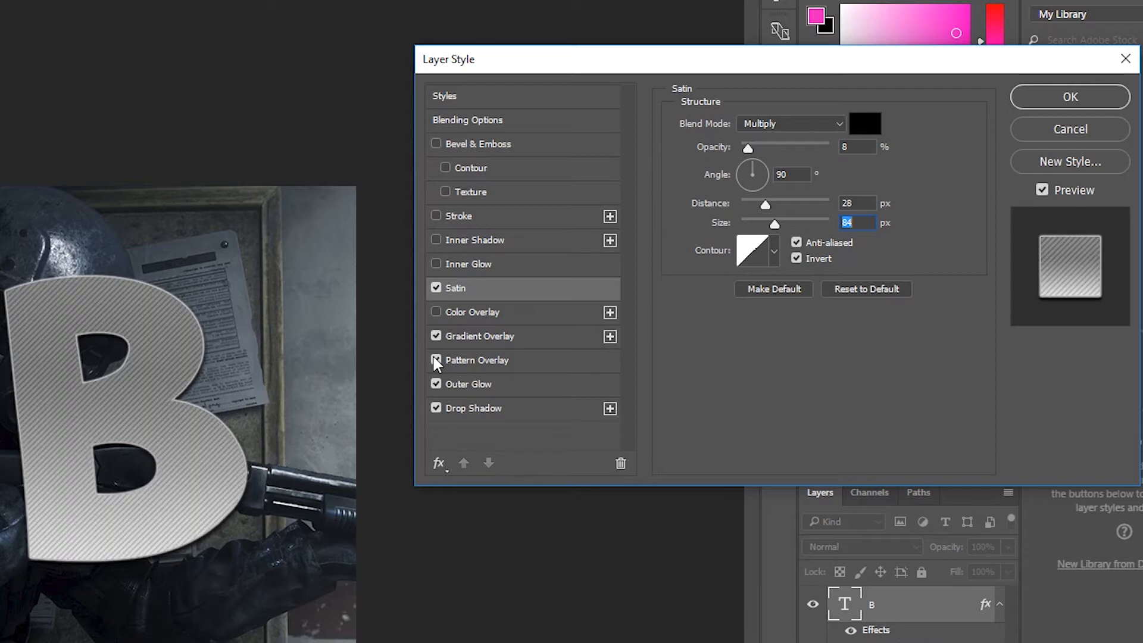
pyautogui.click(433, 356)
pyautogui.click(432, 237)
pyautogui.click(432, 237)
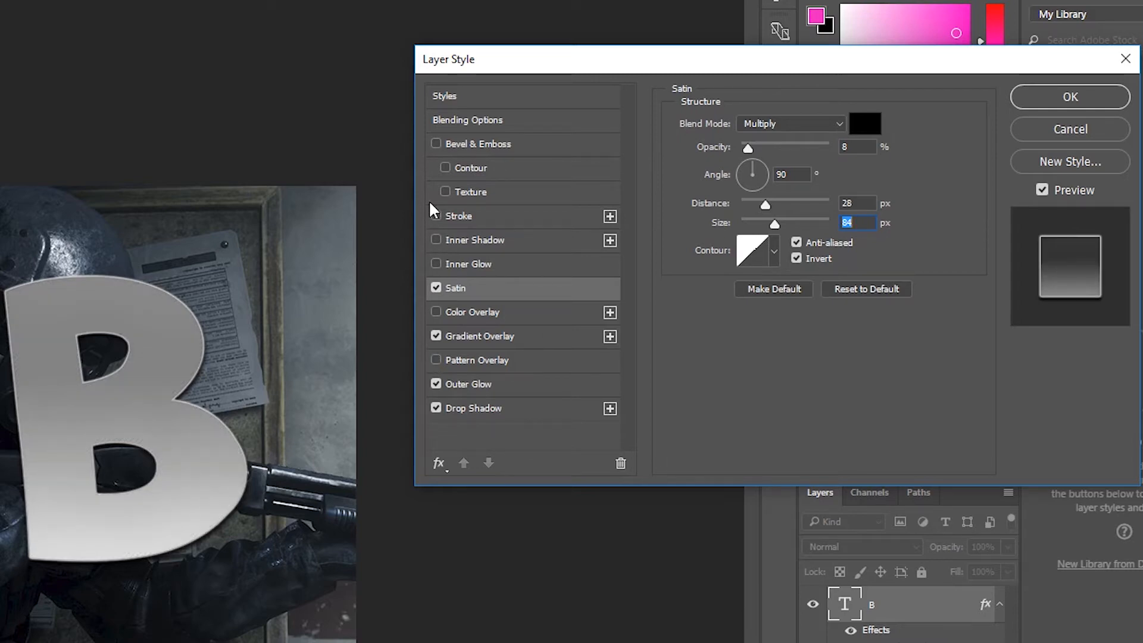
pyautogui.click(436, 262)
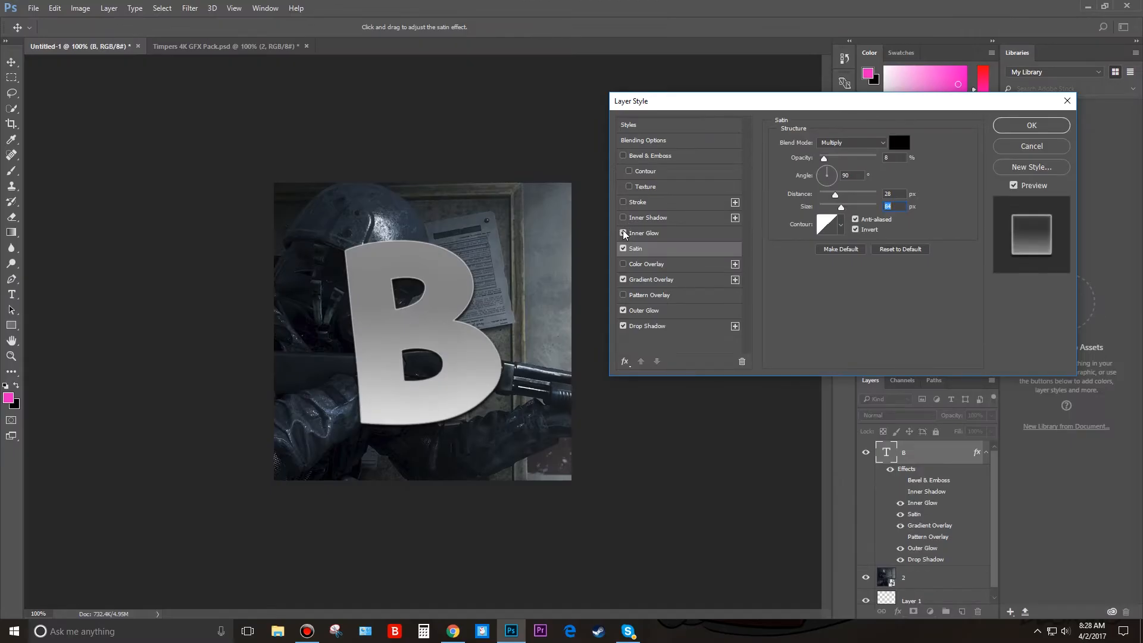
pyautogui.click(623, 233)
# Apply the layer style to the letter B and rasterize the background image layer 2.
pyautogui.click(1028, 126)
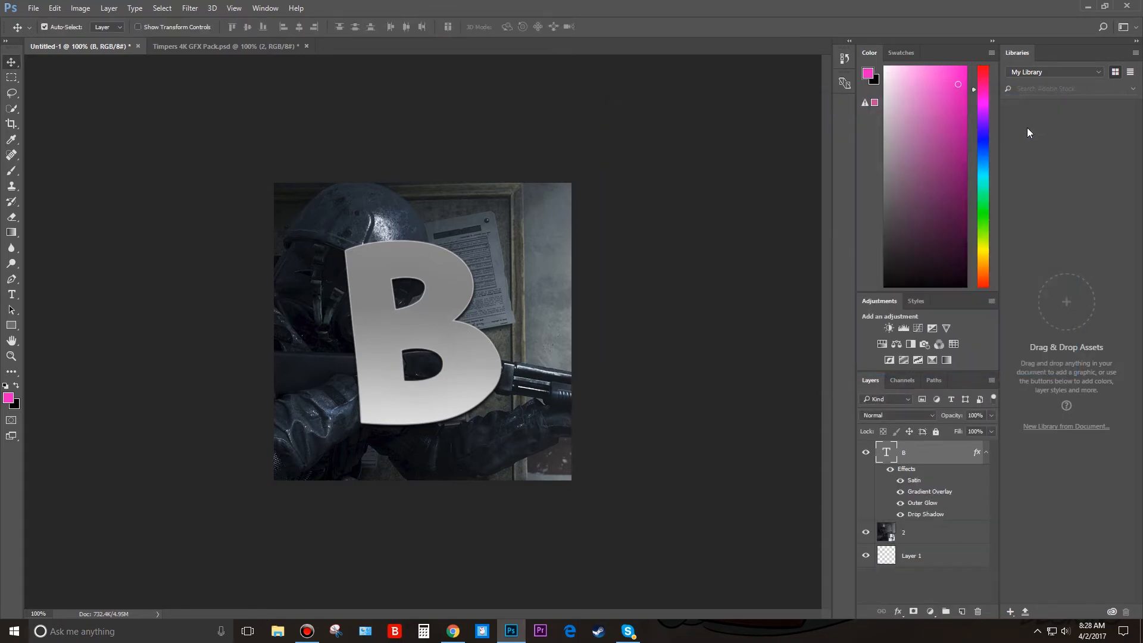
pyautogui.click(932, 530)
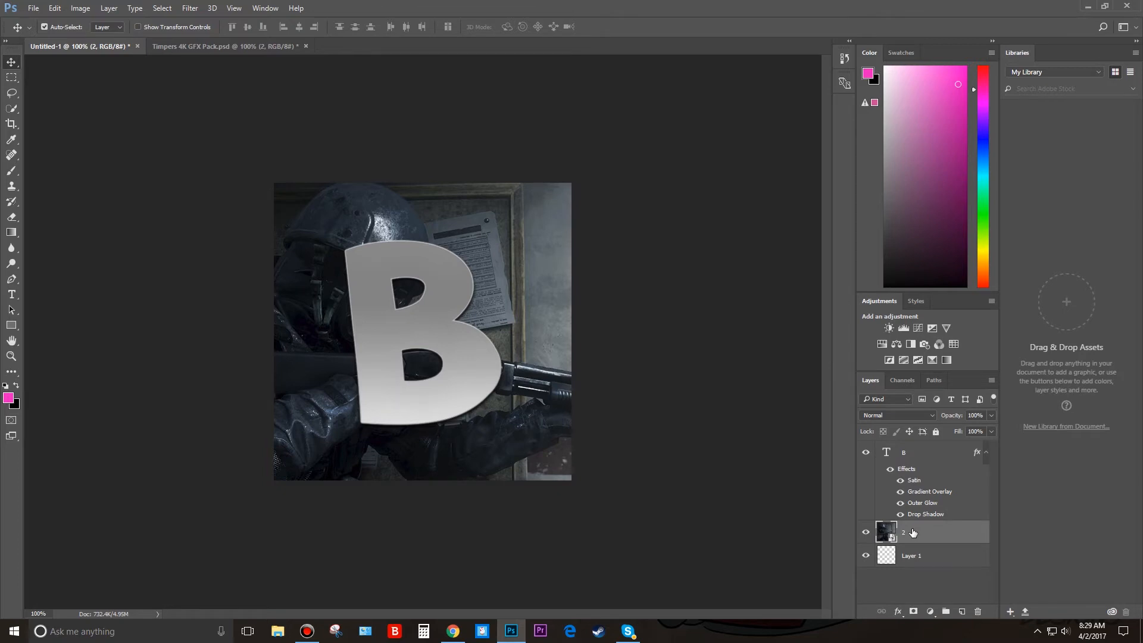
pyautogui.rightClick(907, 529)
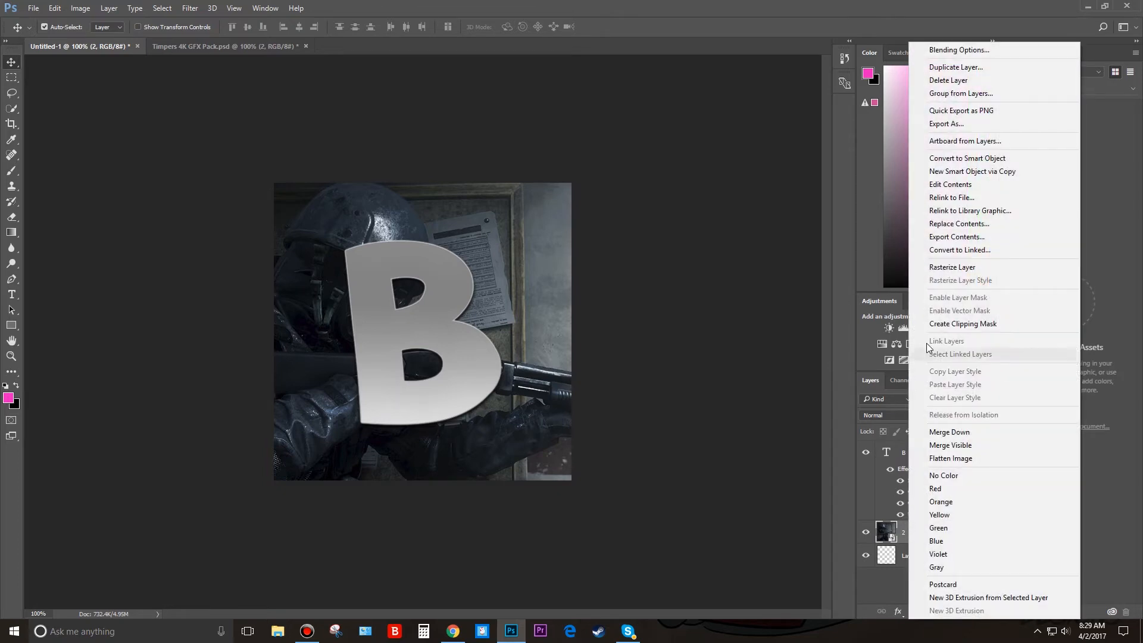
pyautogui.click(950, 267)
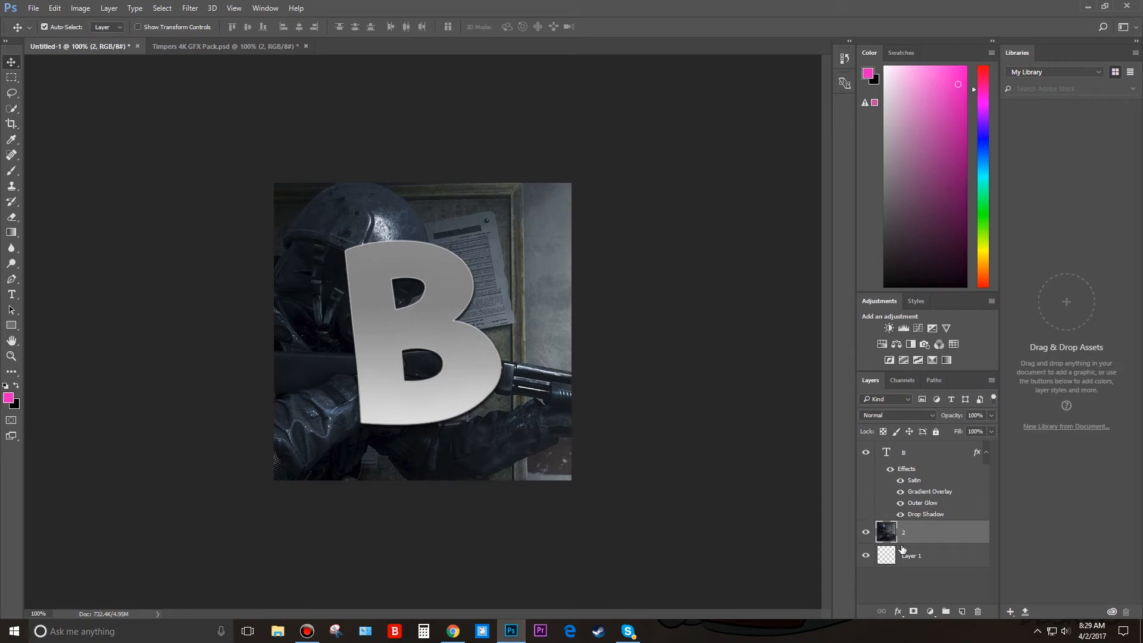
# Darken the background image layer with a Hue/Saturation adjustment, setting Lightness to -63.
pyautogui.hotkey('shift', 'alt', 'y')
pyautogui.keyDown('ctrl'); pyautogui.click(911, 531); pyautogui.keyUp('ctrl')
pyautogui.click(910, 532)
pyautogui.press('ctrl')
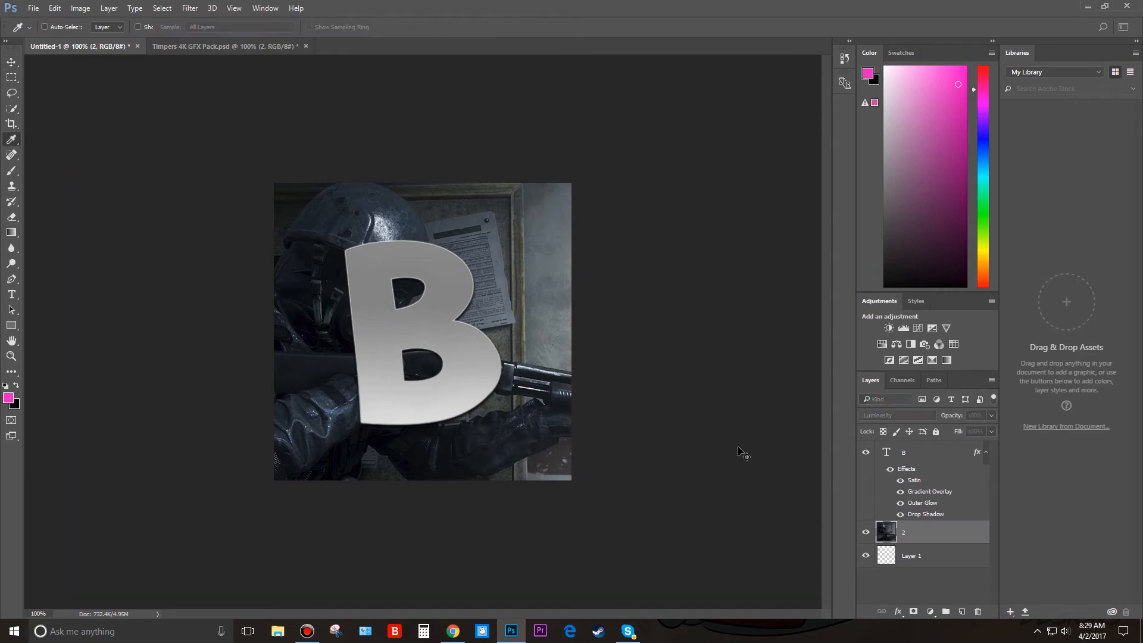
pyautogui.hotkey('ctrl', 'u')
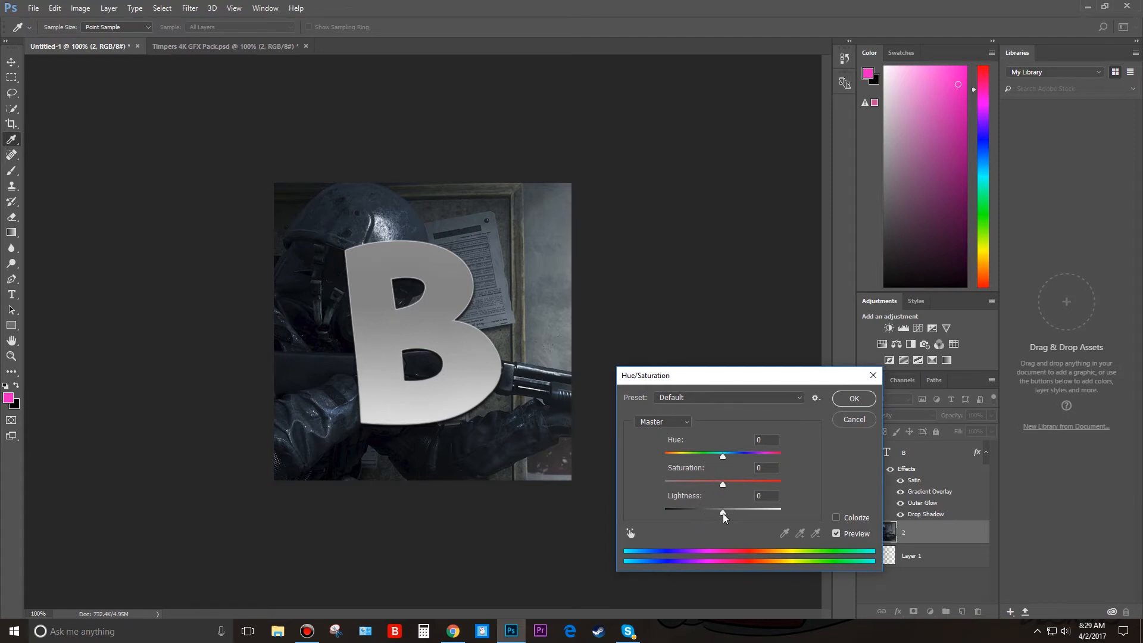
pyautogui.moveTo(723, 512); pyautogui.dragTo(687, 459)
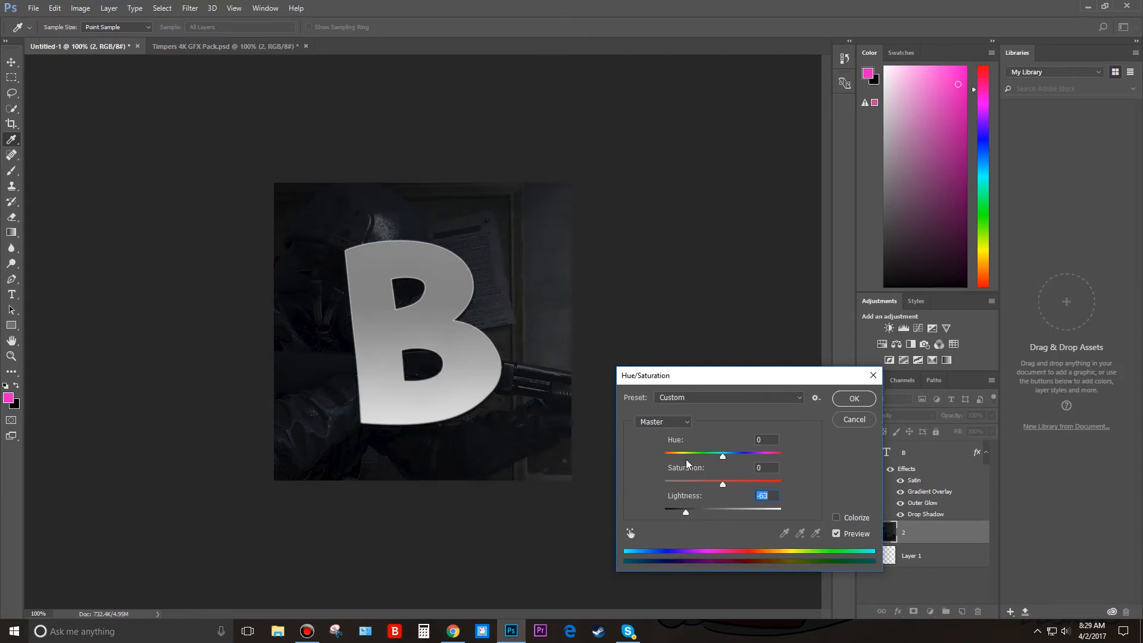
pyautogui.click(855, 399)
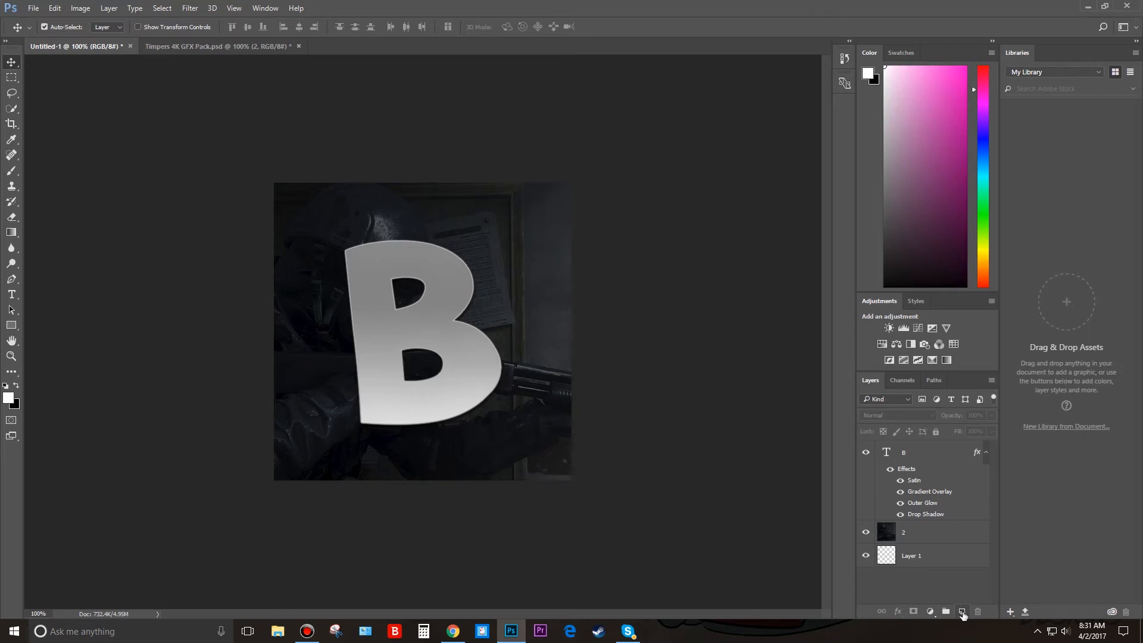
# Add a new empty layer and place it between the B text layer and the background image layer.
pyautogui.click(963, 614)
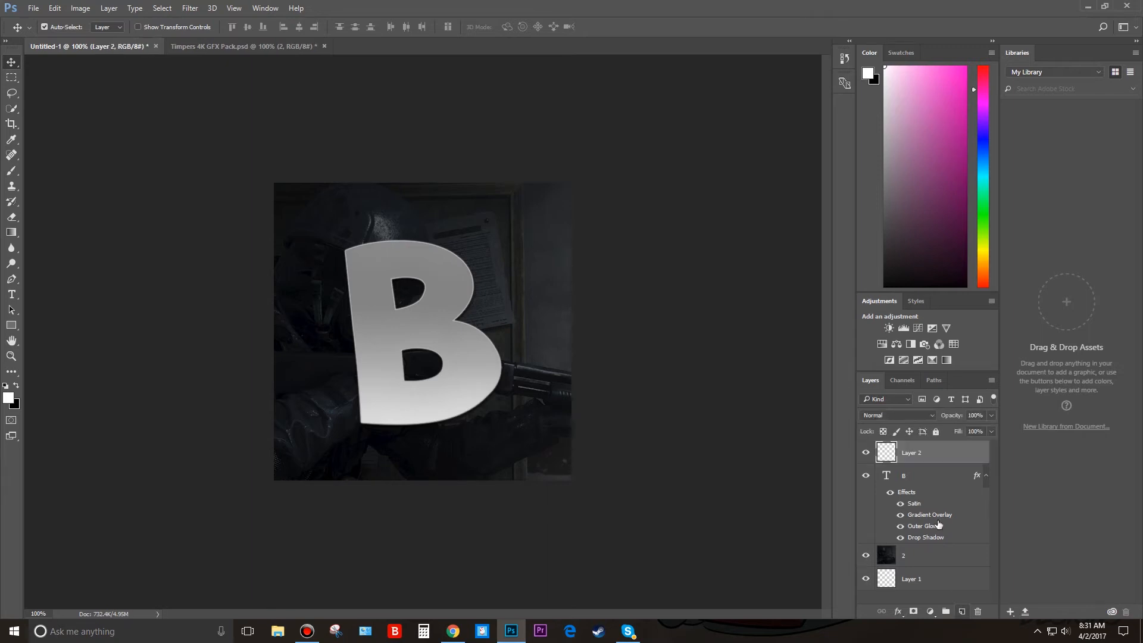
pyautogui.moveTo(932, 451); pyautogui.dragTo(931, 545)
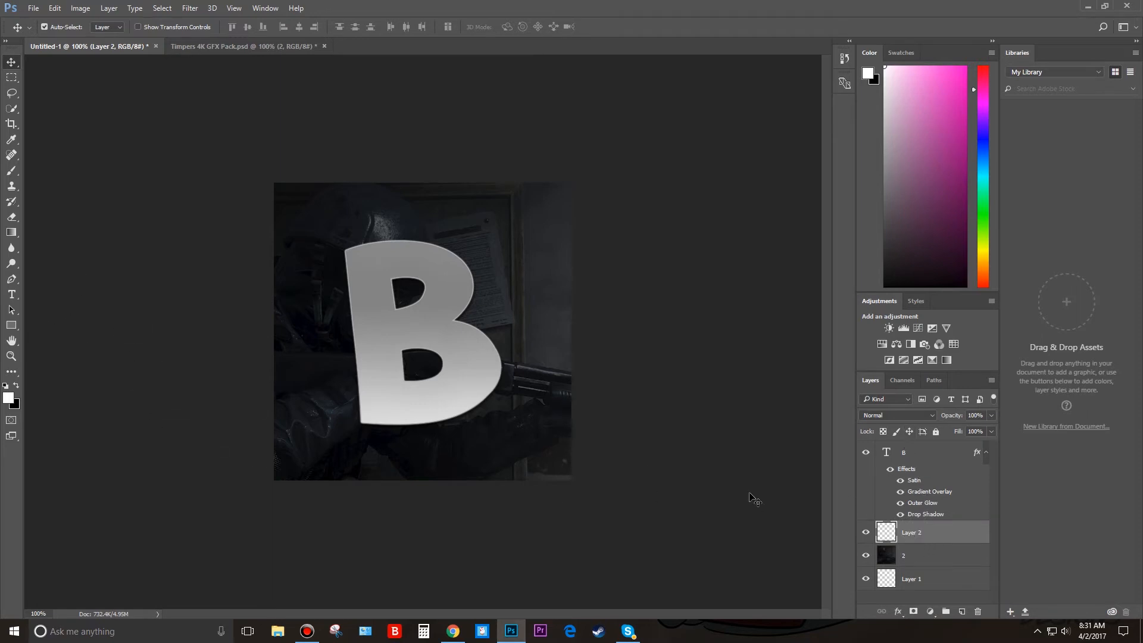
# Choose the Brush tool with a medium bright blue as the foreground colour.
pyautogui.click(12, 170)
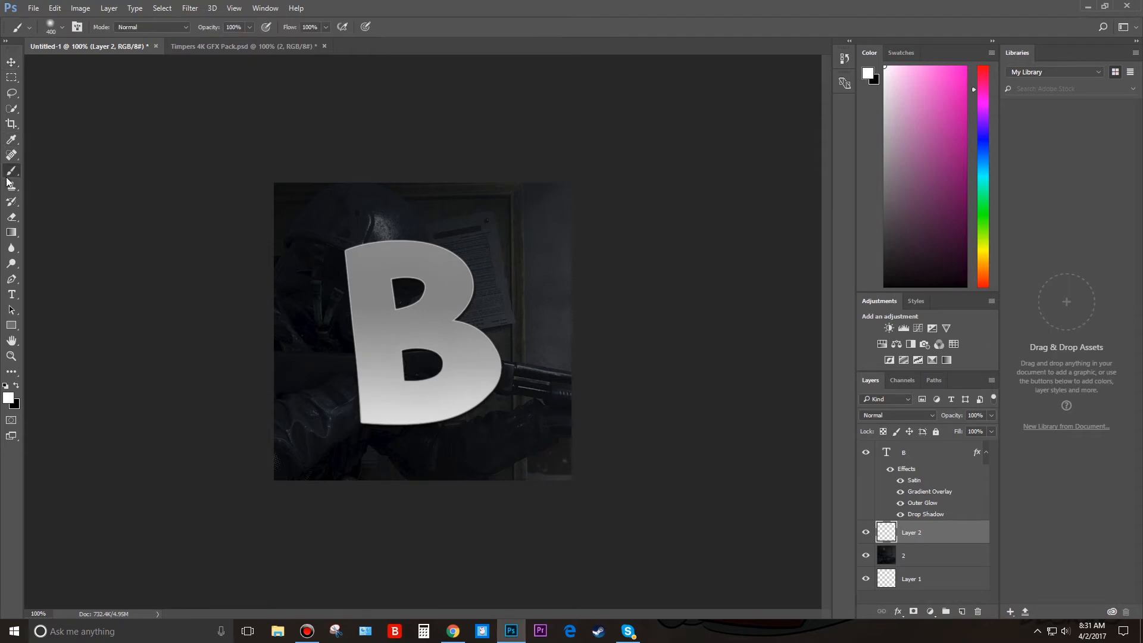
pyautogui.click(9, 397)
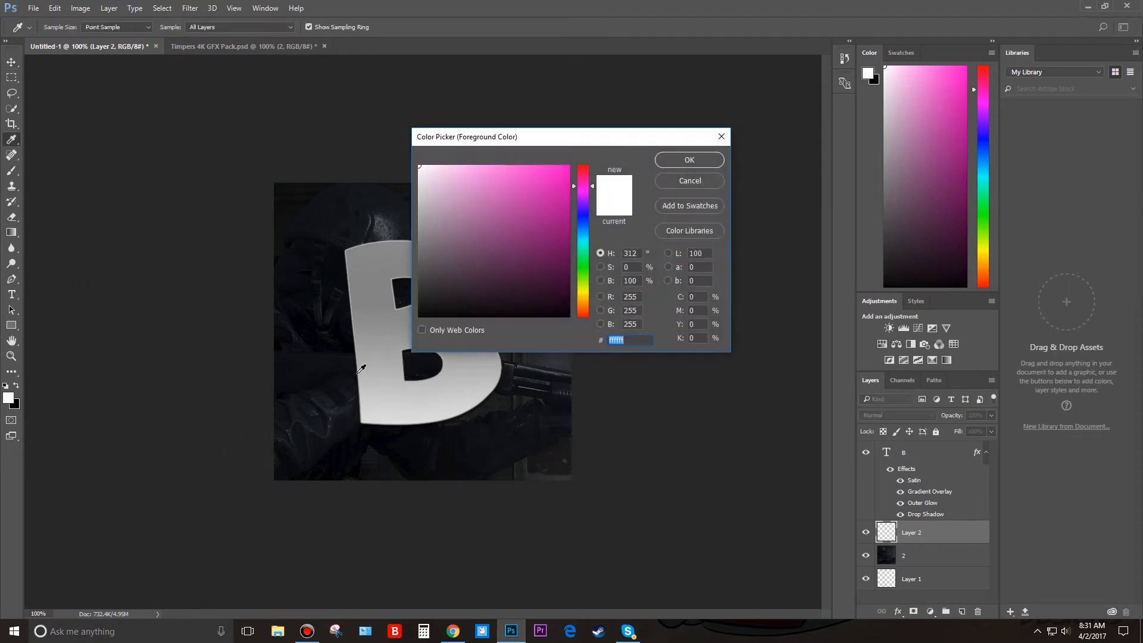
pyautogui.moveTo(582, 219)
pyautogui.mouseDown()
pyautogui.moveTo(582, 278)
pyautogui.moveTo(583, 236)
pyautogui.mouseUp()
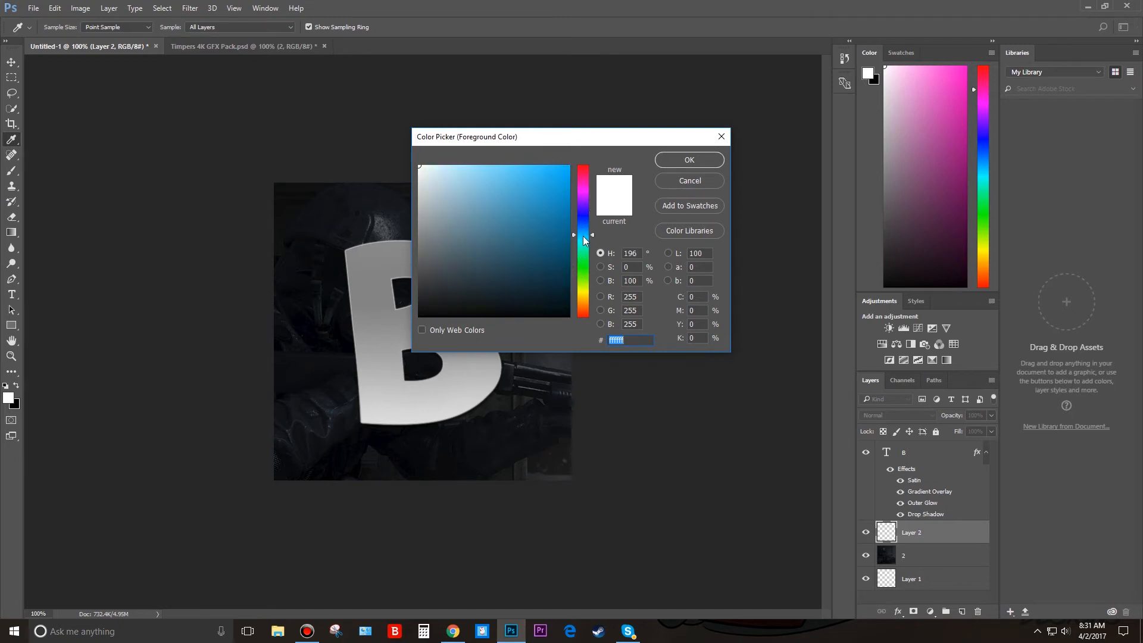
pyautogui.moveTo(485, 196)
pyautogui.mouseDown()
pyautogui.moveTo(500, 192)
pyautogui.moveTo(514, 231)
pyautogui.moveTo(584, 229)
pyautogui.mouseUp()
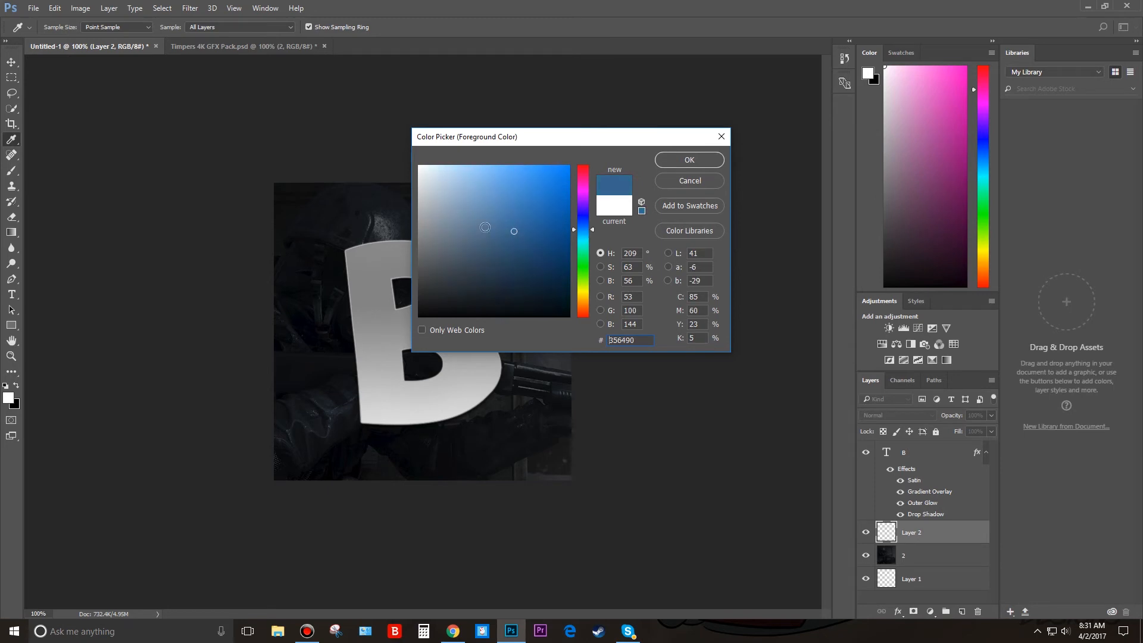
pyautogui.click(518, 204)
pyautogui.moveTo(518, 204)
pyautogui.mouseDown()
pyautogui.moveTo(532, 220)
pyautogui.moveTo(524, 187)
pyautogui.mouseUp()
pyautogui.click(715, 164)
pyautogui.press('b')
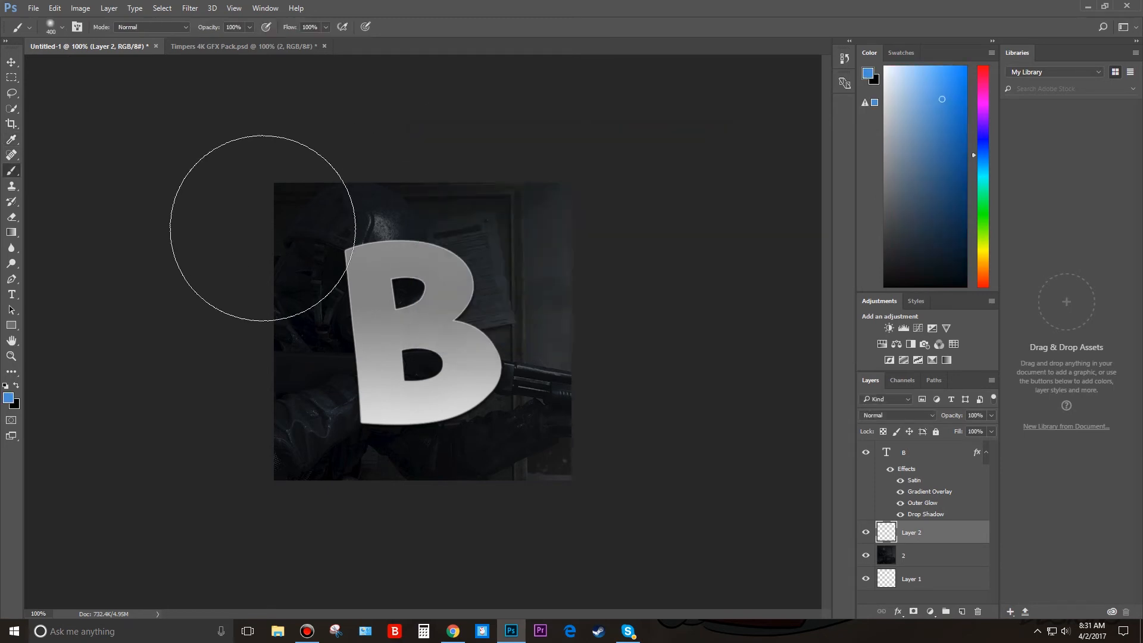
# Paint a soft blue diagonal area over the canvas's lower-left corner with the 400 px brush, redoing the first stroke.
pyautogui.moveTo(134, 223); pyautogui.dragTo(280, 452)
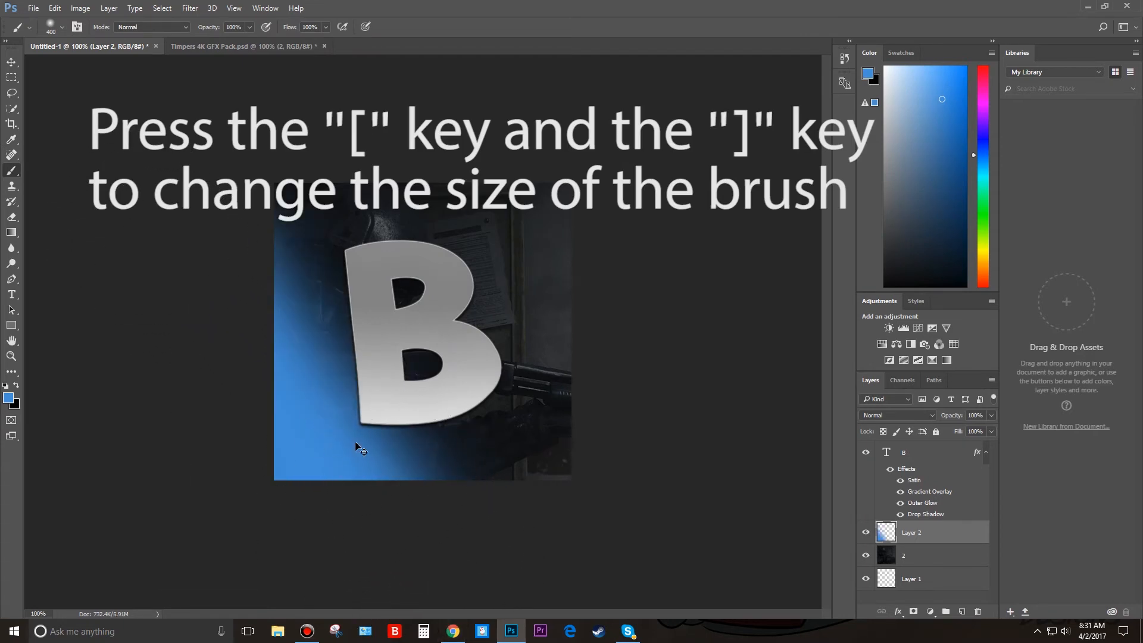
pyautogui.hotkey('ctrl', 'z')
pyautogui.moveTo(166, 268)
pyautogui.mouseDown()
pyautogui.moveTo(410, 510)
pyautogui.moveTo(505, 548)
pyautogui.mouseUp()
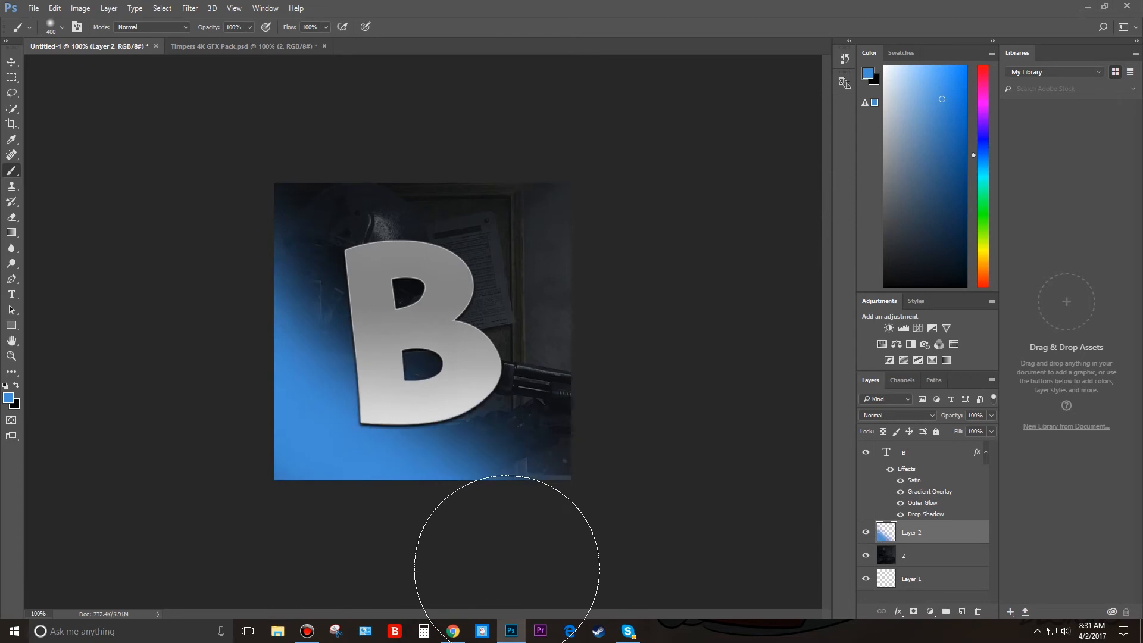
# Set the painted layer's blend mode to Color Dodge and brush blue over the canvas's upper-right corner too.
pyautogui.click(930, 417)
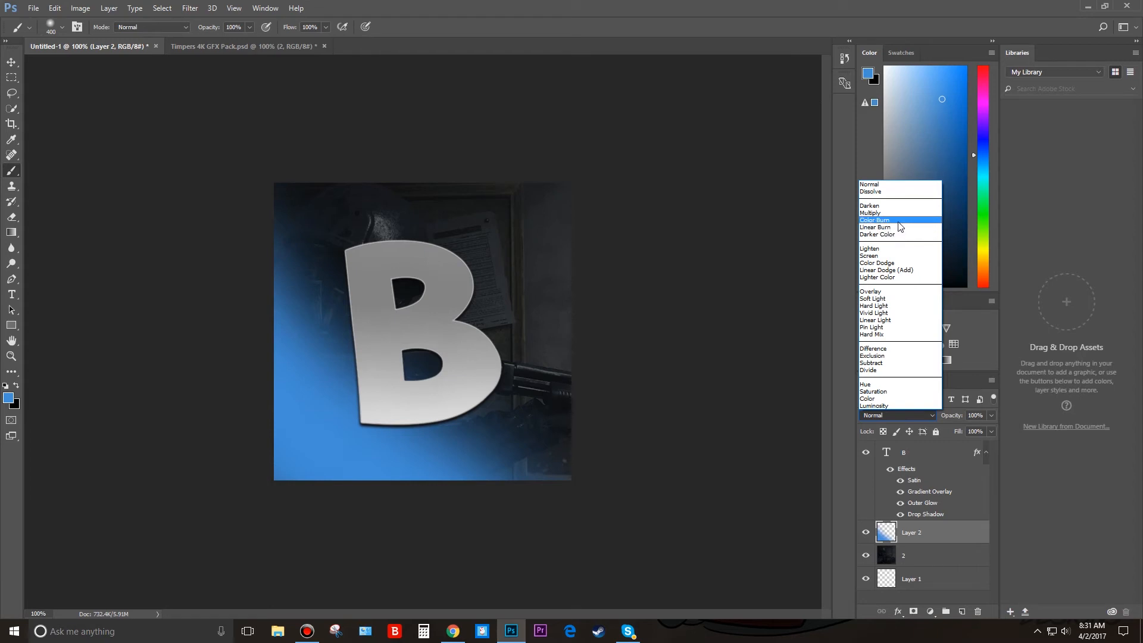
pyautogui.click(884, 263)
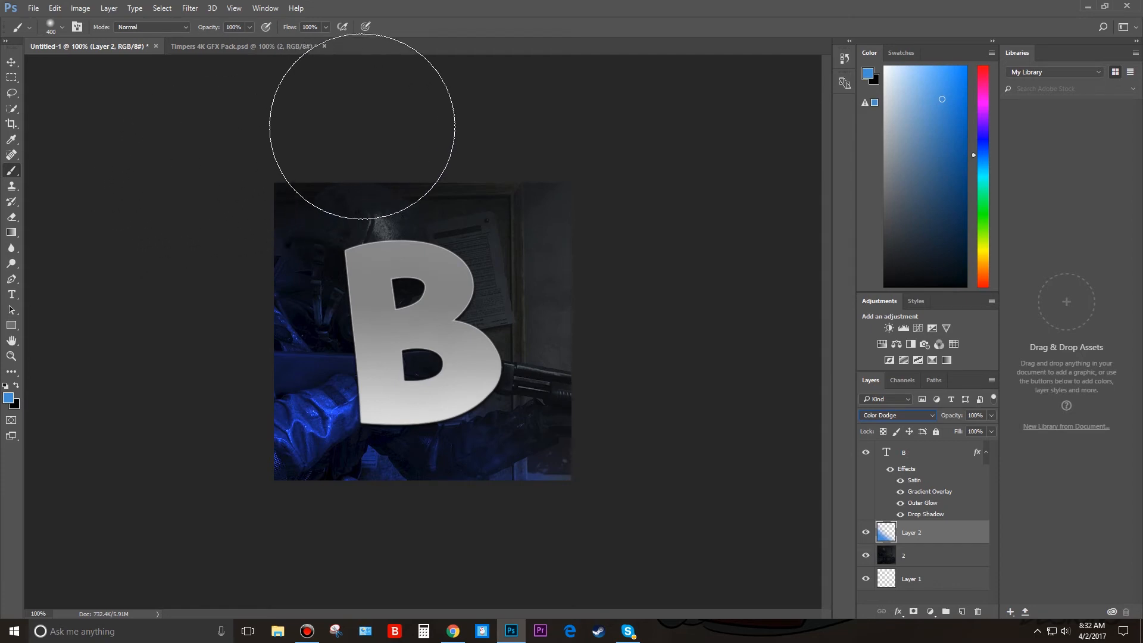
pyautogui.moveTo(500, 177); pyautogui.dragTo(501, 285)
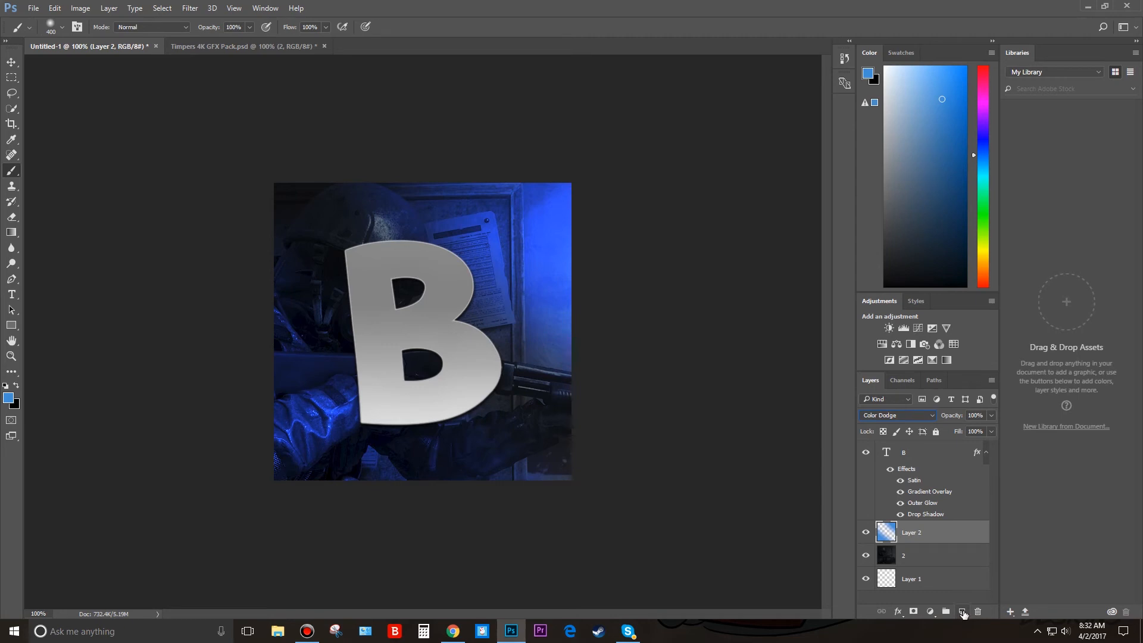
# Add another empty layer above the blue painted layer and reduce the brush size to 200 px.
pyautogui.click(962, 611)
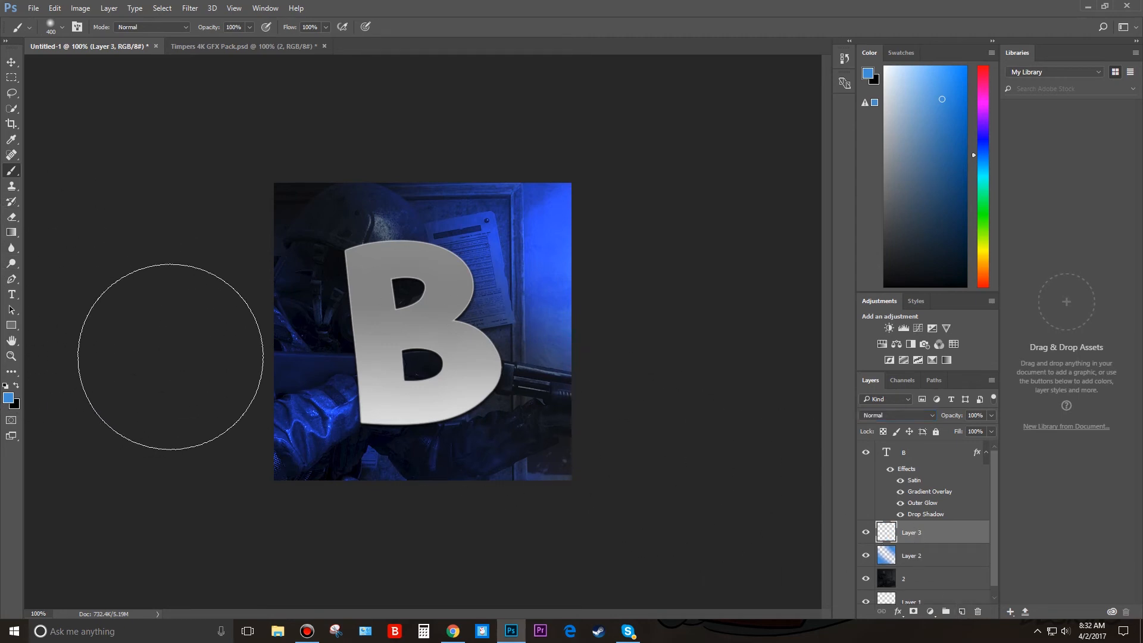
pyautogui.press('[')
pyautogui.press('[')
pyautogui.press('[')
pyautogui.press('[')
pyautogui.press('[')
pyautogui.press('[')
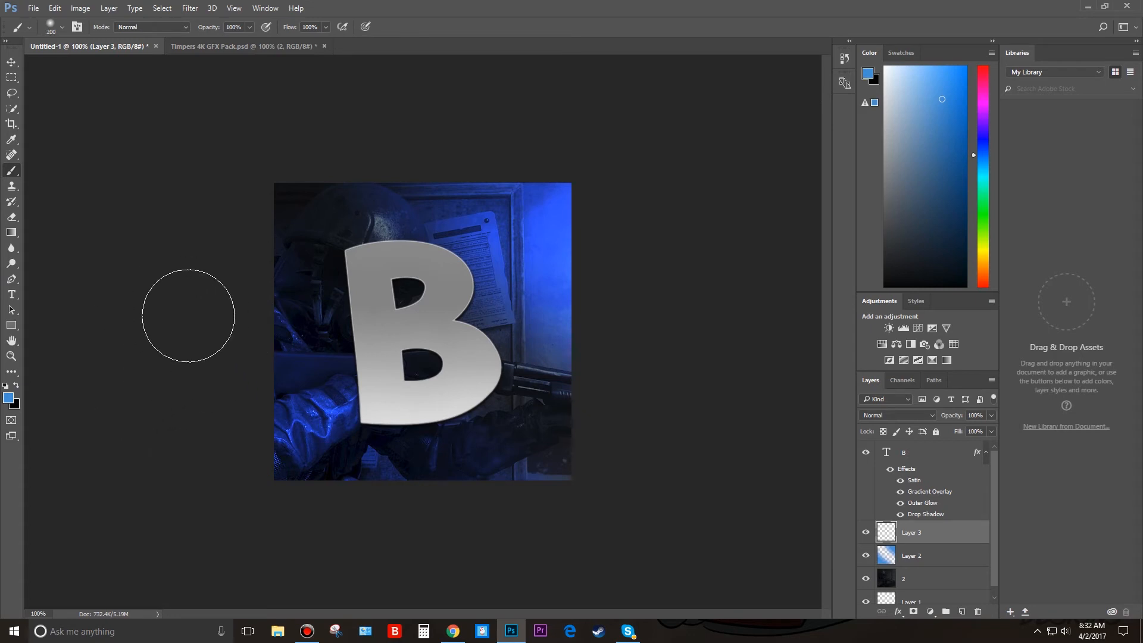
# Reduce the brush size to 100 px and set the foreground colour to white (ffffff).
pyautogui.press('[')
pyautogui.click(8, 399)
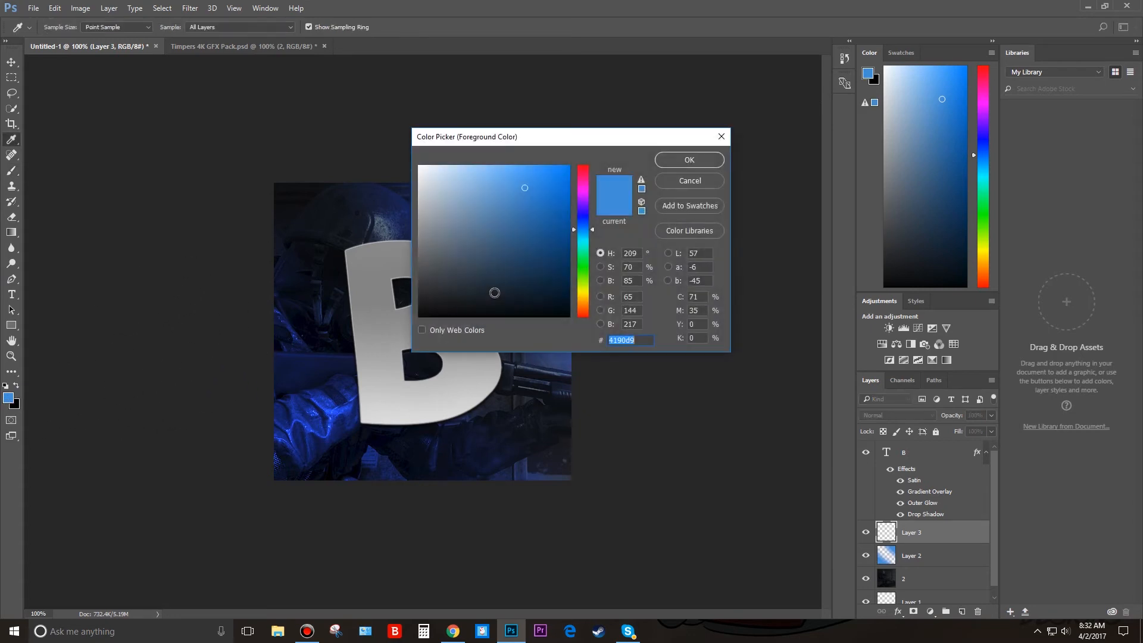
pyautogui.moveTo(495, 292); pyautogui.dragTo(393, 141)
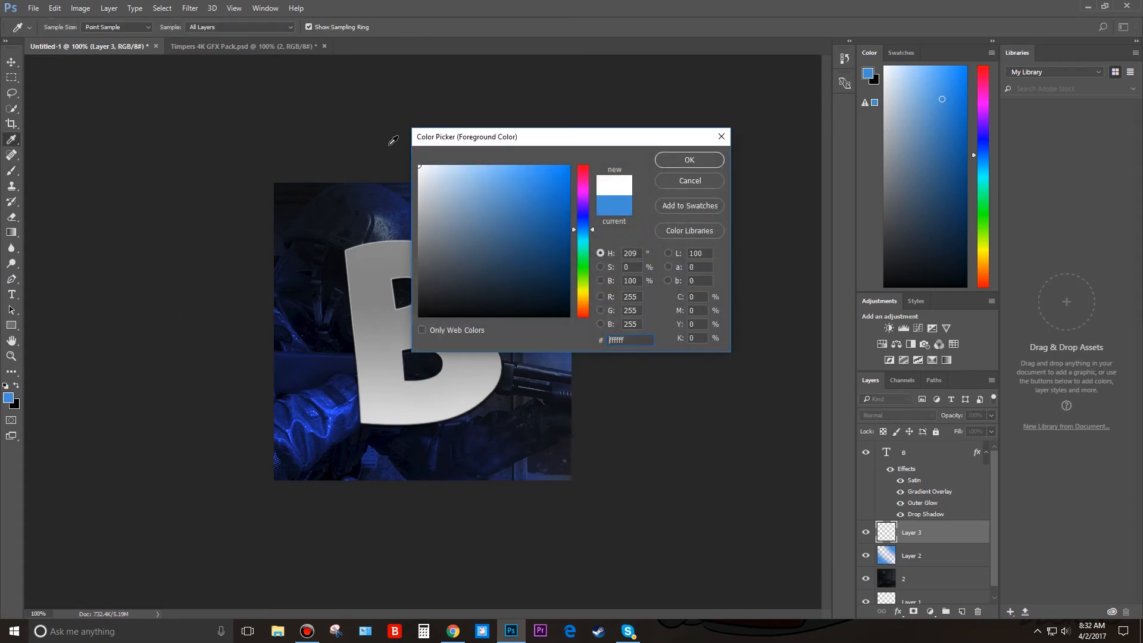
pyautogui.click(685, 161)
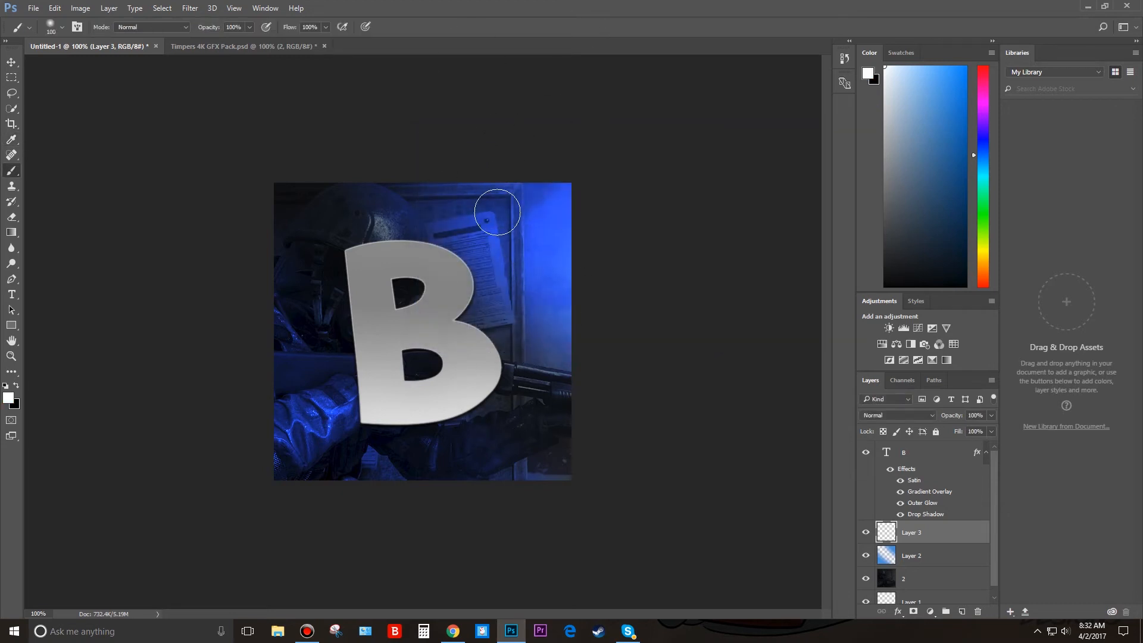
# Enlarge the brush to 300 px and paint a soft white glow along the canvas's bottom edge below the letter B.
pyautogui.press('[')
pyautogui.press('[')
pyautogui.press('Return')
pyautogui.press(']')
pyautogui.press(']')
pyautogui.press(']')
pyautogui.press(']')
pyautogui.press(']')
pyautogui.press(']')
pyautogui.press(']')
pyautogui.press(']')
pyautogui.press(']')
pyautogui.press(']')
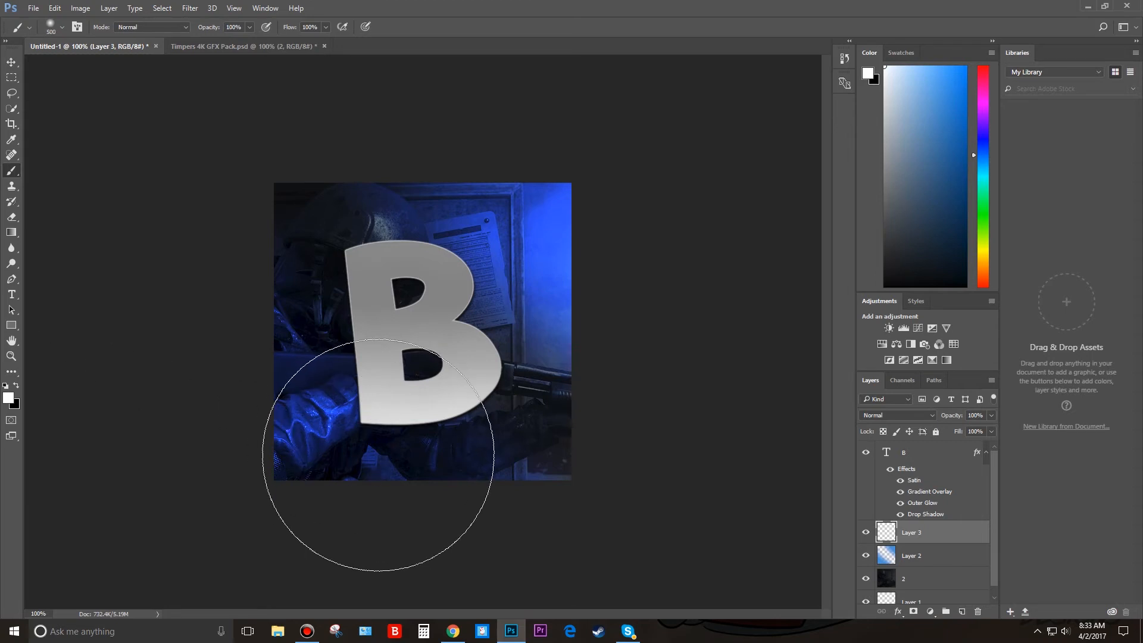
pyautogui.press('[')
pyautogui.press('[')
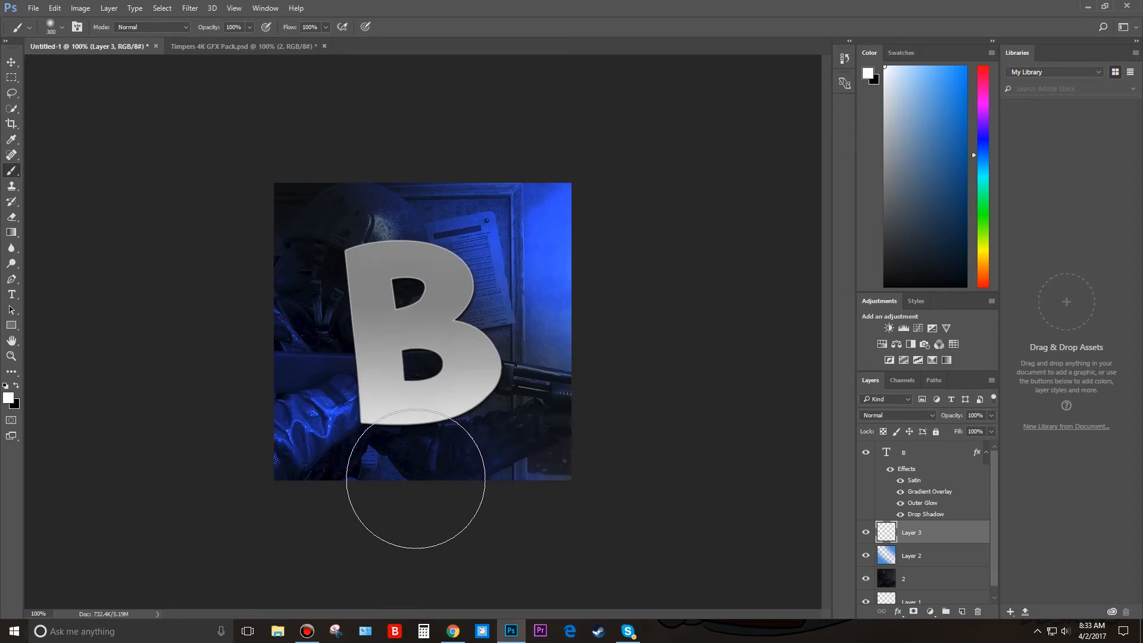
pyautogui.moveTo(415, 479)
pyautogui.mouseDown()
pyautogui.moveTo(387, 468)
pyautogui.moveTo(385, 511)
pyautogui.moveTo(409, 514)
pyautogui.moveTo(418, 554)
pyautogui.moveTo(405, 500)
pyautogui.moveTo(433, 533)
pyautogui.moveTo(449, 589)
pyautogui.mouseUp()
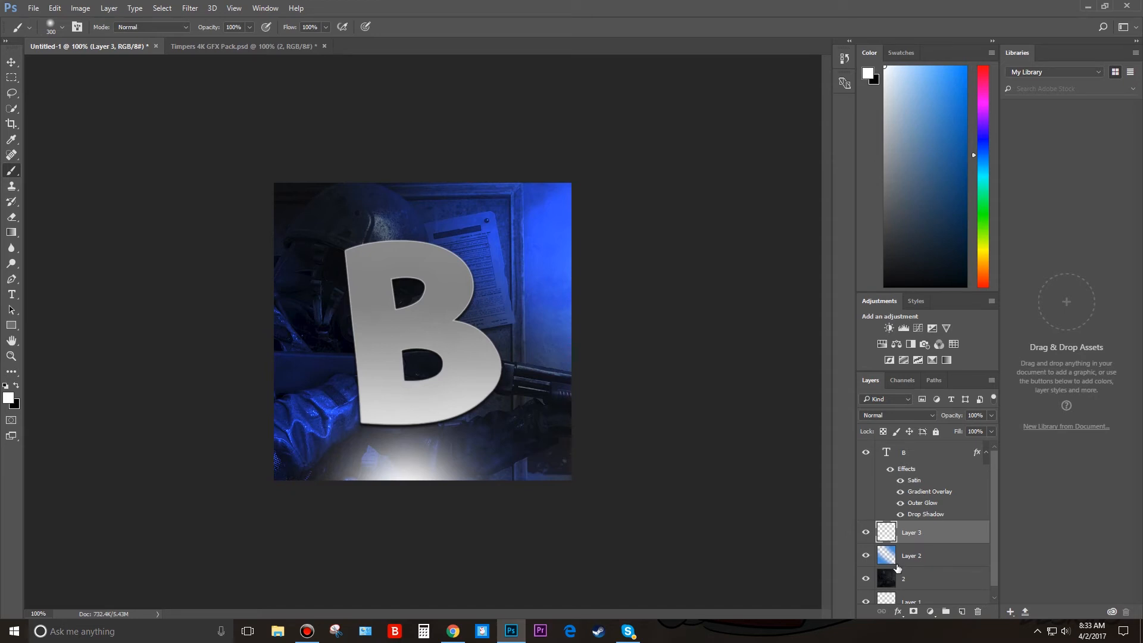
# Try adjusting the white glow layer's lightness with Hue/Saturation.
pyautogui.hotkey('ctrl', 'u')
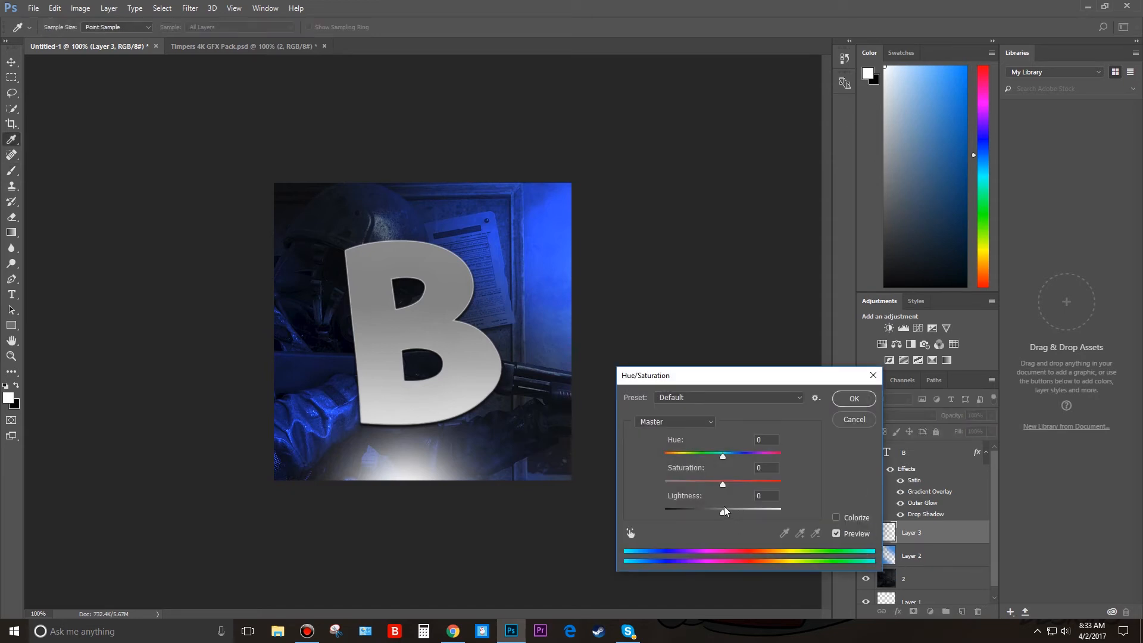
pyautogui.moveTo(723, 513)
pyautogui.mouseDown()
pyautogui.moveTo(679, 515)
pyautogui.moveTo(755, 528)
pyautogui.moveTo(697, 524)
pyautogui.moveTo(698, 513)
pyautogui.moveTo(726, 519)
pyautogui.mouseUp()
pyautogui.click(854, 398)
# Set the opacity of the white glow layer, Layer 3, to 48%.
pyautogui.click(992, 416)
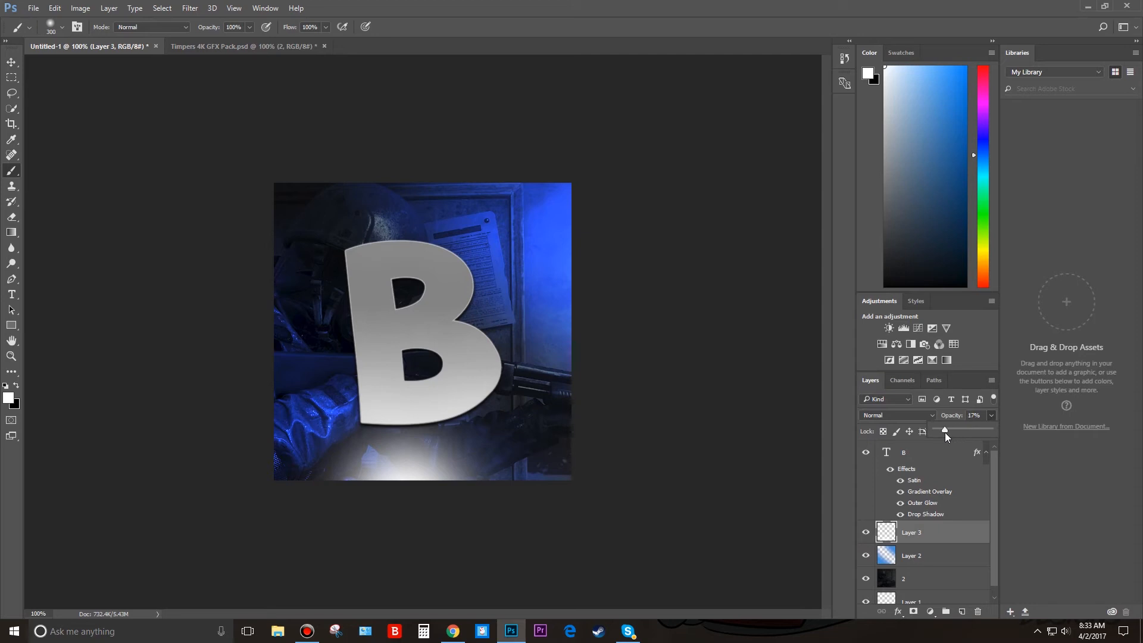
pyautogui.moveTo(946, 430); pyautogui.dragTo(974, 440)
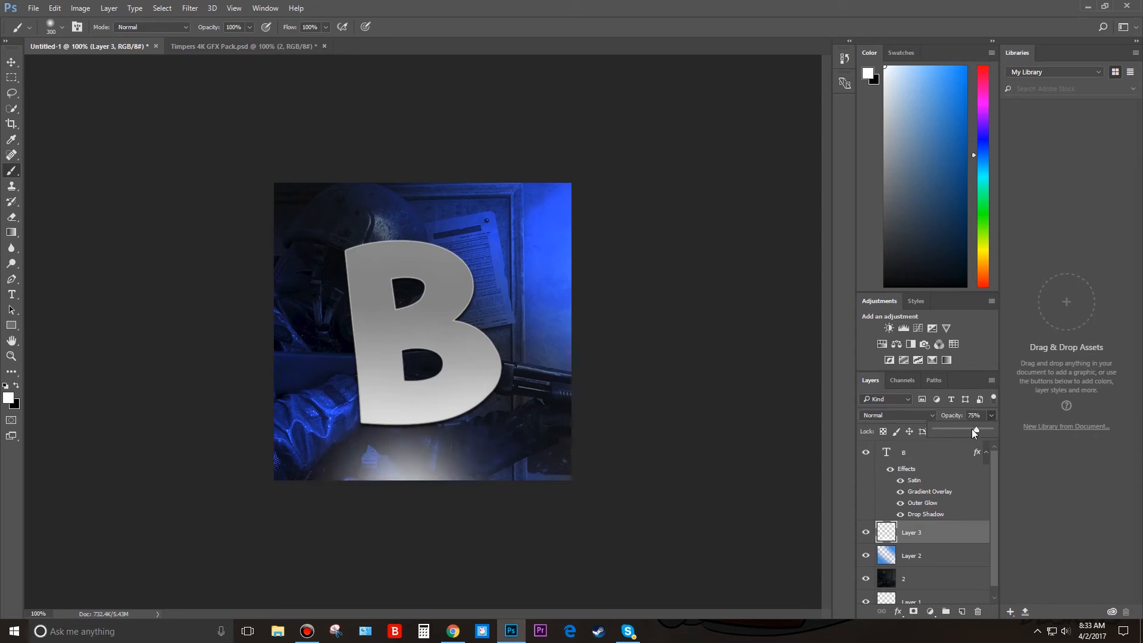
pyautogui.moveTo(963, 430); pyautogui.dragTo(961, 428)
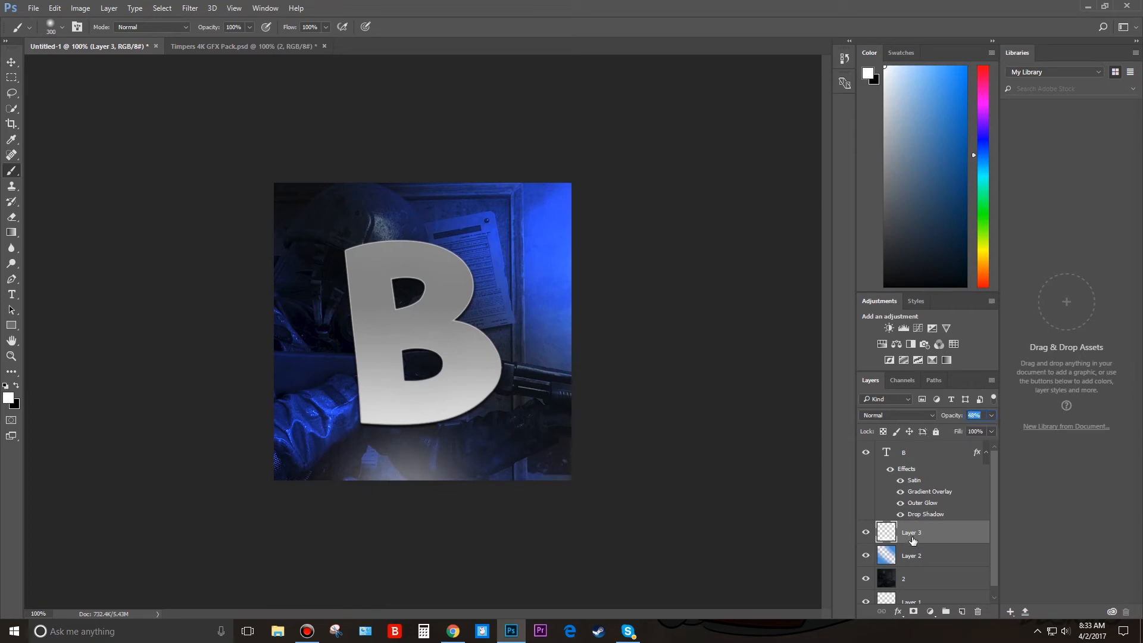
# Try raising the lightness of Layer 3 with a second Hue/Saturation adjustment.
pyautogui.rightClick(905, 532)
pyautogui.click(903, 528)
pyautogui.hotkey('ctrl', 'u')
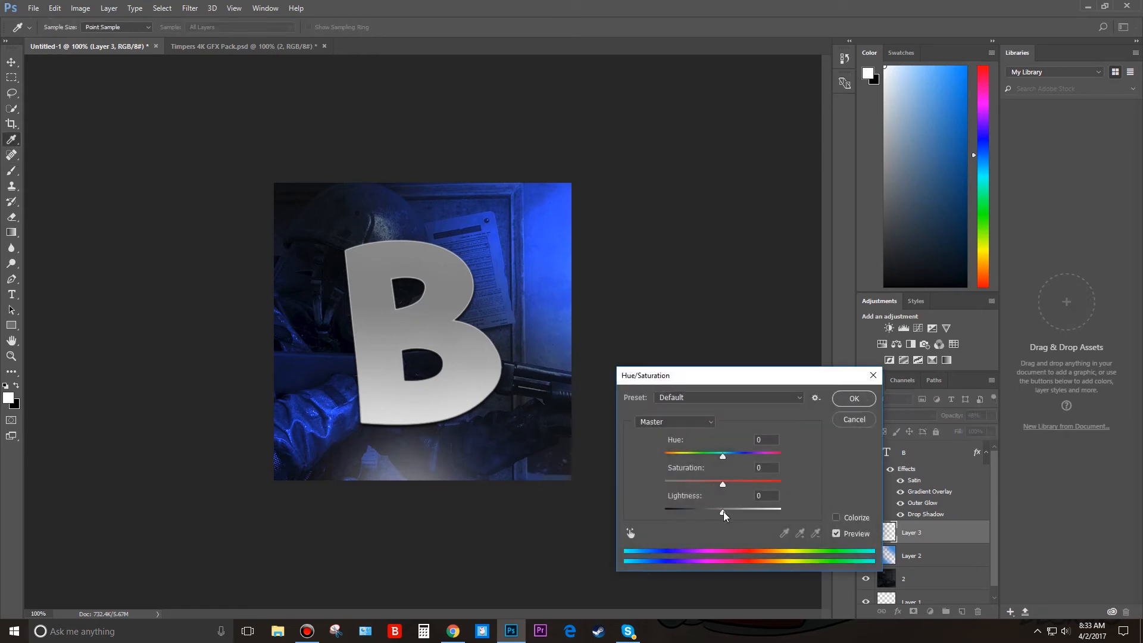
pyautogui.moveTo(724, 512); pyautogui.dragTo(738, 513)
pyautogui.press('Return')
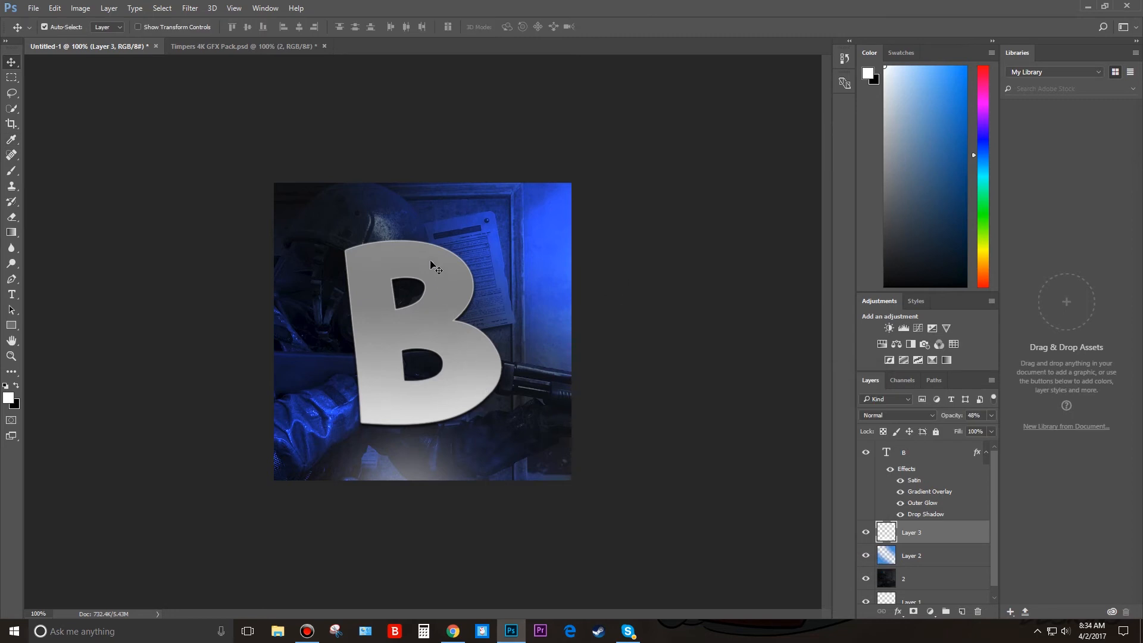
# Switch to the Timpers 4K GFX Pack document and expand its Grunge layer group.
pyautogui.click(217, 45)
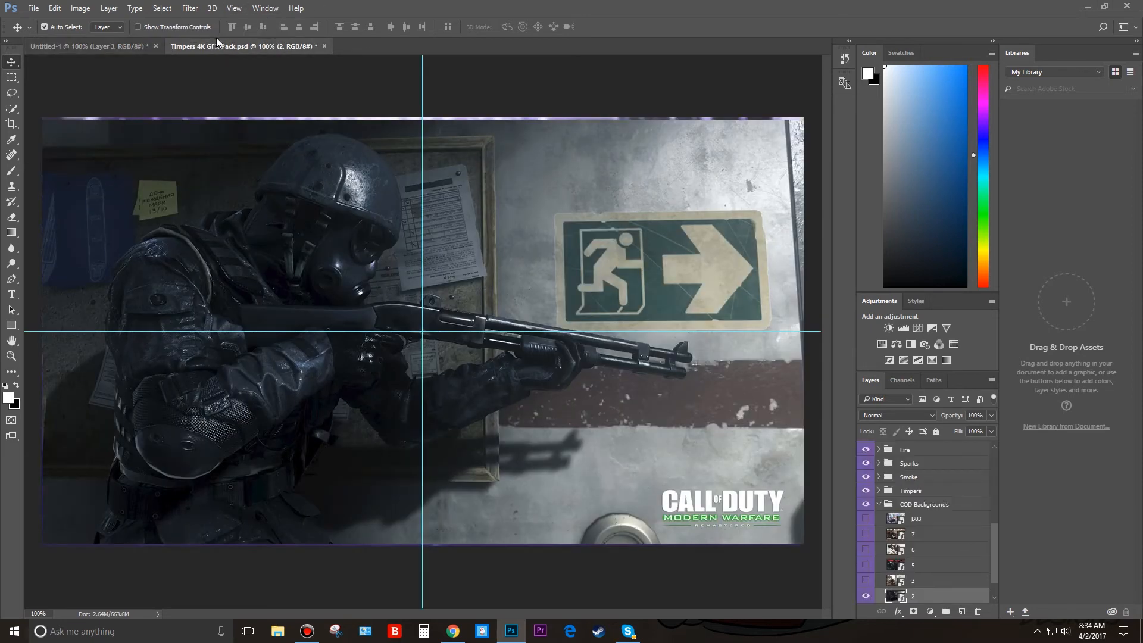
pyautogui.scroll(-2, 946, 510)
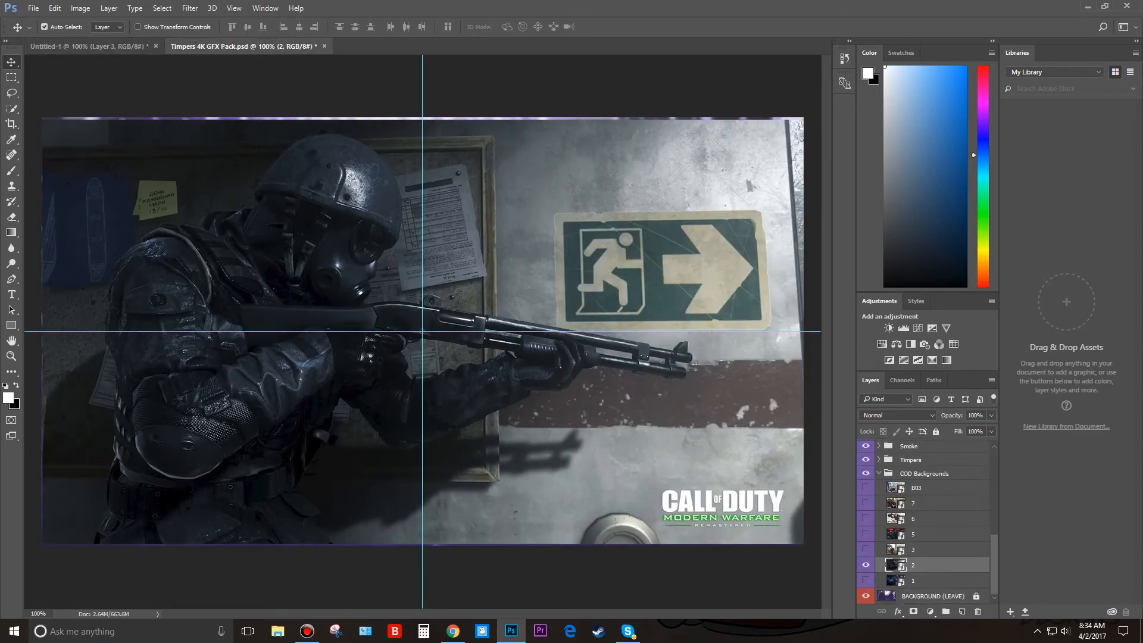
pyautogui.scroll(5, 952, 564)
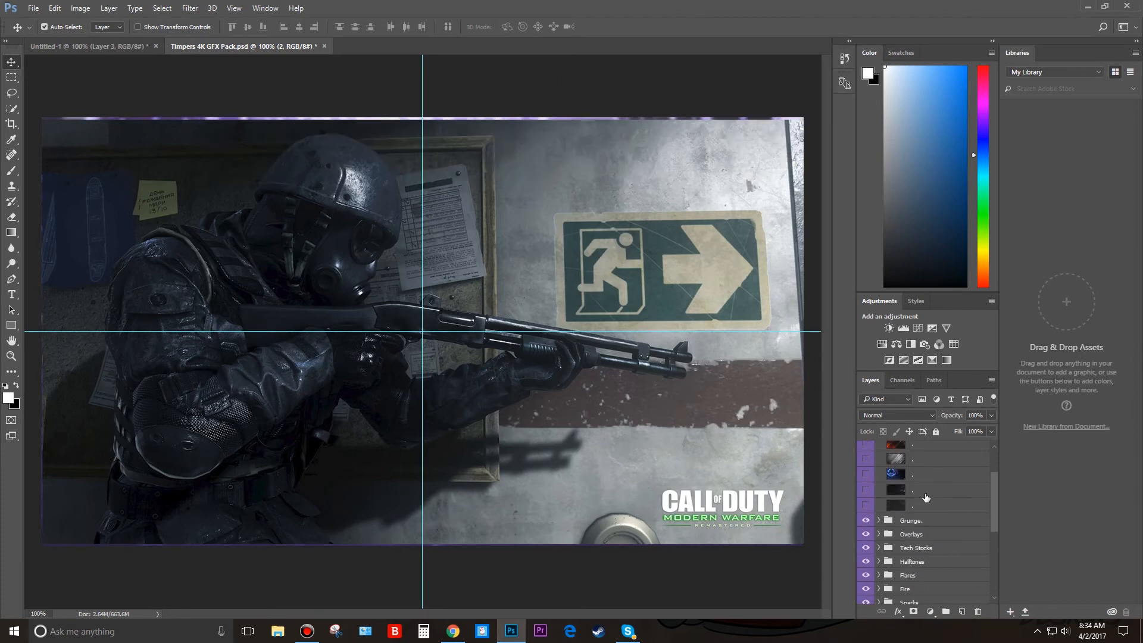
pyautogui.click(879, 521)
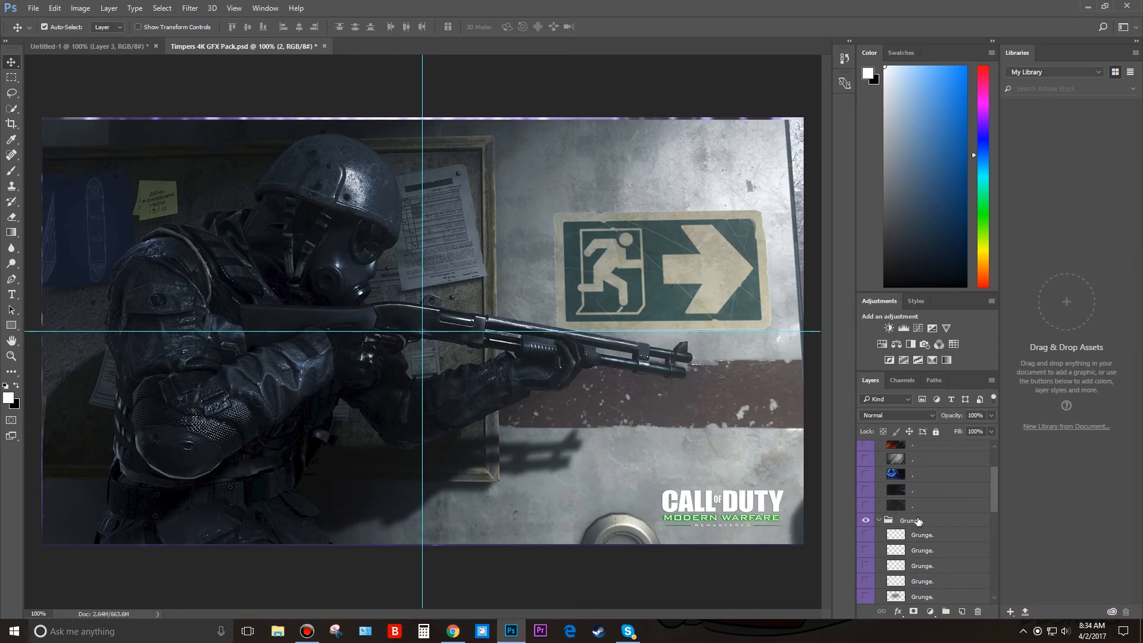
pyautogui.scroll(-2, 919, 522)
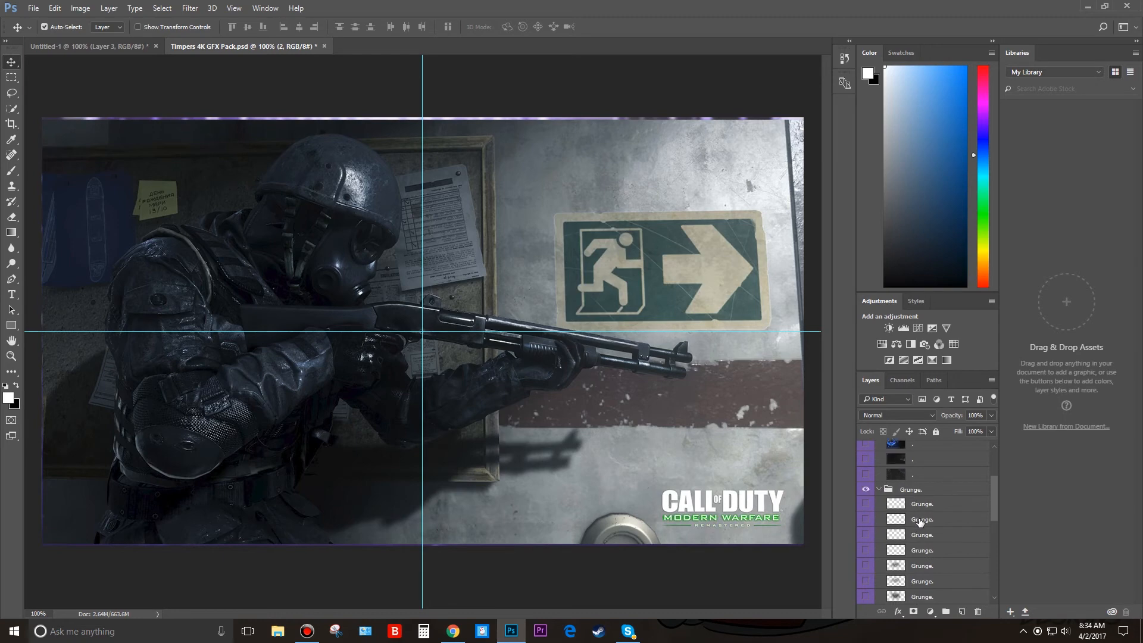
# Preview the grunge textures and copy the second one into the Untitled-1 document, directly above Layer 3.
pyautogui.click(866, 519)
pyautogui.click(866, 519)
pyautogui.click(866, 534)
pyautogui.click(867, 533)
pyautogui.click(866, 519)
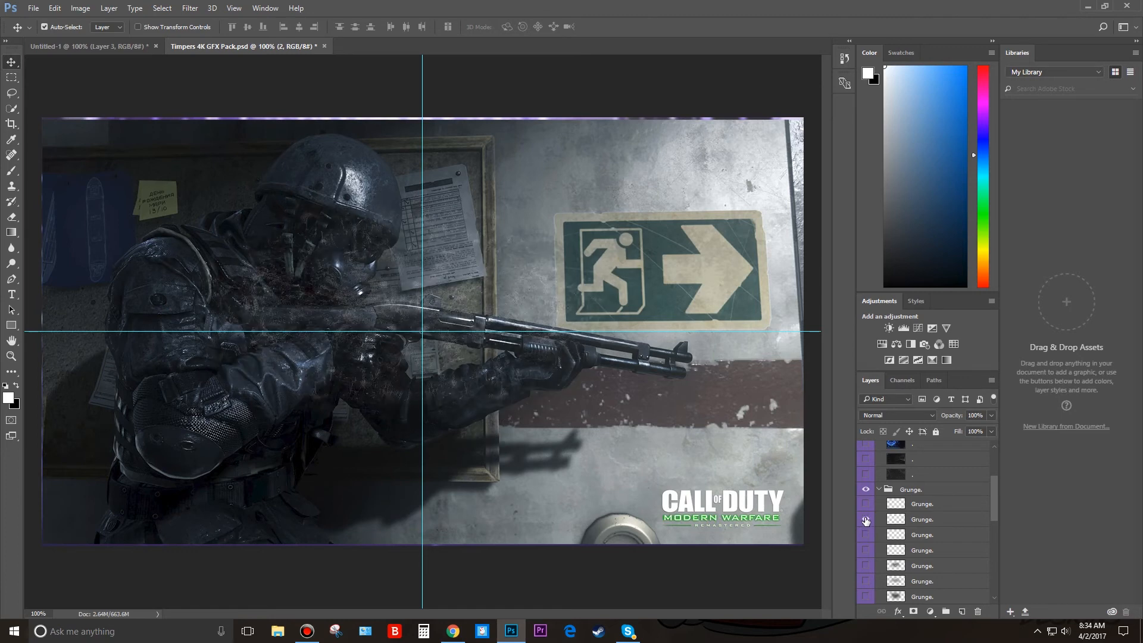
pyautogui.moveTo(884, 525); pyautogui.dragTo(400, 373)
pyautogui.rightClick(400, 373)
pyautogui.click(587, 448)
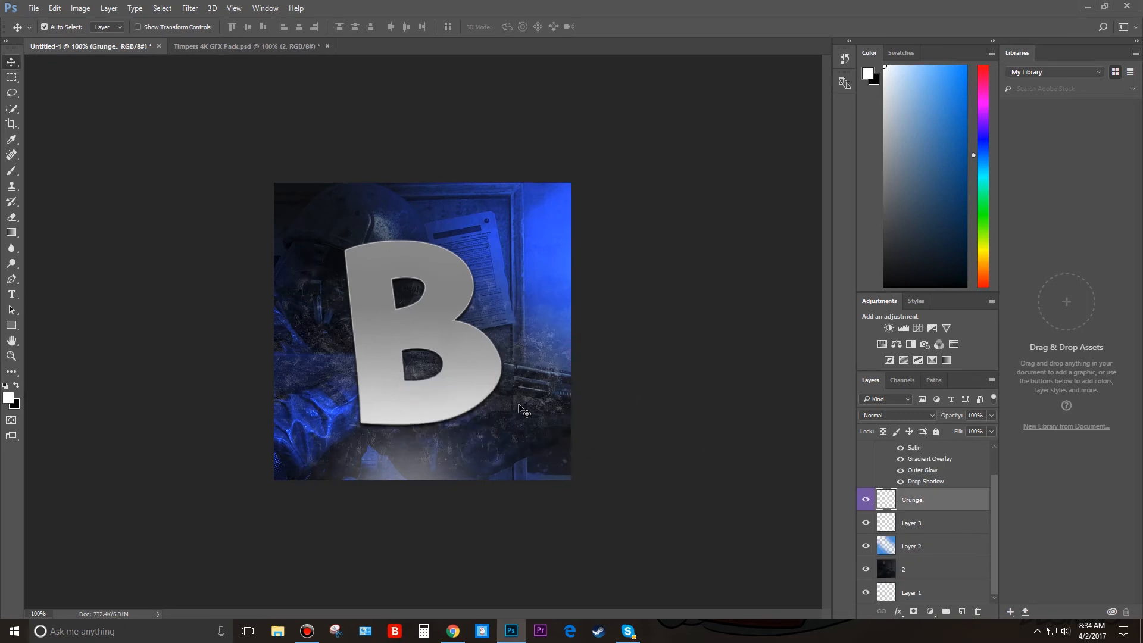
pyautogui.moveTo(521, 405)
pyautogui.mouseDown()
pyautogui.moveTo(503, 356)
pyautogui.moveTo(520, 393)
pyautogui.mouseUp()
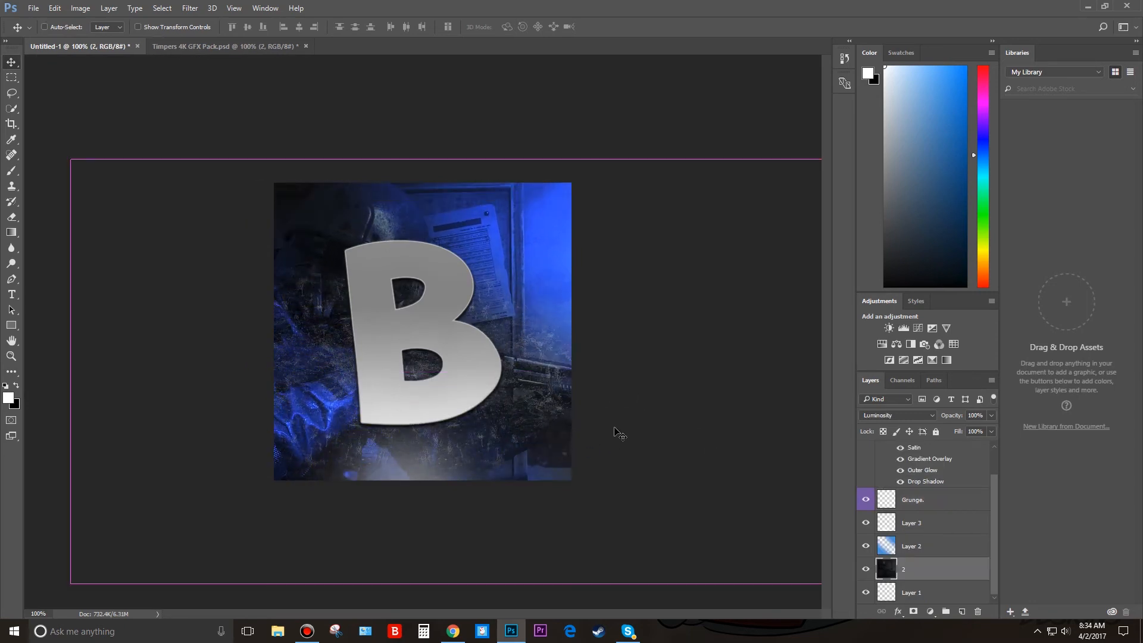
pyautogui.hotkey('ctrl', 'z')
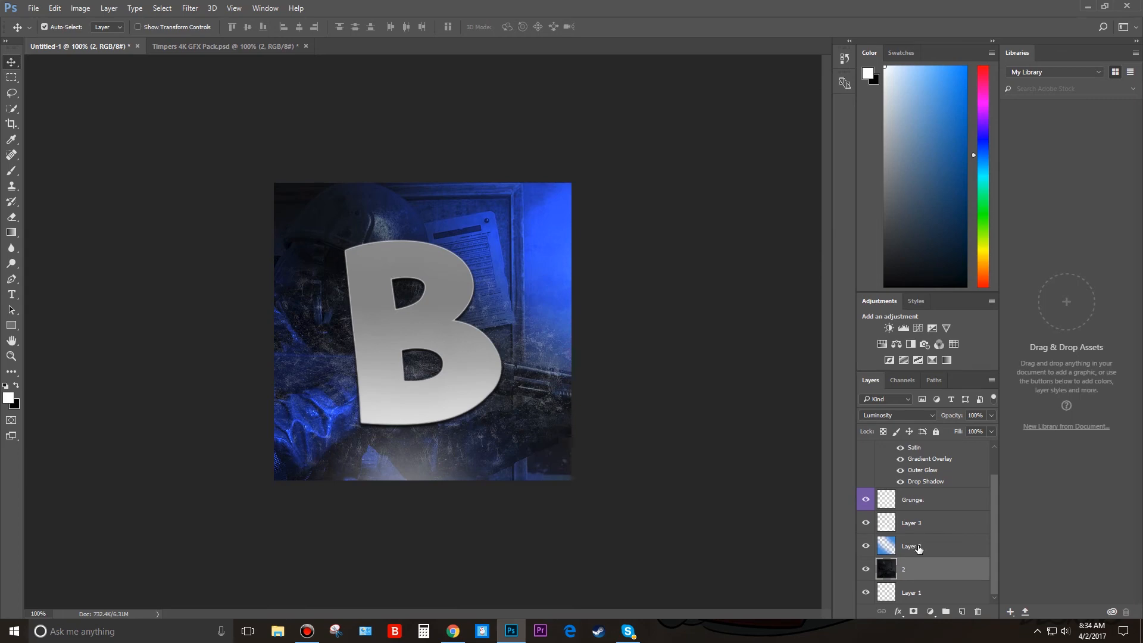
pyautogui.click(922, 502)
pyautogui.moveTo(544, 419)
pyautogui.mouseDown()
pyautogui.moveTo(517, 390)
pyautogui.moveTo(525, 410)
pyautogui.mouseUp()
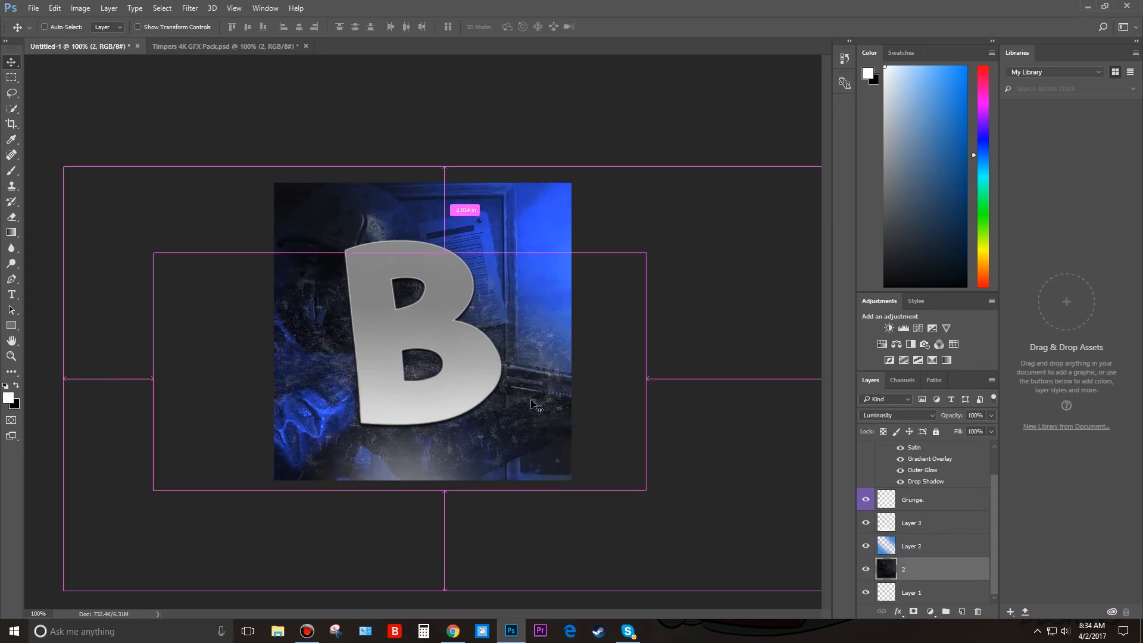
pyautogui.hotkey('ctrl', 'z')
# Move the Grunge layer with Free Transform to X 229 px, Y 297.5 px over the lower part of the canvas.
pyautogui.click(919, 506)
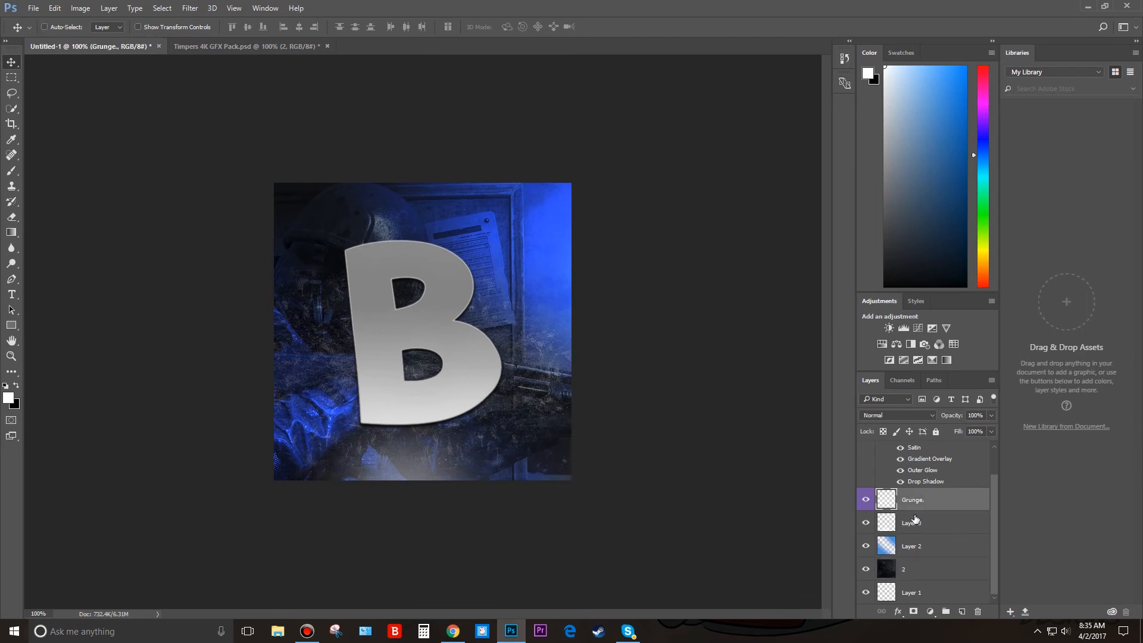
pyautogui.hotkey('ctrl', 't')
pyautogui.moveTo(554, 379)
pyautogui.mouseDown()
pyautogui.moveTo(555, 341)
pyautogui.moveTo(522, 304)
pyautogui.moveTo(546, 379)
pyautogui.mouseUp()
pyautogui.scroll(2, 983, 454)
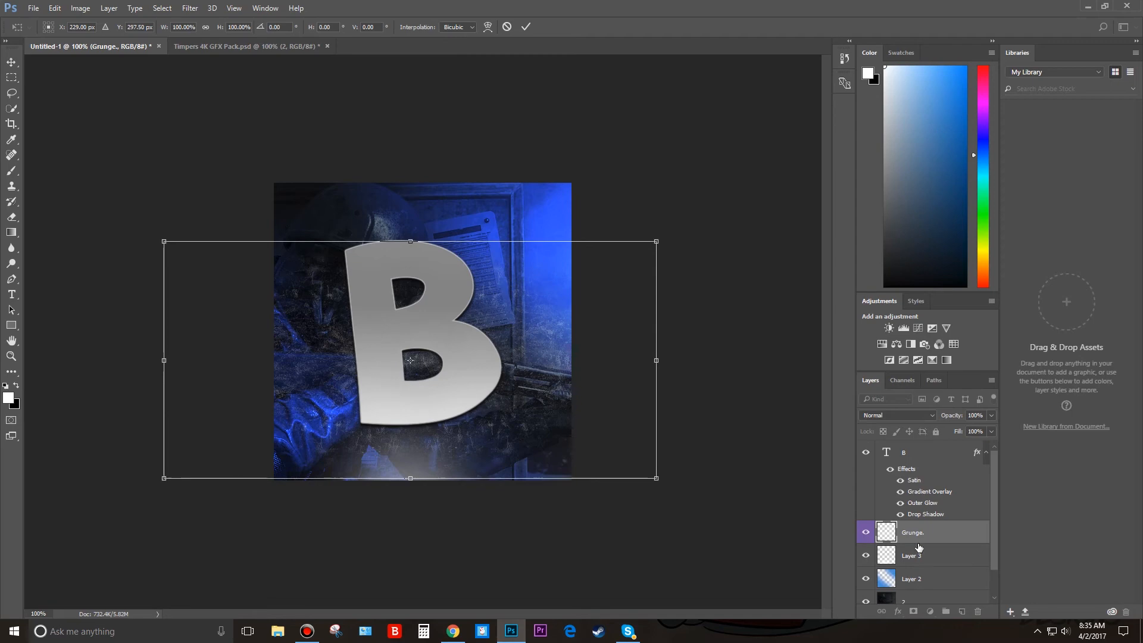
pyautogui.press('Return')
# Place the Grunge layer above the B text layer and shift the texture up over the letter to Y 264.5 px.
pyautogui.moveTo(918, 539); pyautogui.dragTo(929, 464)
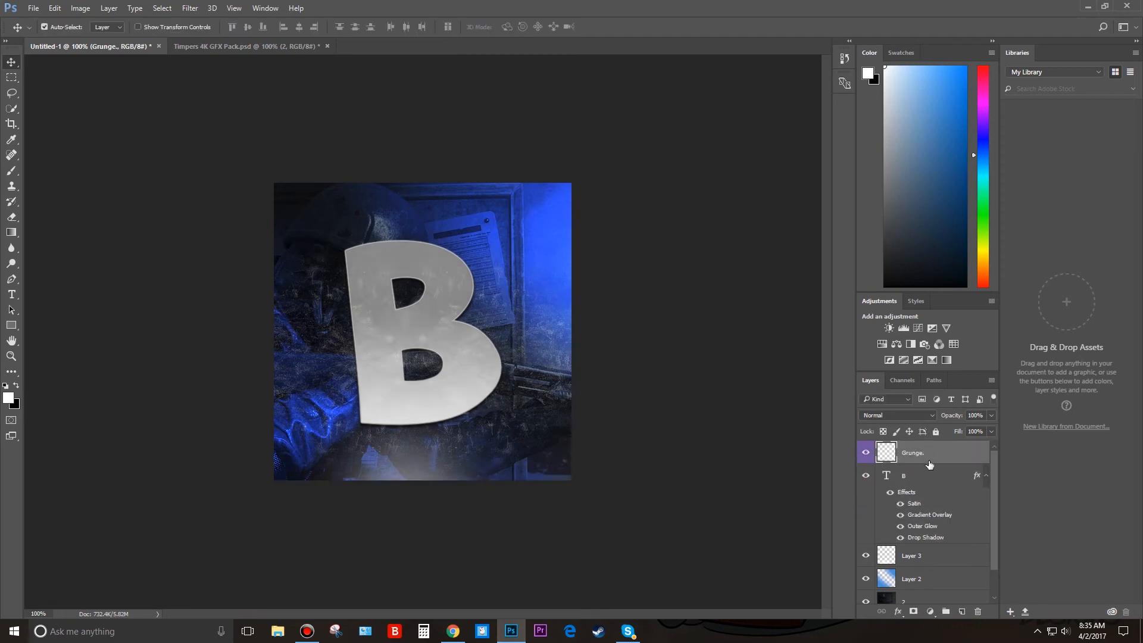
pyautogui.press('ctrl')
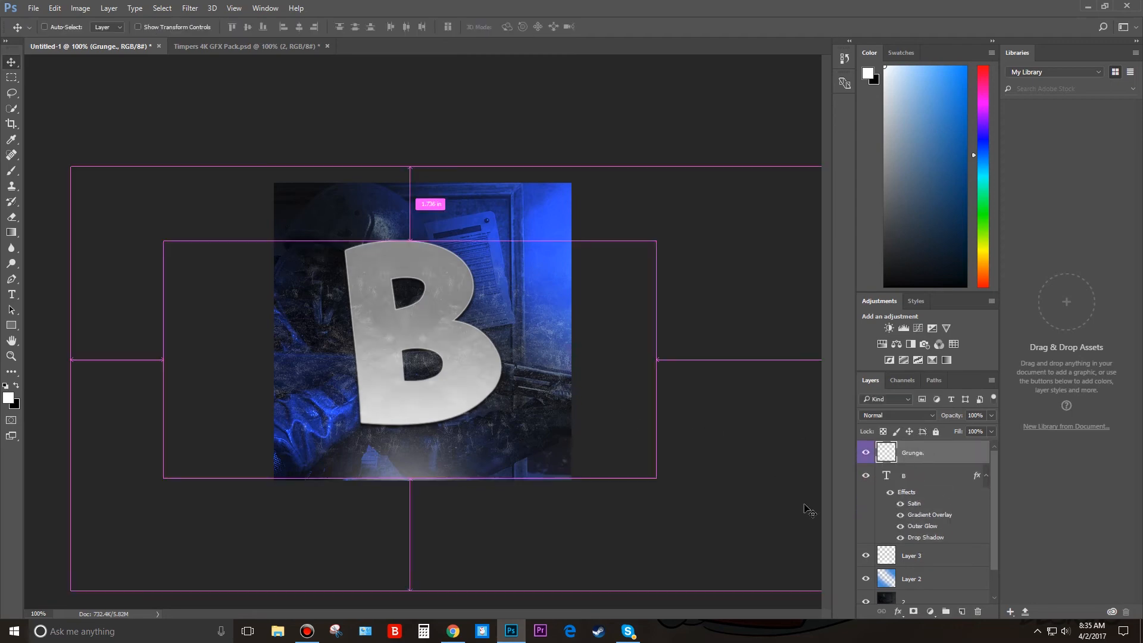
pyautogui.hotkey('ctrl', 't')
pyautogui.moveTo(488, 384); pyautogui.dragTo(485, 356)
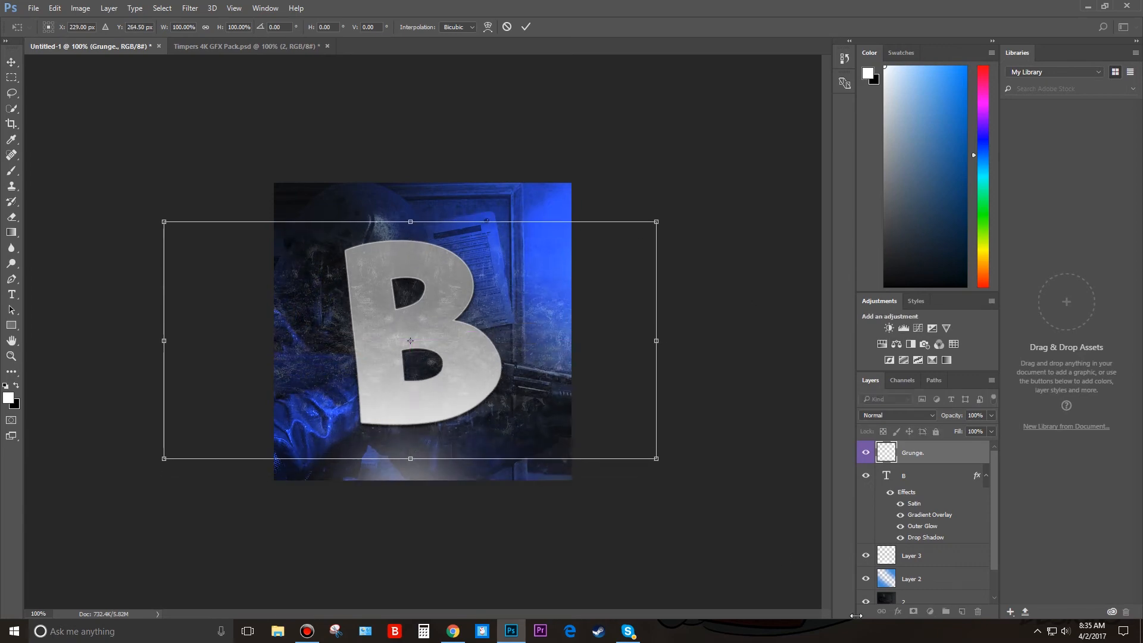
pyautogui.press('Return')
# Darken the Grunge layer with Hue/Saturation at a Lightness of -65.
pyautogui.hotkey('ctrl', 'u')
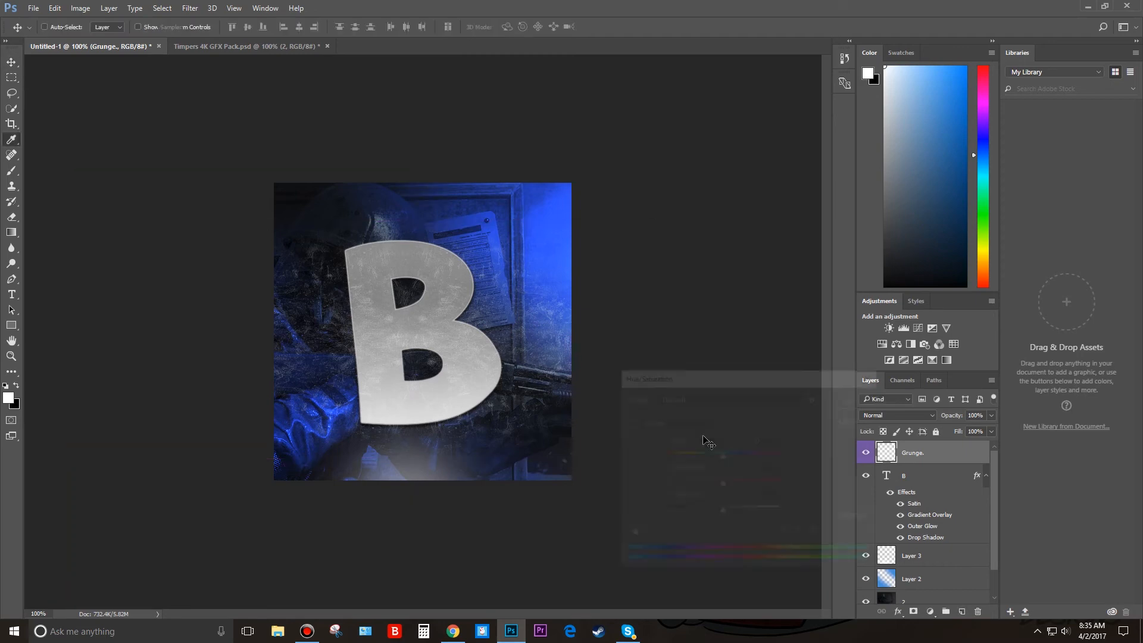
pyautogui.moveTo(721, 513); pyautogui.dragTo(685, 507)
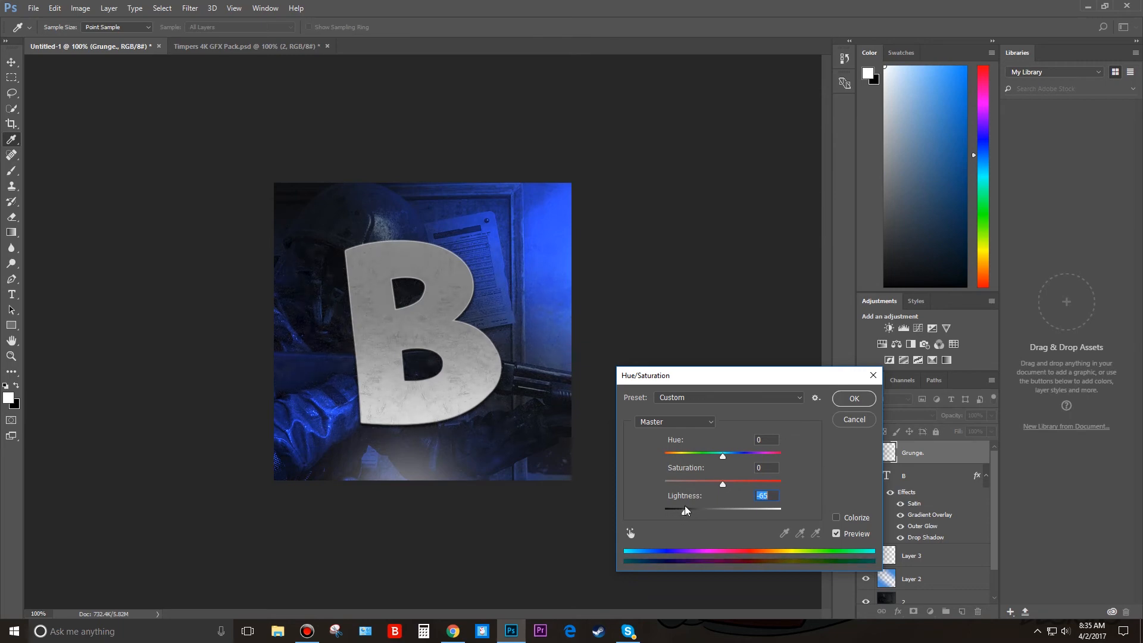
pyautogui.click(866, 404)
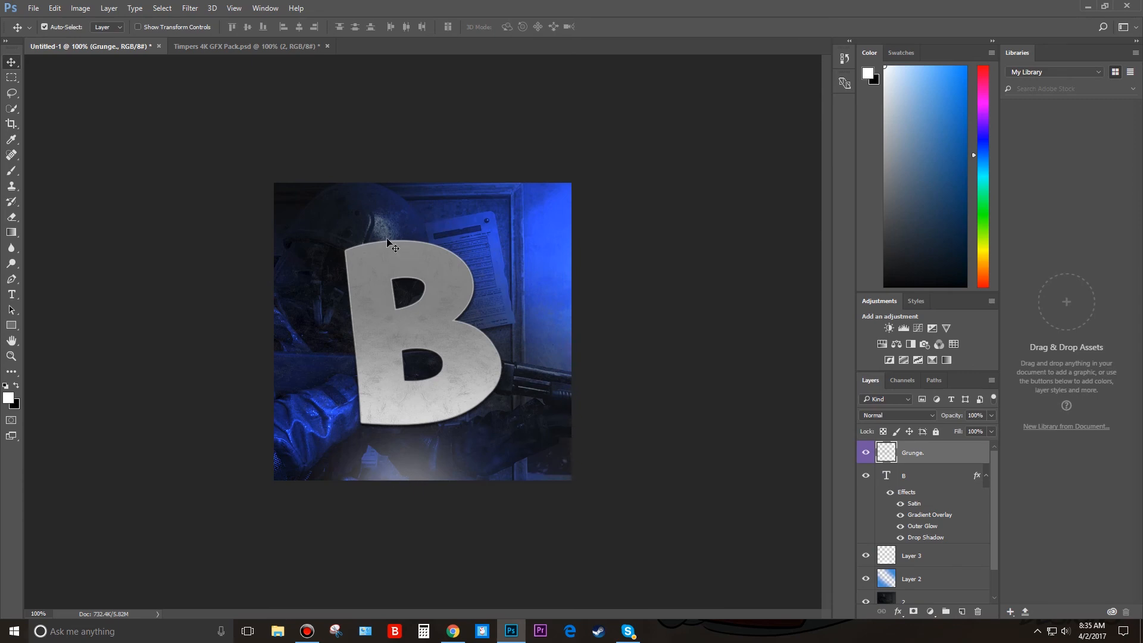
# Clip the Grunge layer to the letter B with a clipping mask and open its opacity setting.
pyautogui.rightClick(912, 461)
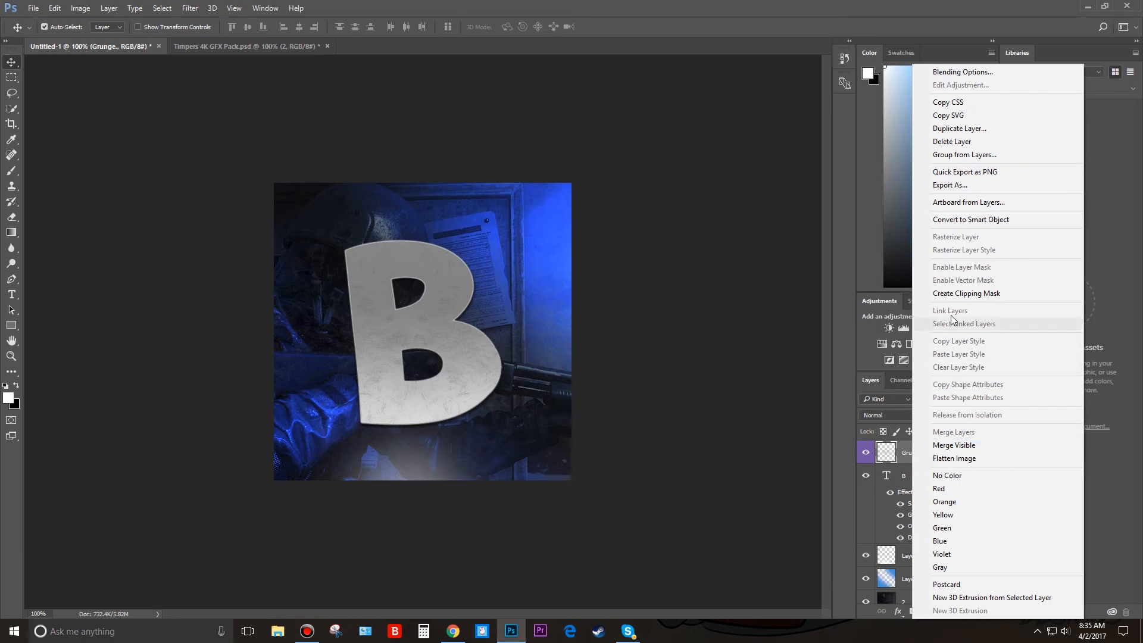
pyautogui.click(952, 294)
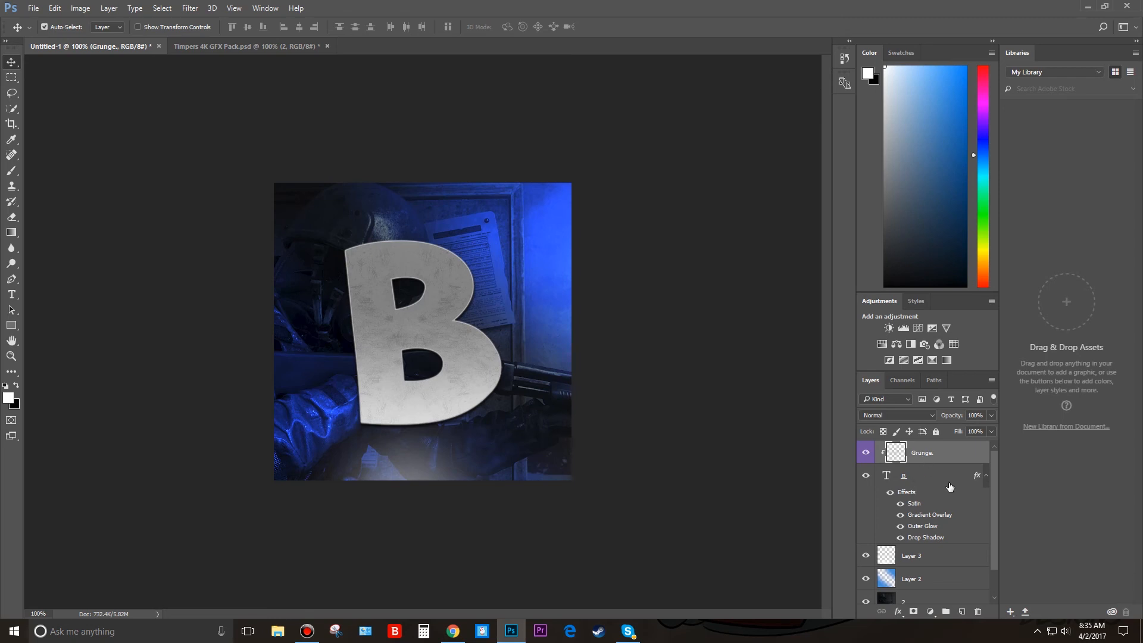
pyautogui.click(991, 415)
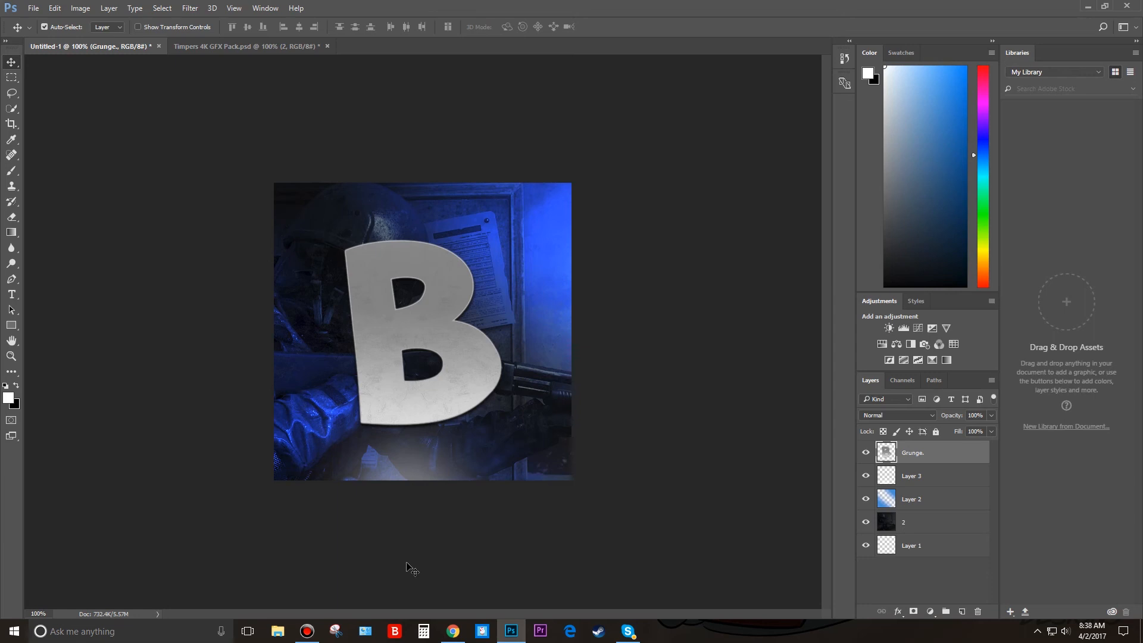
# Save a JPEG copy of the finished graphic in the Pictures folder under the name "b pro pic".
pyautogui.click(34, 8)
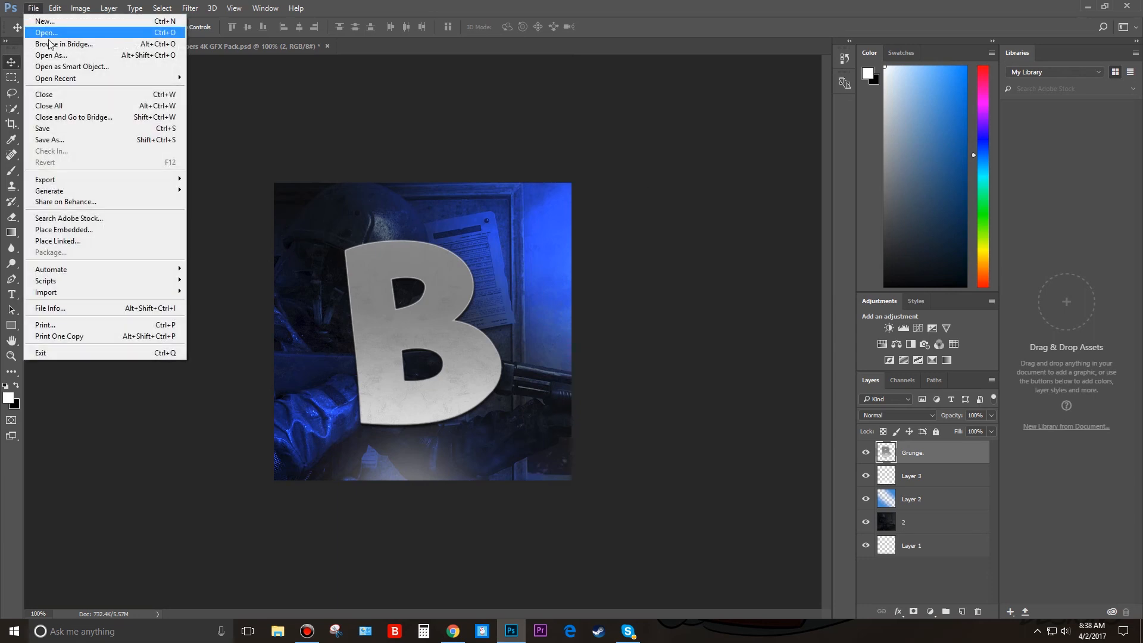
pyautogui.click(66, 143)
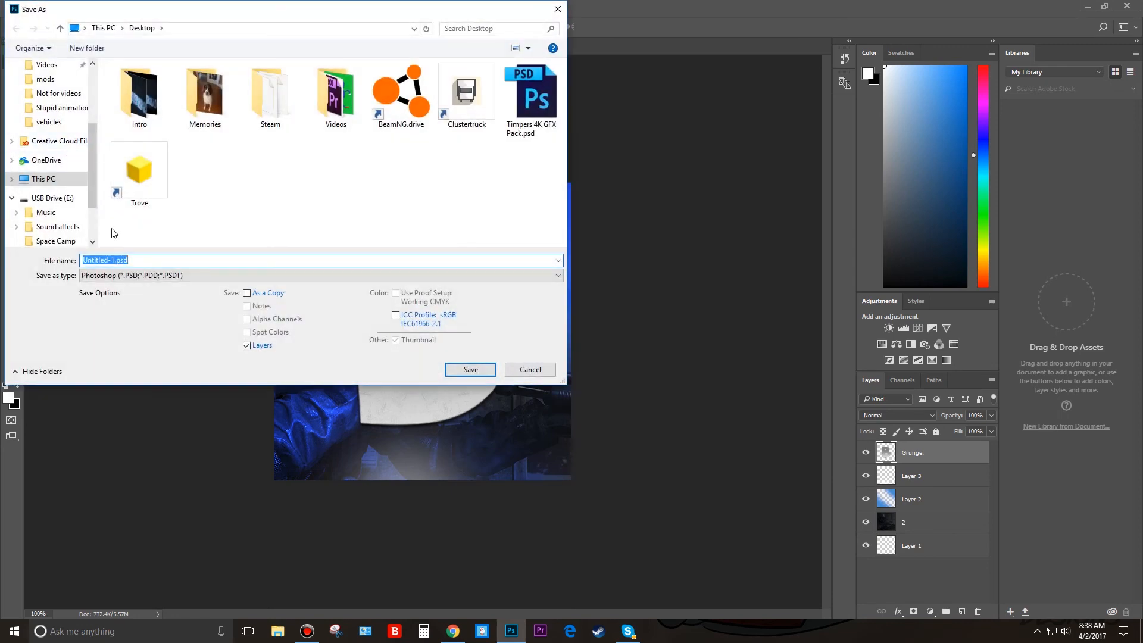
pyautogui.scroll(2, 36, 105)
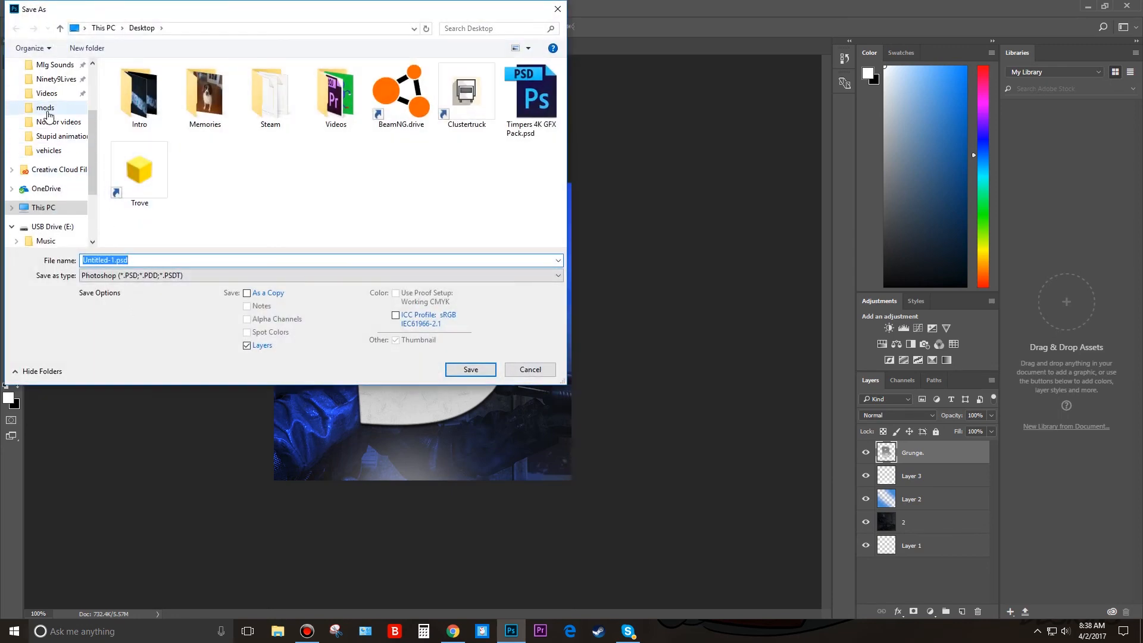
pyautogui.click(40, 79)
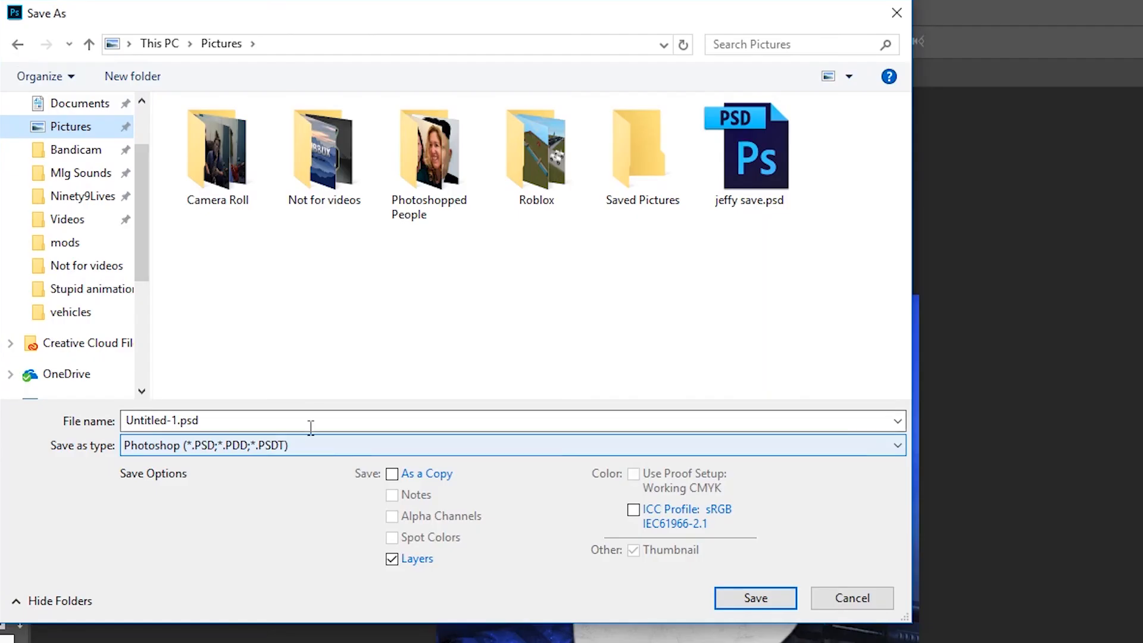
pyautogui.click(190, 276)
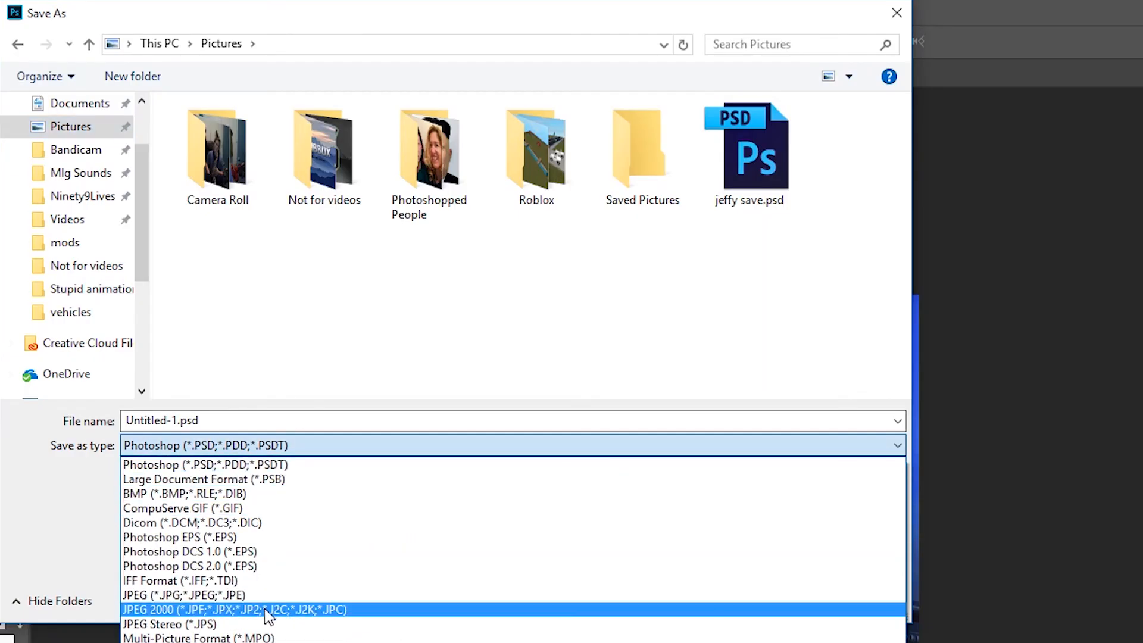
pyautogui.click(236, 595)
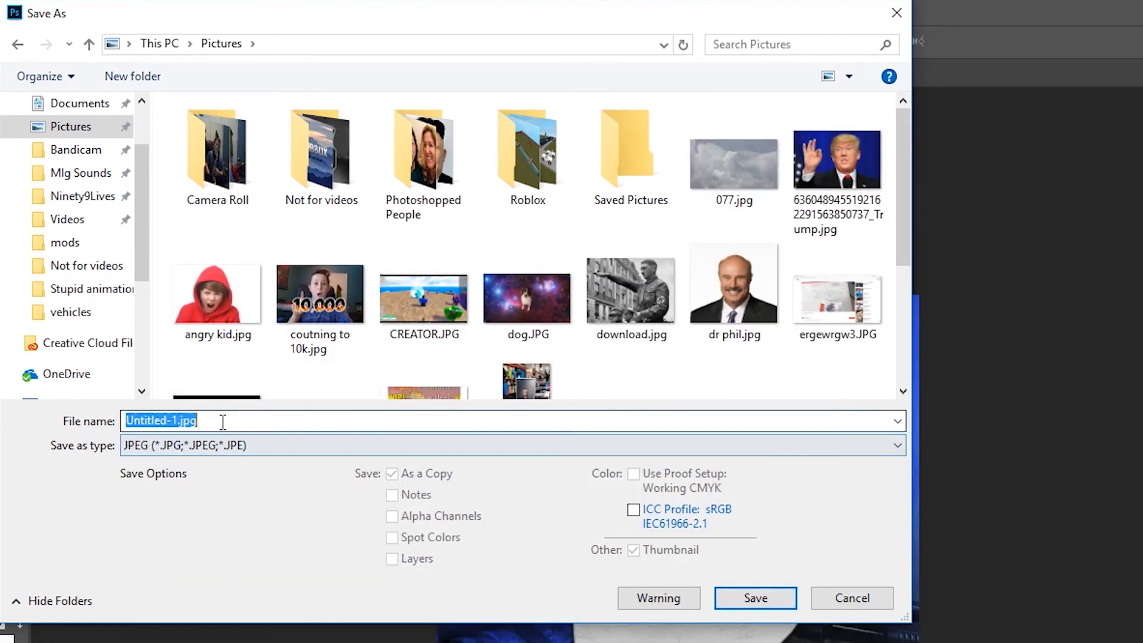
pyautogui.press('BackSpace')
pyautogui.write('b pro pic')
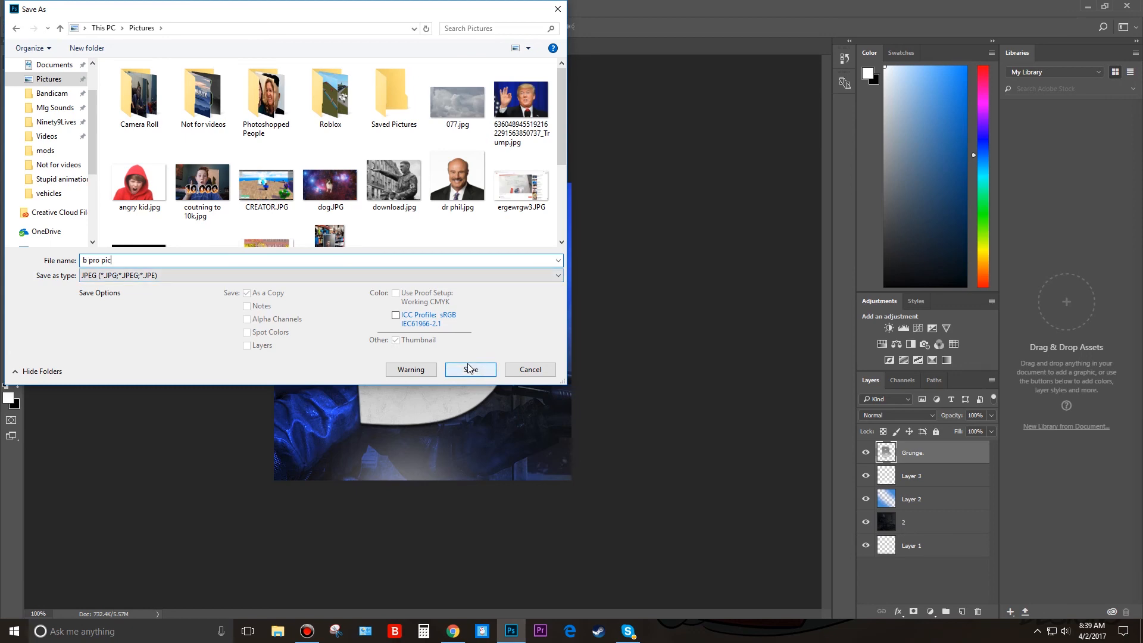
pyautogui.click(471, 370)
pyautogui.click(642, 170)
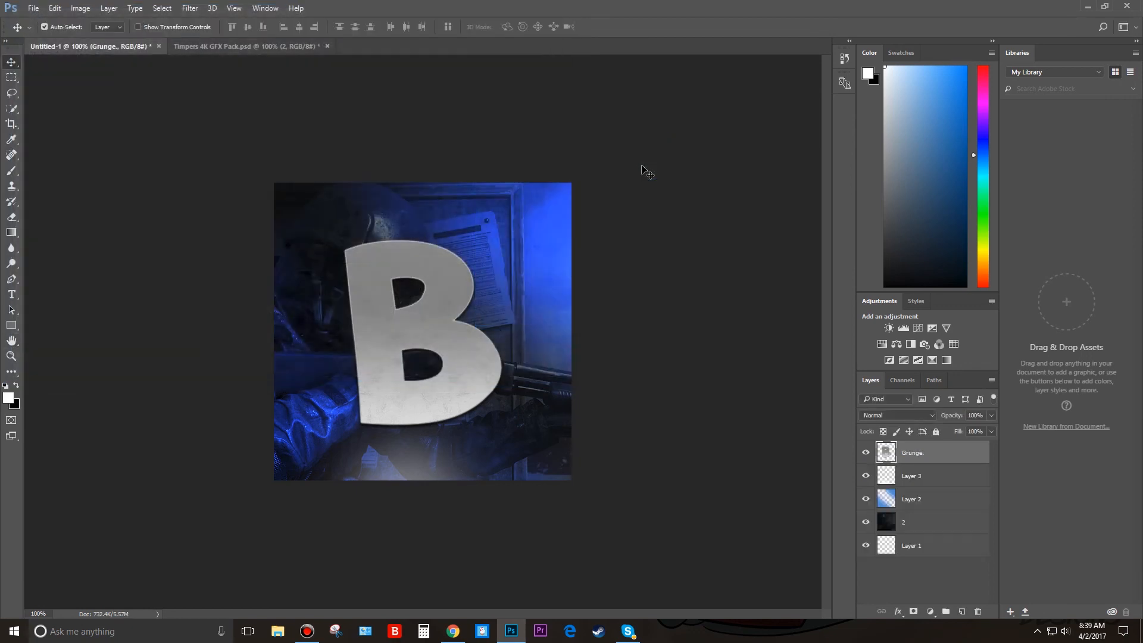
pyautogui.click(35, 9)
pyautogui.click(79, 140)
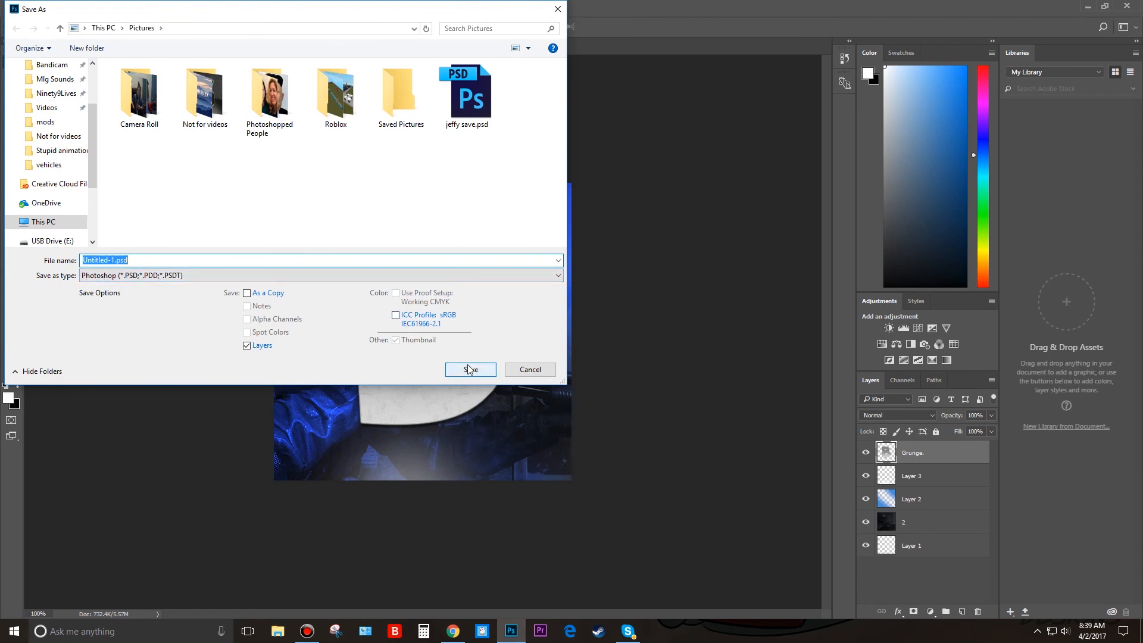
pyautogui.click(557, 9)
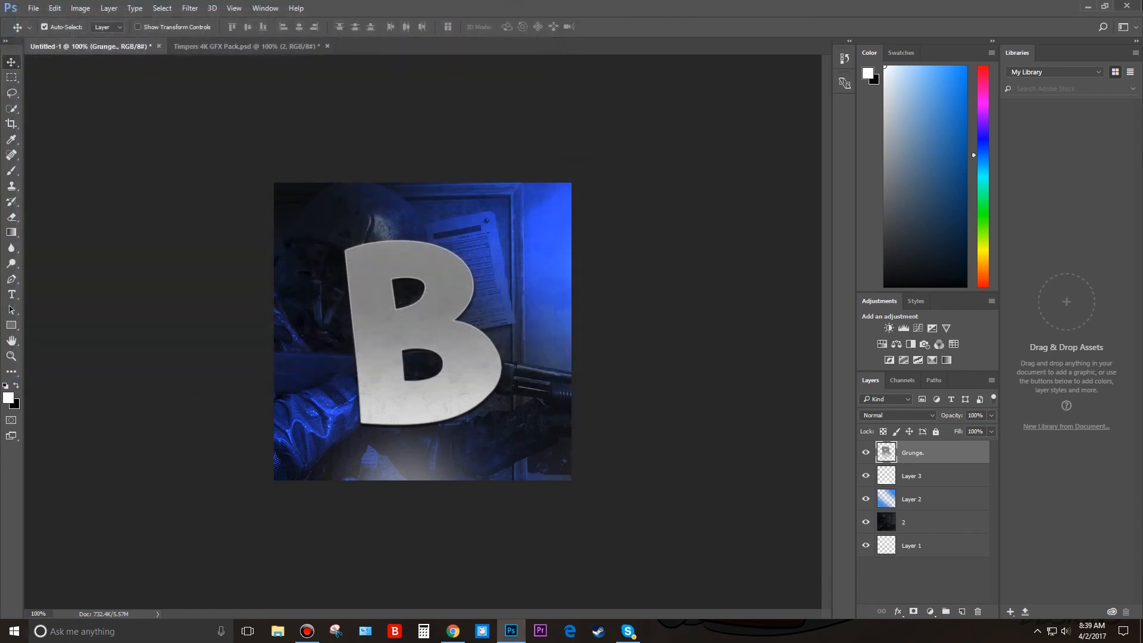
pyautogui.click(1126, 6)
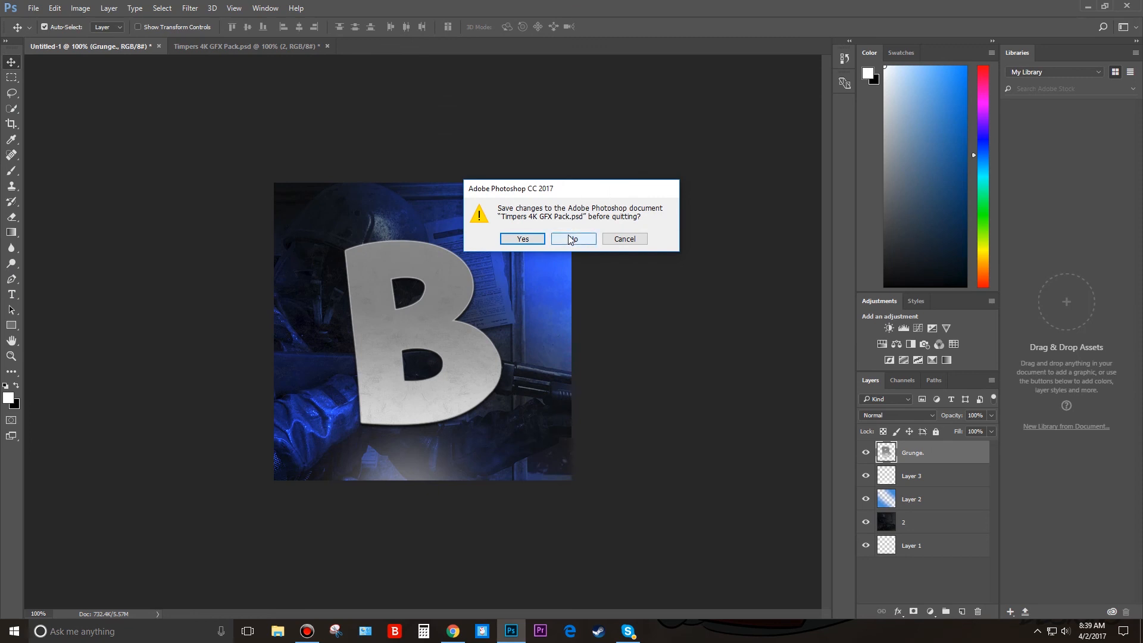
pyautogui.click(623, 239)
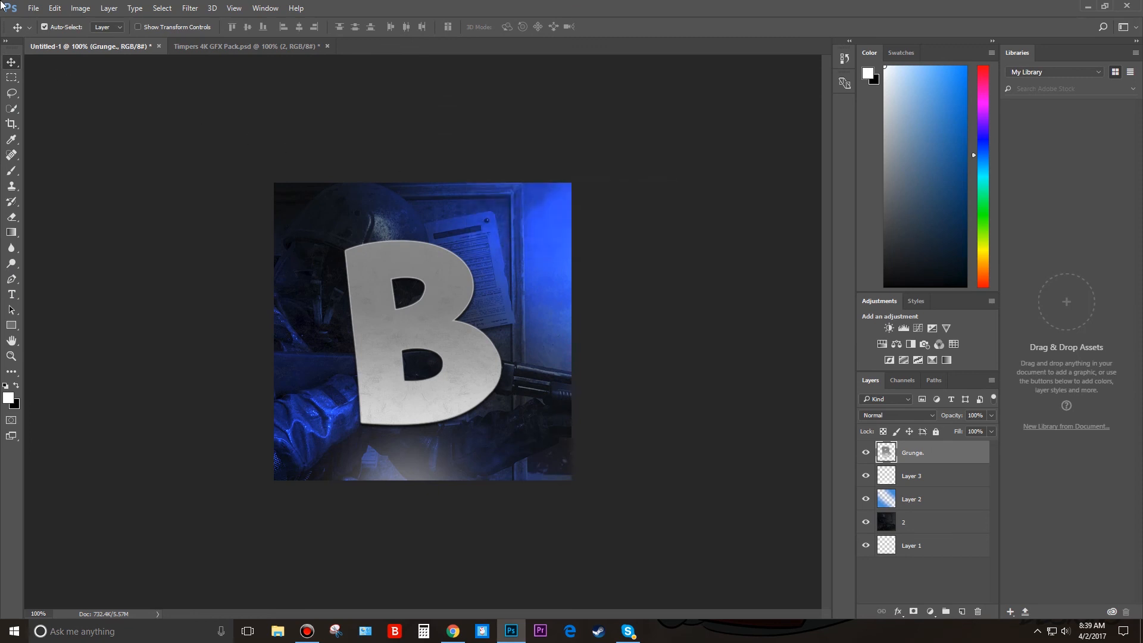
# Save the layered document as Untitled-1.psd in the Pictures folder and quit without saving changes to Timpers 4K GFX Pack.psd.
pyautogui.click(34, 8)
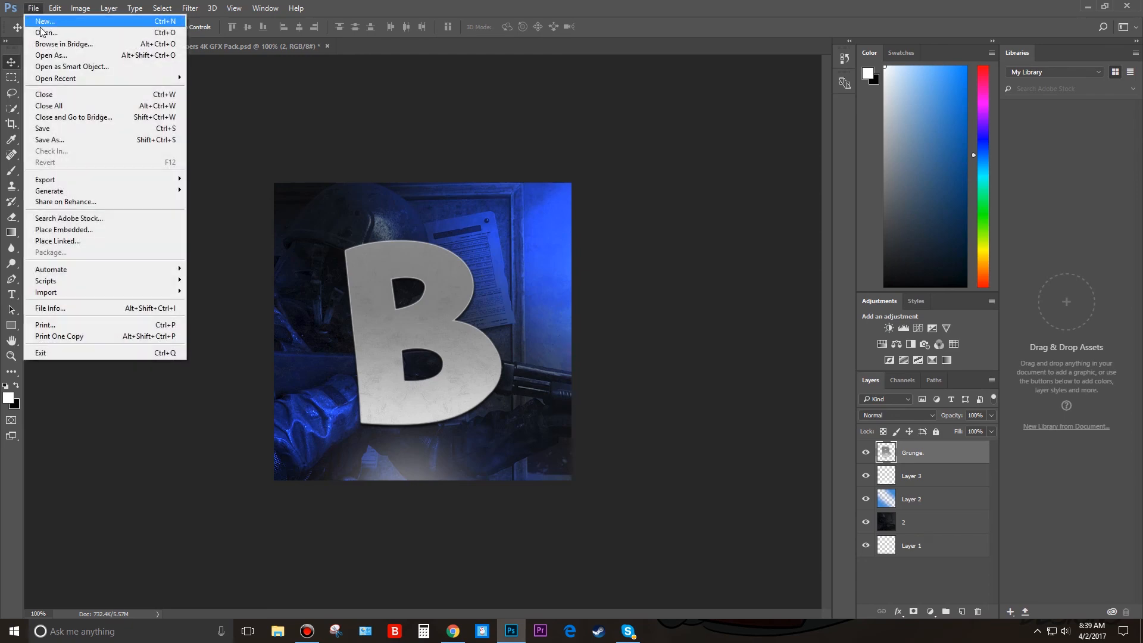
pyautogui.click(89, 145)
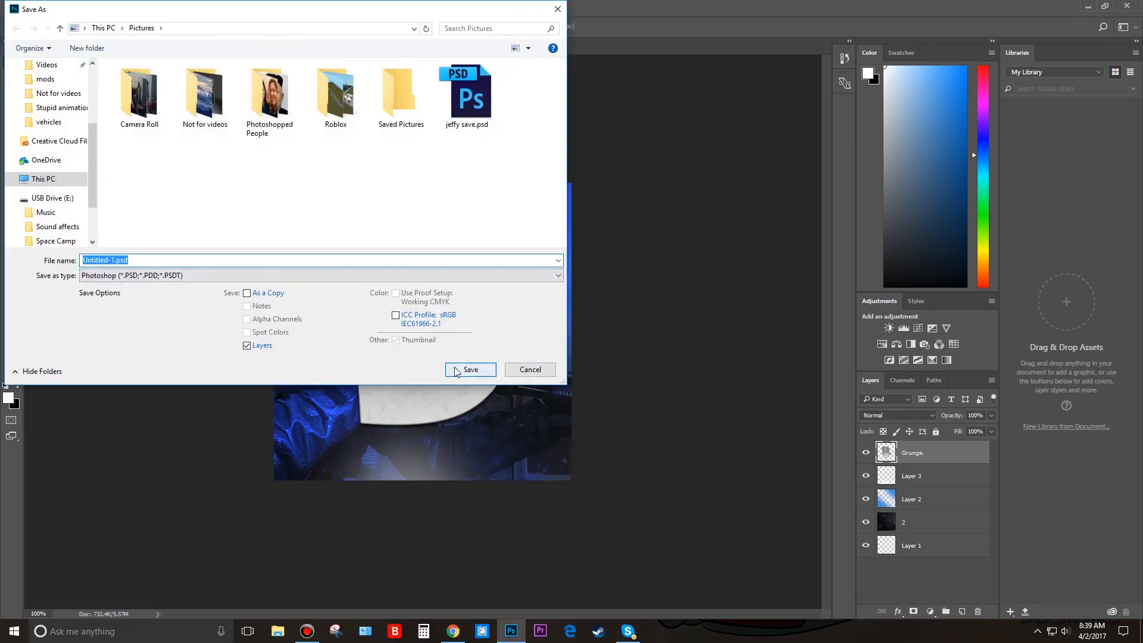
pyautogui.click(450, 367)
pyautogui.click(712, 197)
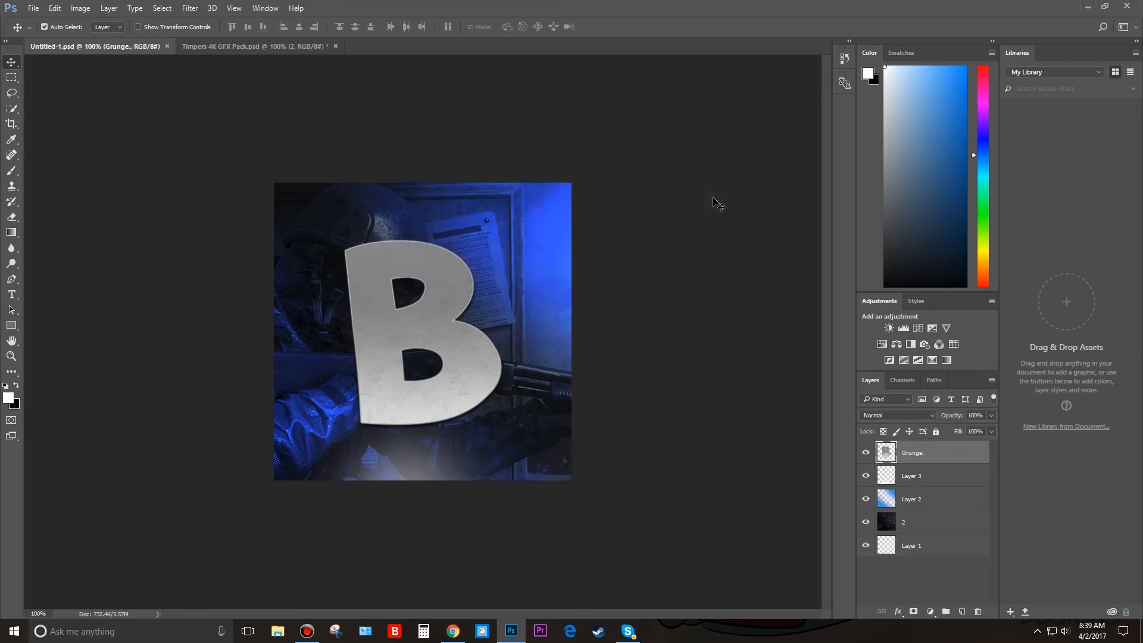
pyautogui.click(1138, 5)
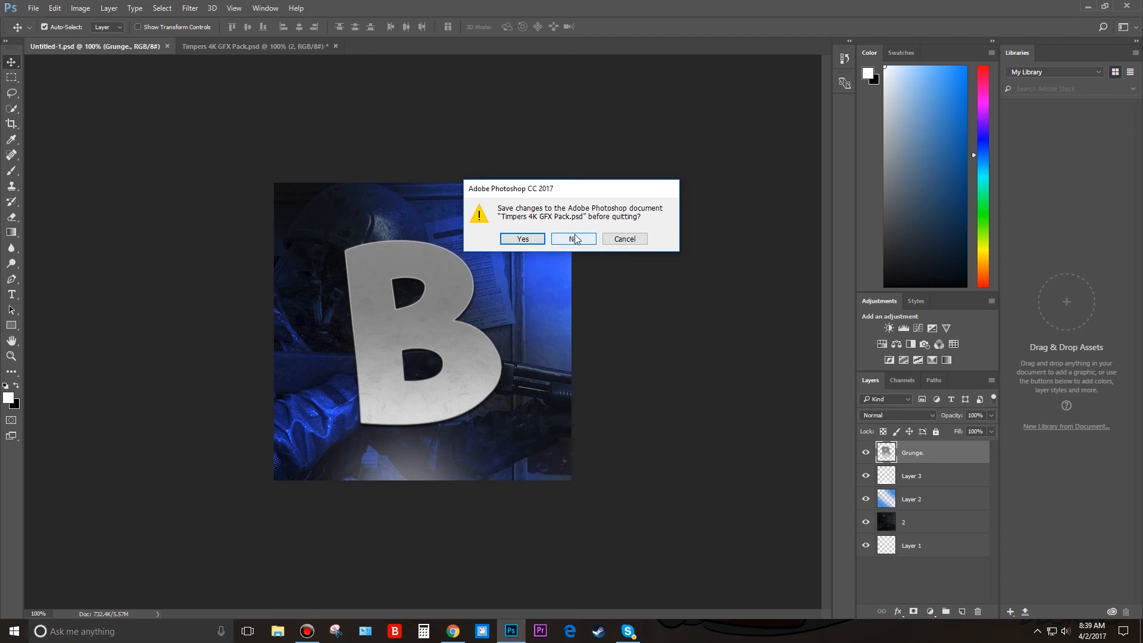
pyautogui.click(575, 239)
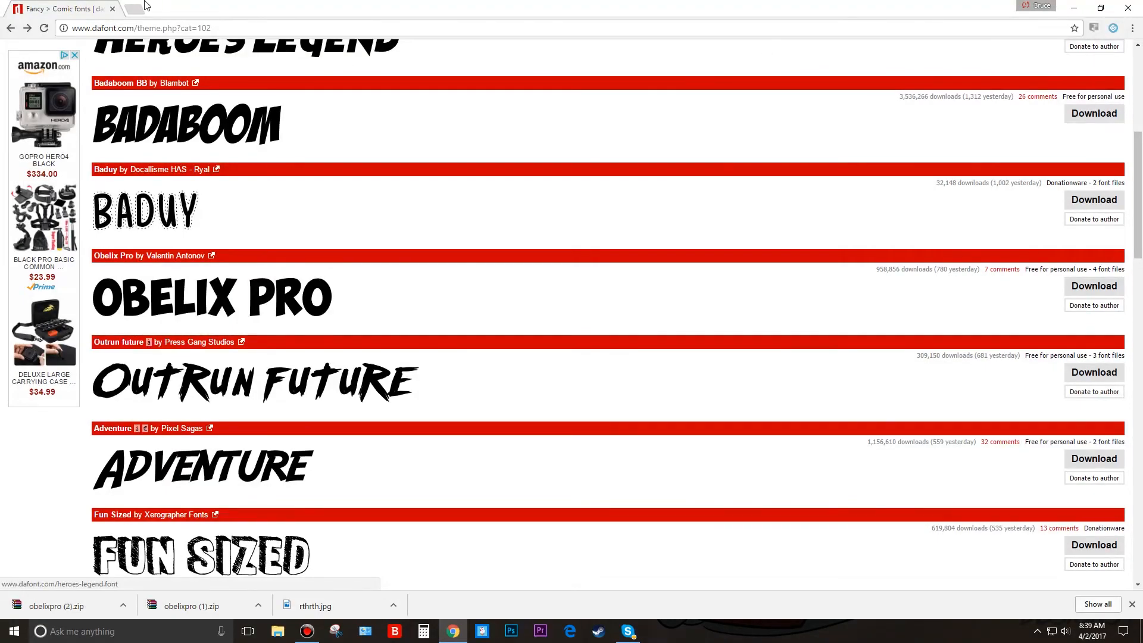
# Switch to YouTube in Chrome, go to the signed-in user's own channel and begin editing its channel icon.
pyautogui.click(138, 8)
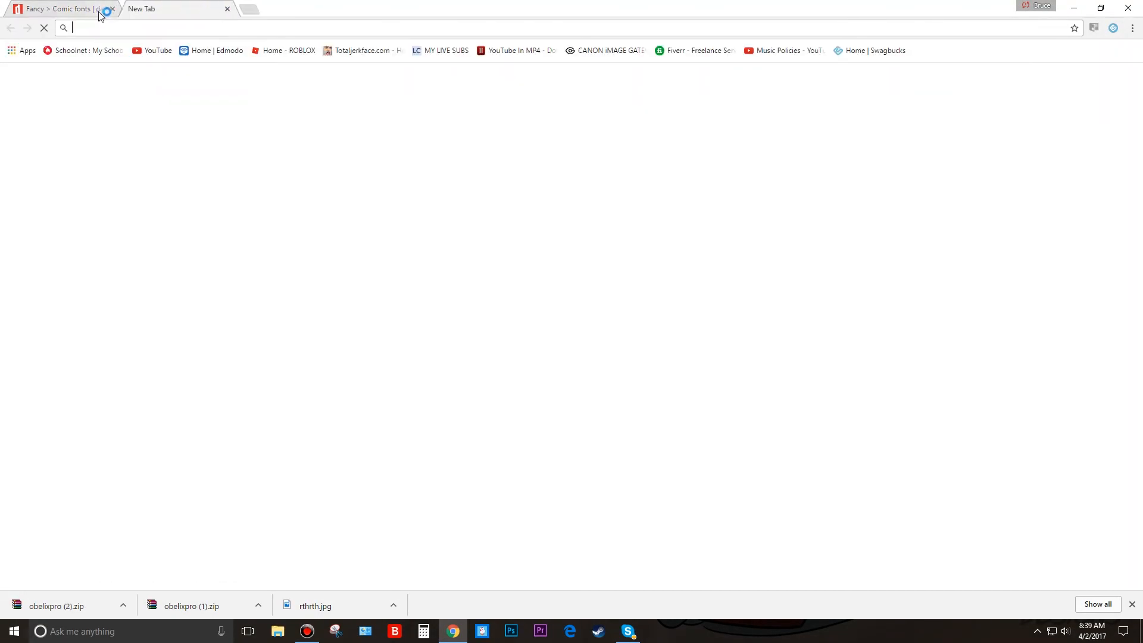
pyautogui.click(151, 50)
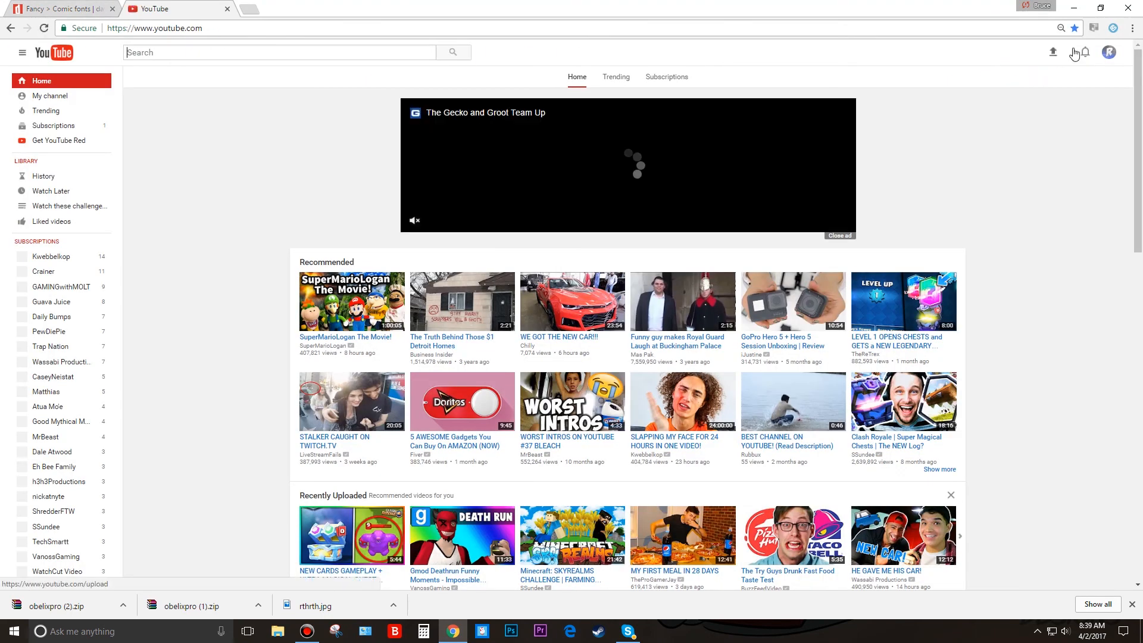
pyautogui.click(53, 96)
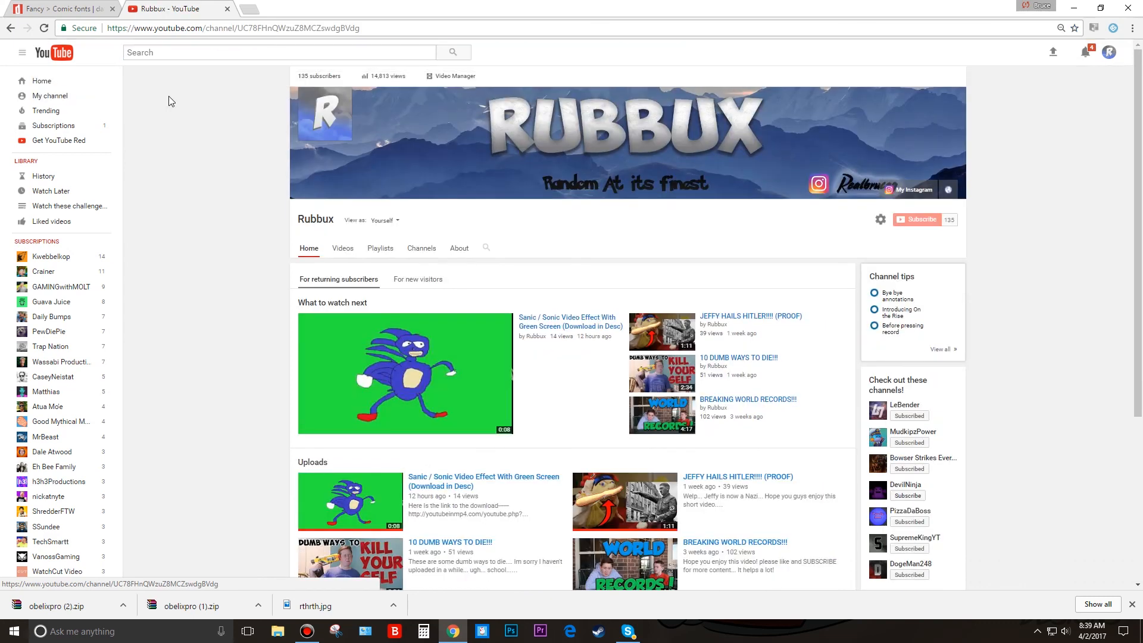
pyautogui.click(344, 97)
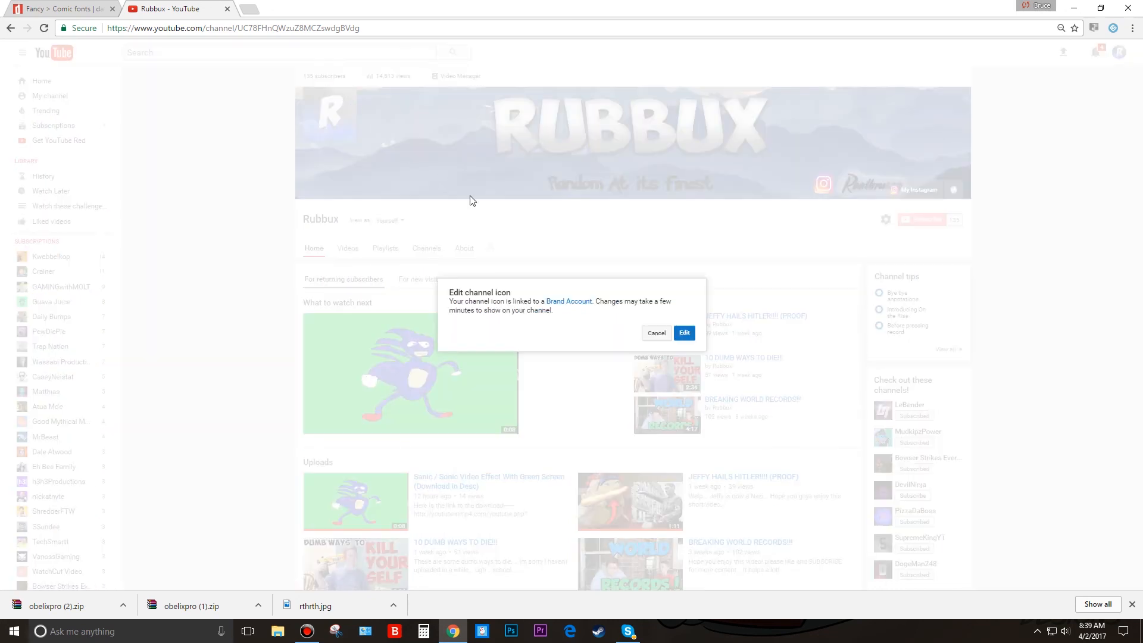
pyautogui.click(685, 333)
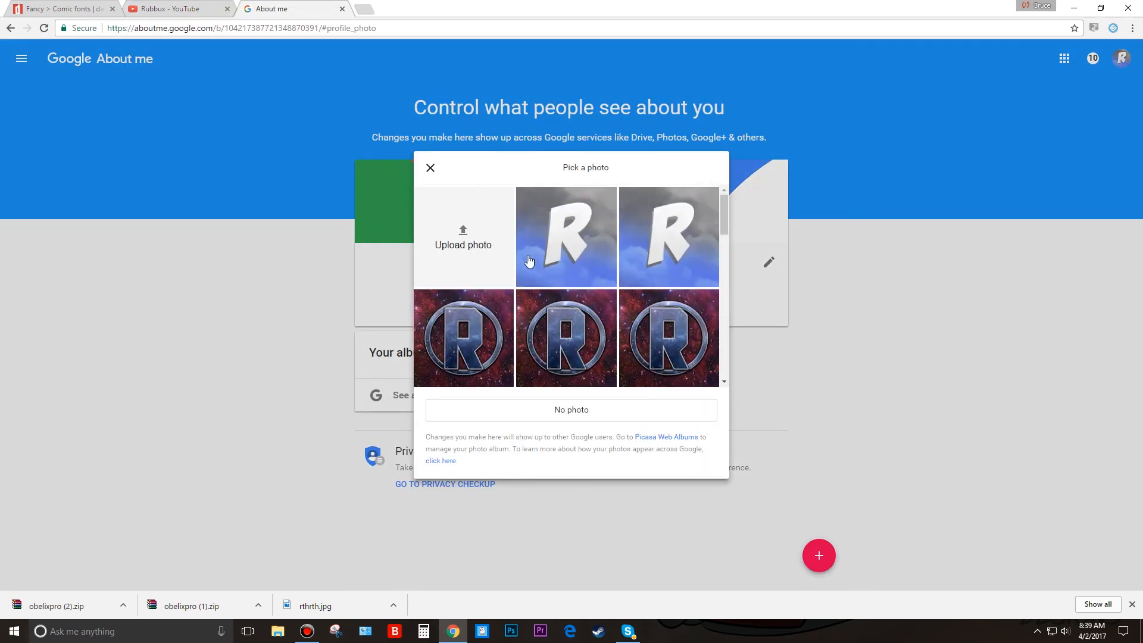
# Upload b pro pic.jpg from the Pictures folder to the profile photo picker and close the crop view.
pyautogui.click(455, 237)
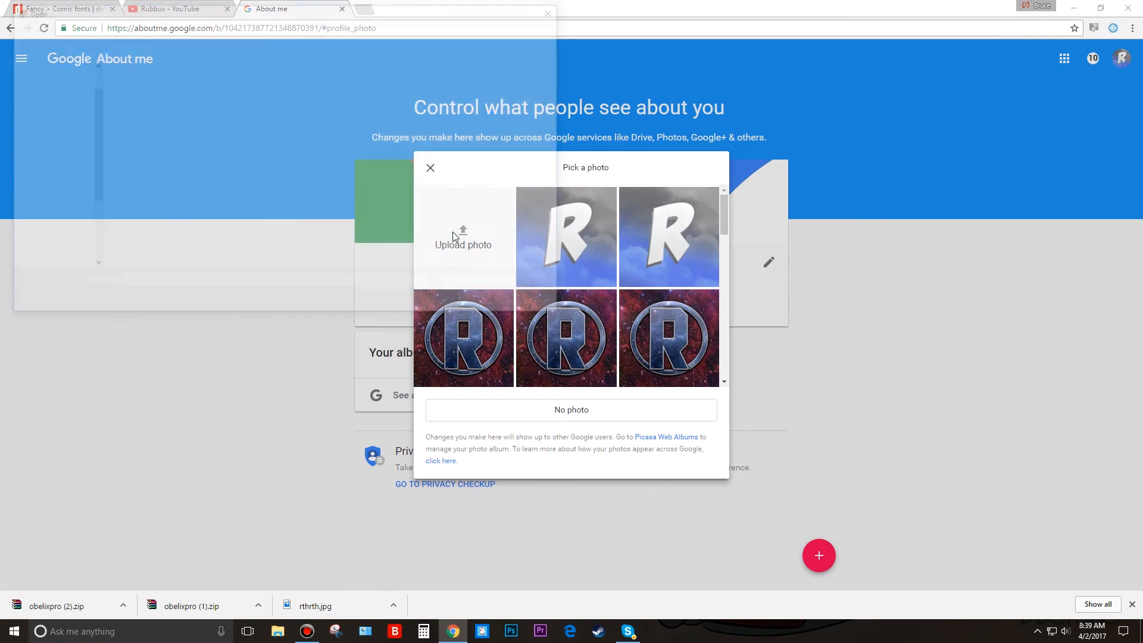
pyautogui.scroll(1, 47, 119)
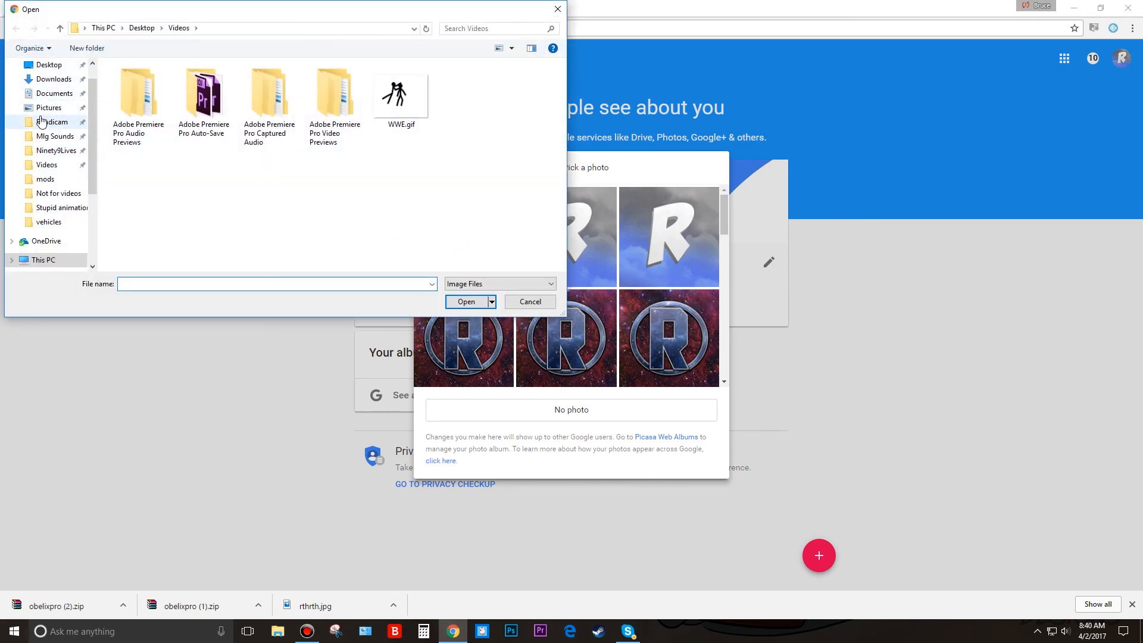
pyautogui.click(49, 108)
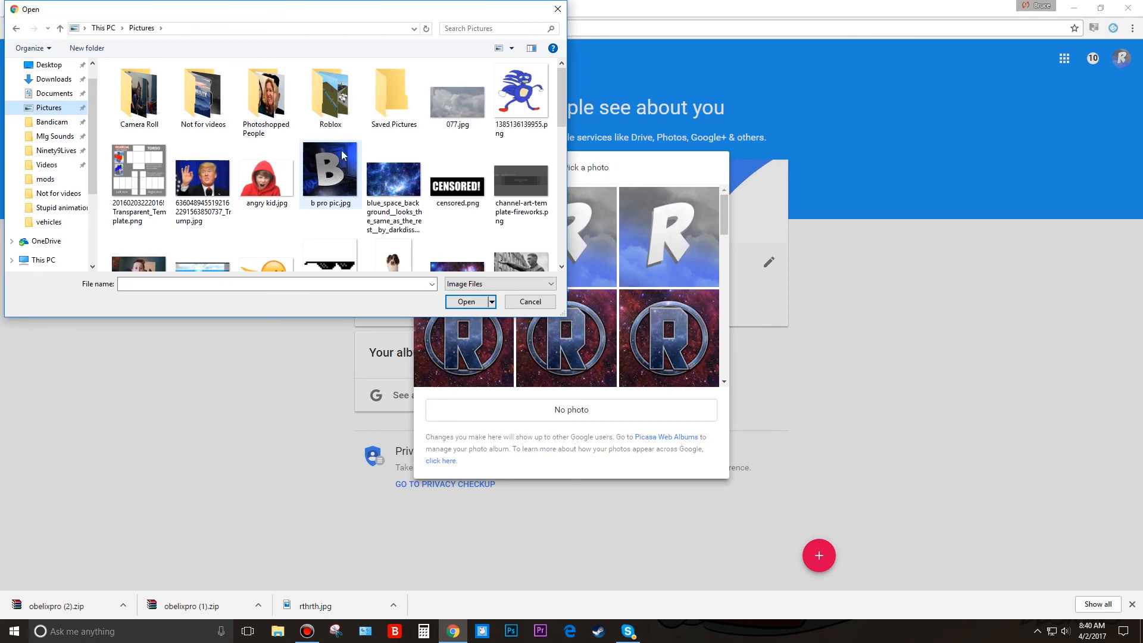
pyautogui.doubleClick(329, 176)
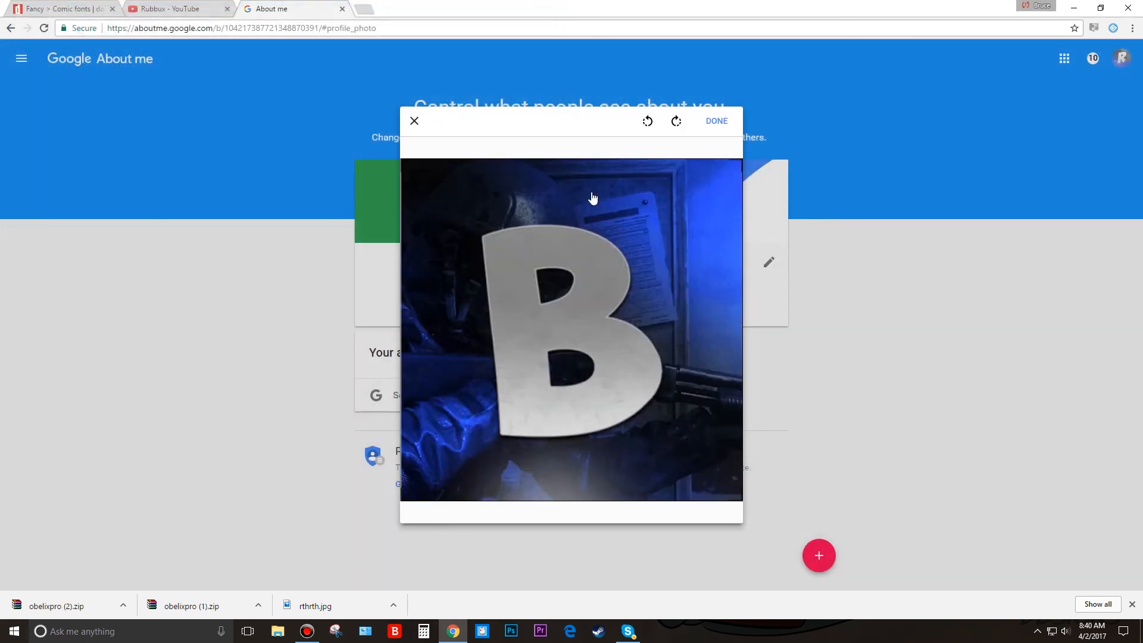
pyautogui.click(414, 120)
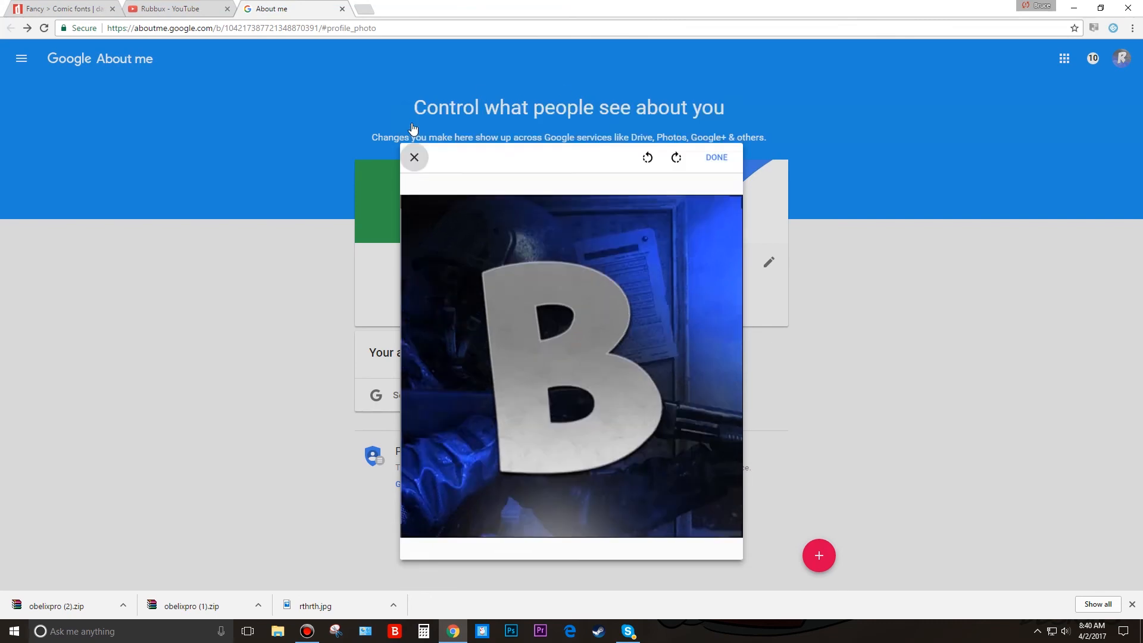
# Edit the YouTube channel icon again and set the uploaded letter B picture as the profile photo.
pyautogui.click(196, 8)
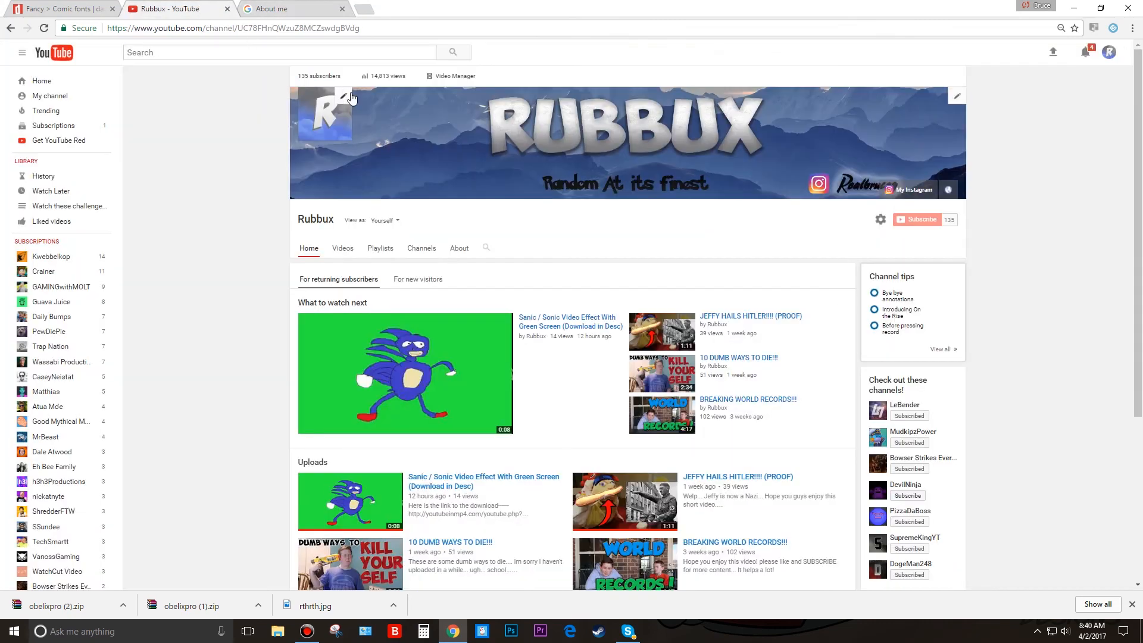
pyautogui.click(344, 97)
pyautogui.click(681, 333)
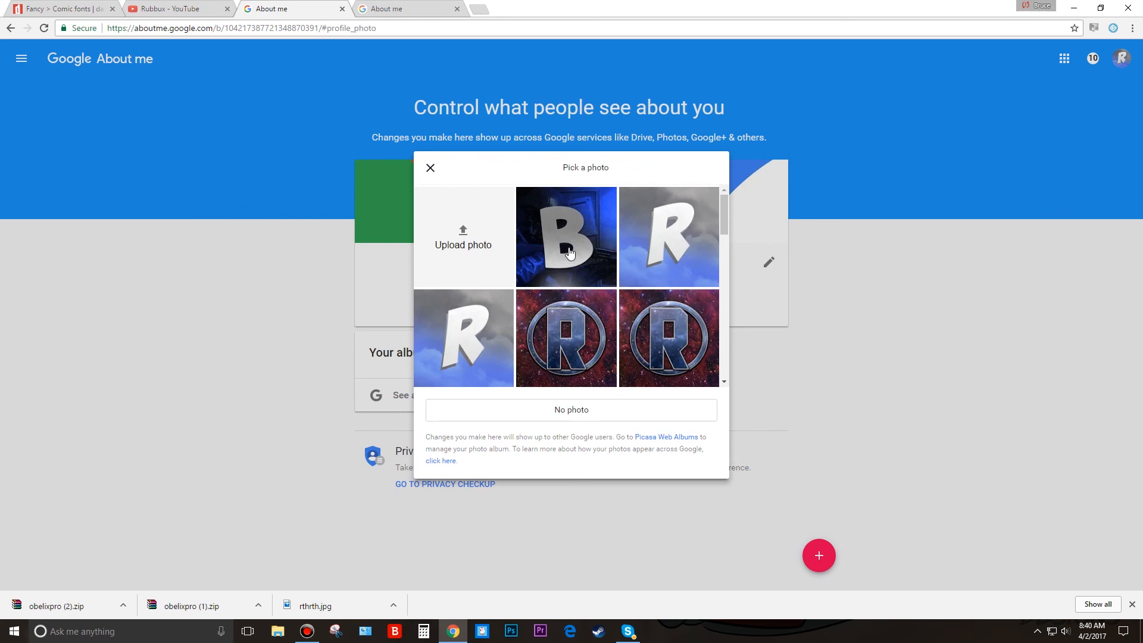
pyautogui.click(569, 253)
pyautogui.click(717, 121)
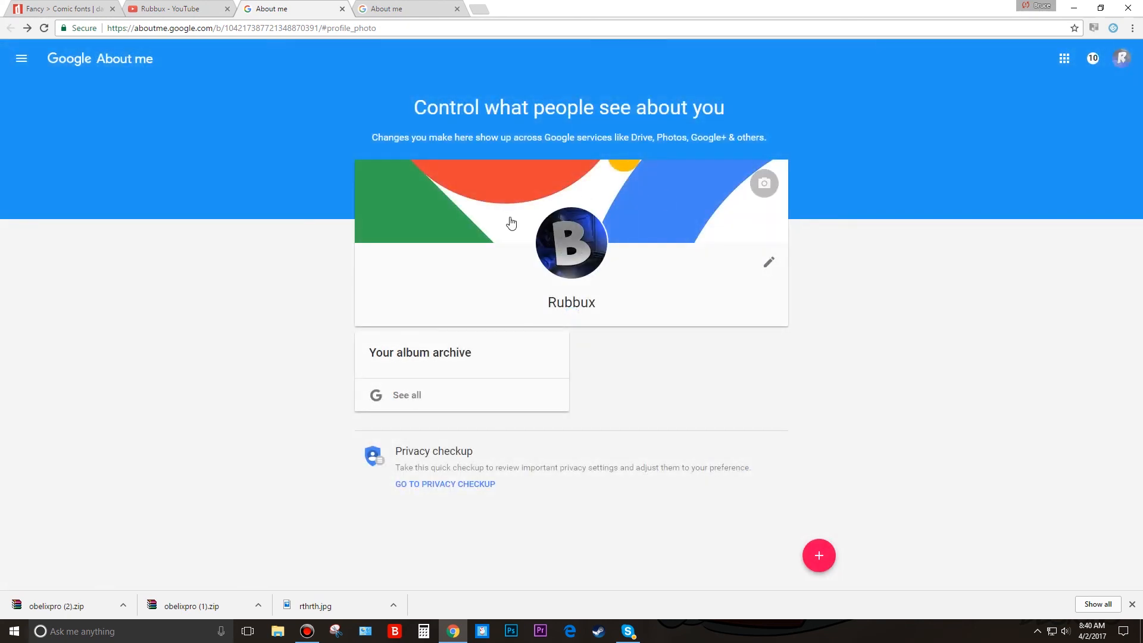
pyautogui.click(206, 11)
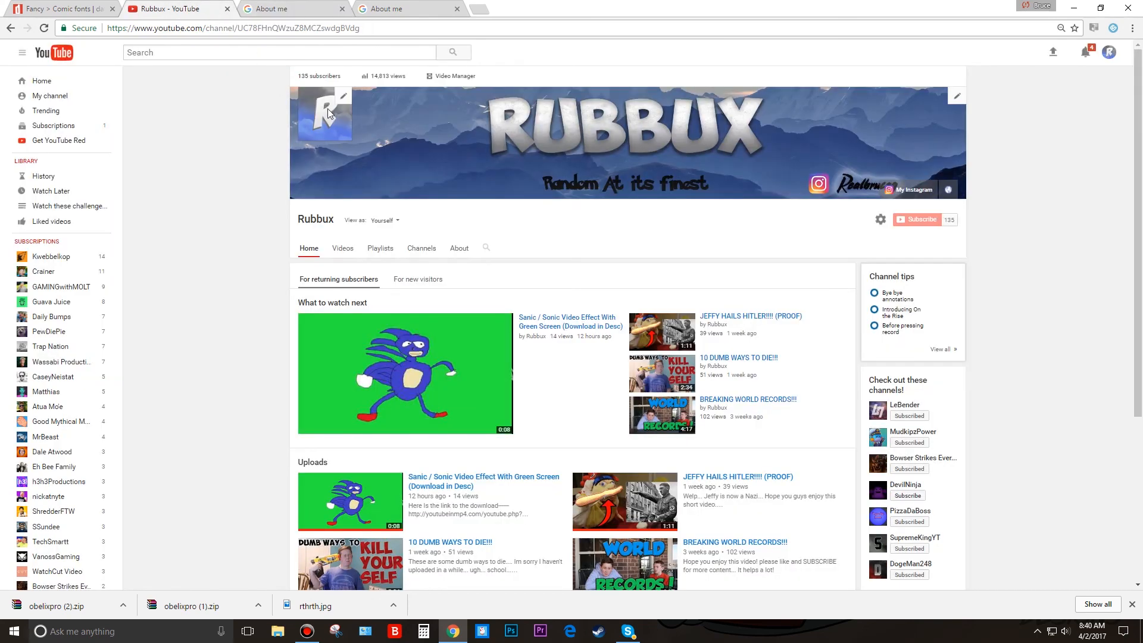
pyautogui.click(343, 96)
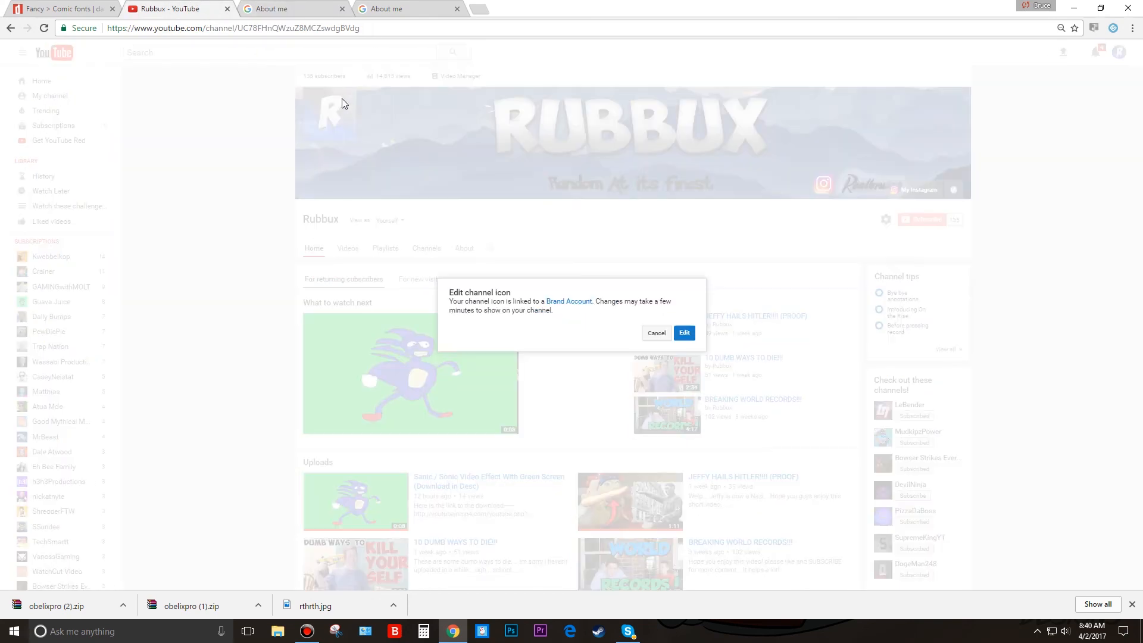
pyautogui.click(684, 334)
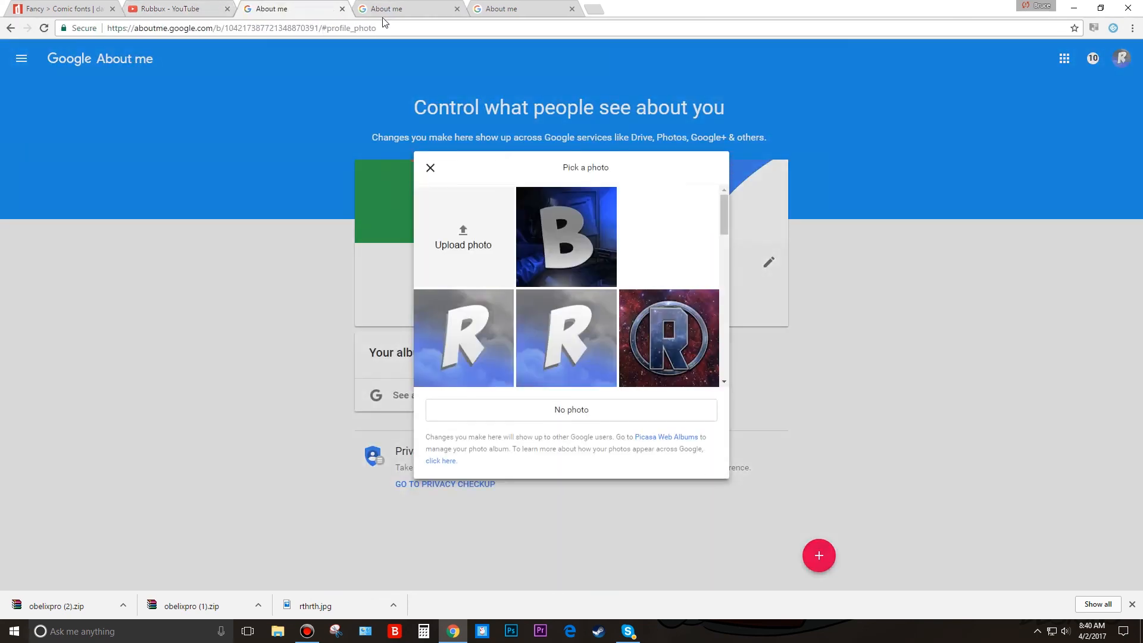
pyautogui.click(431, 164)
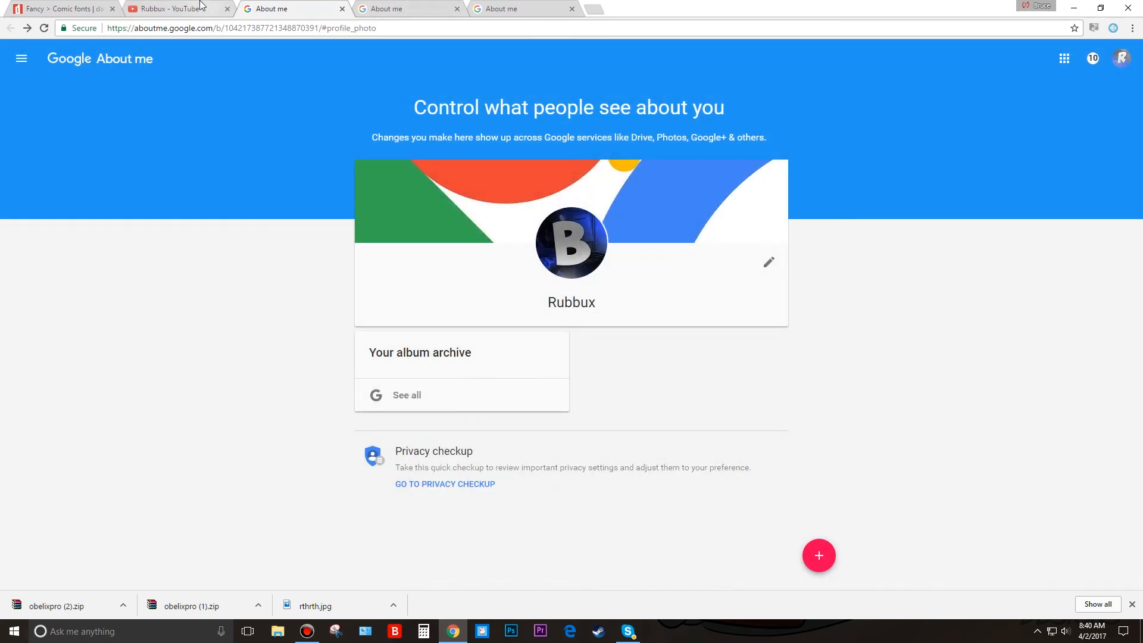
pyautogui.click(203, 8)
pyautogui.click(311, 6)
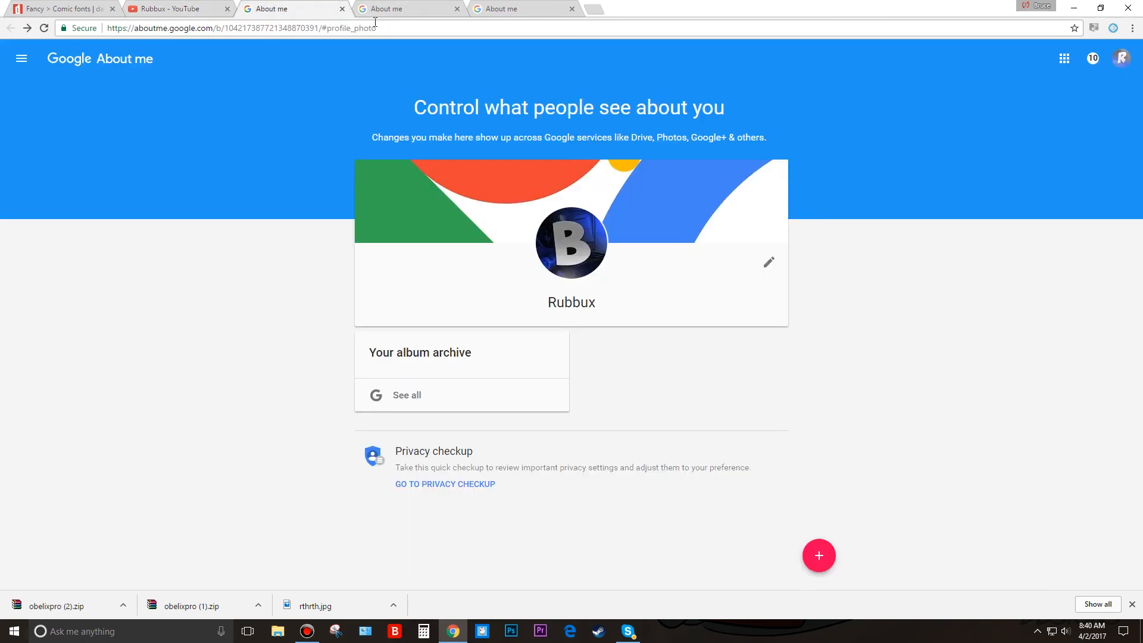